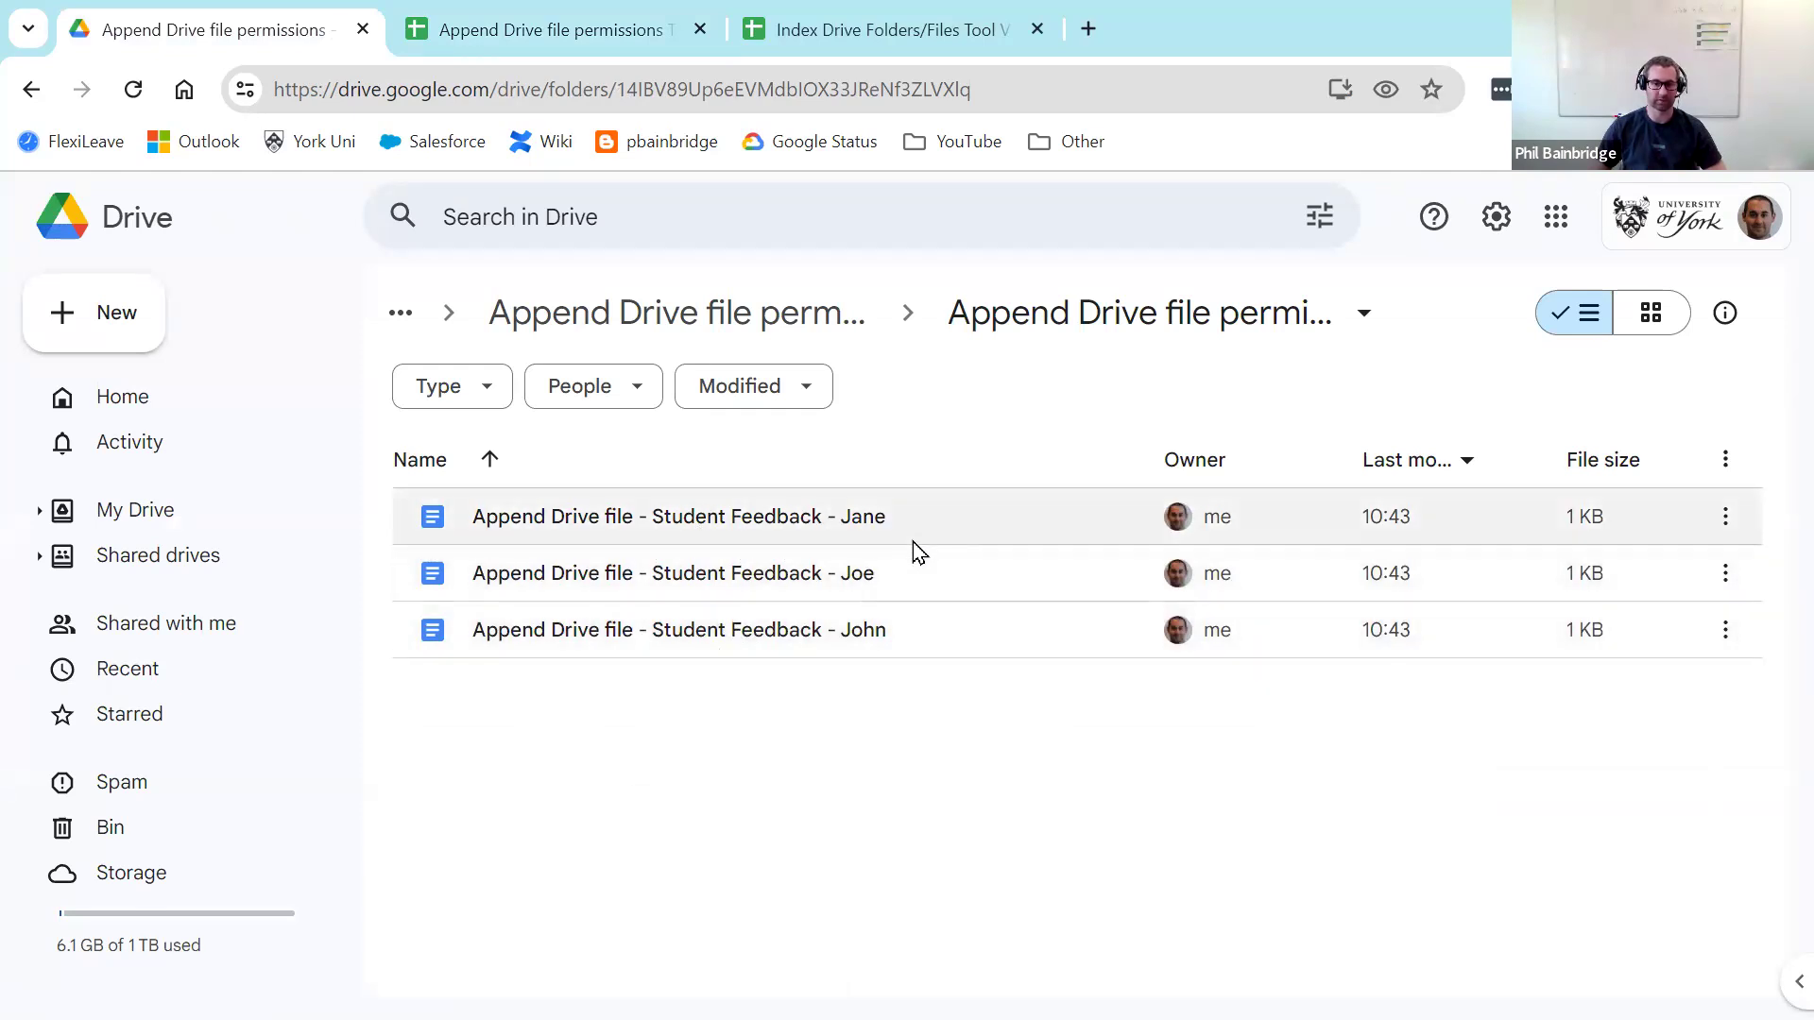
Step: Switch to the Append Drive file permissions Tool spreadsheet tab
left_click(557, 26)
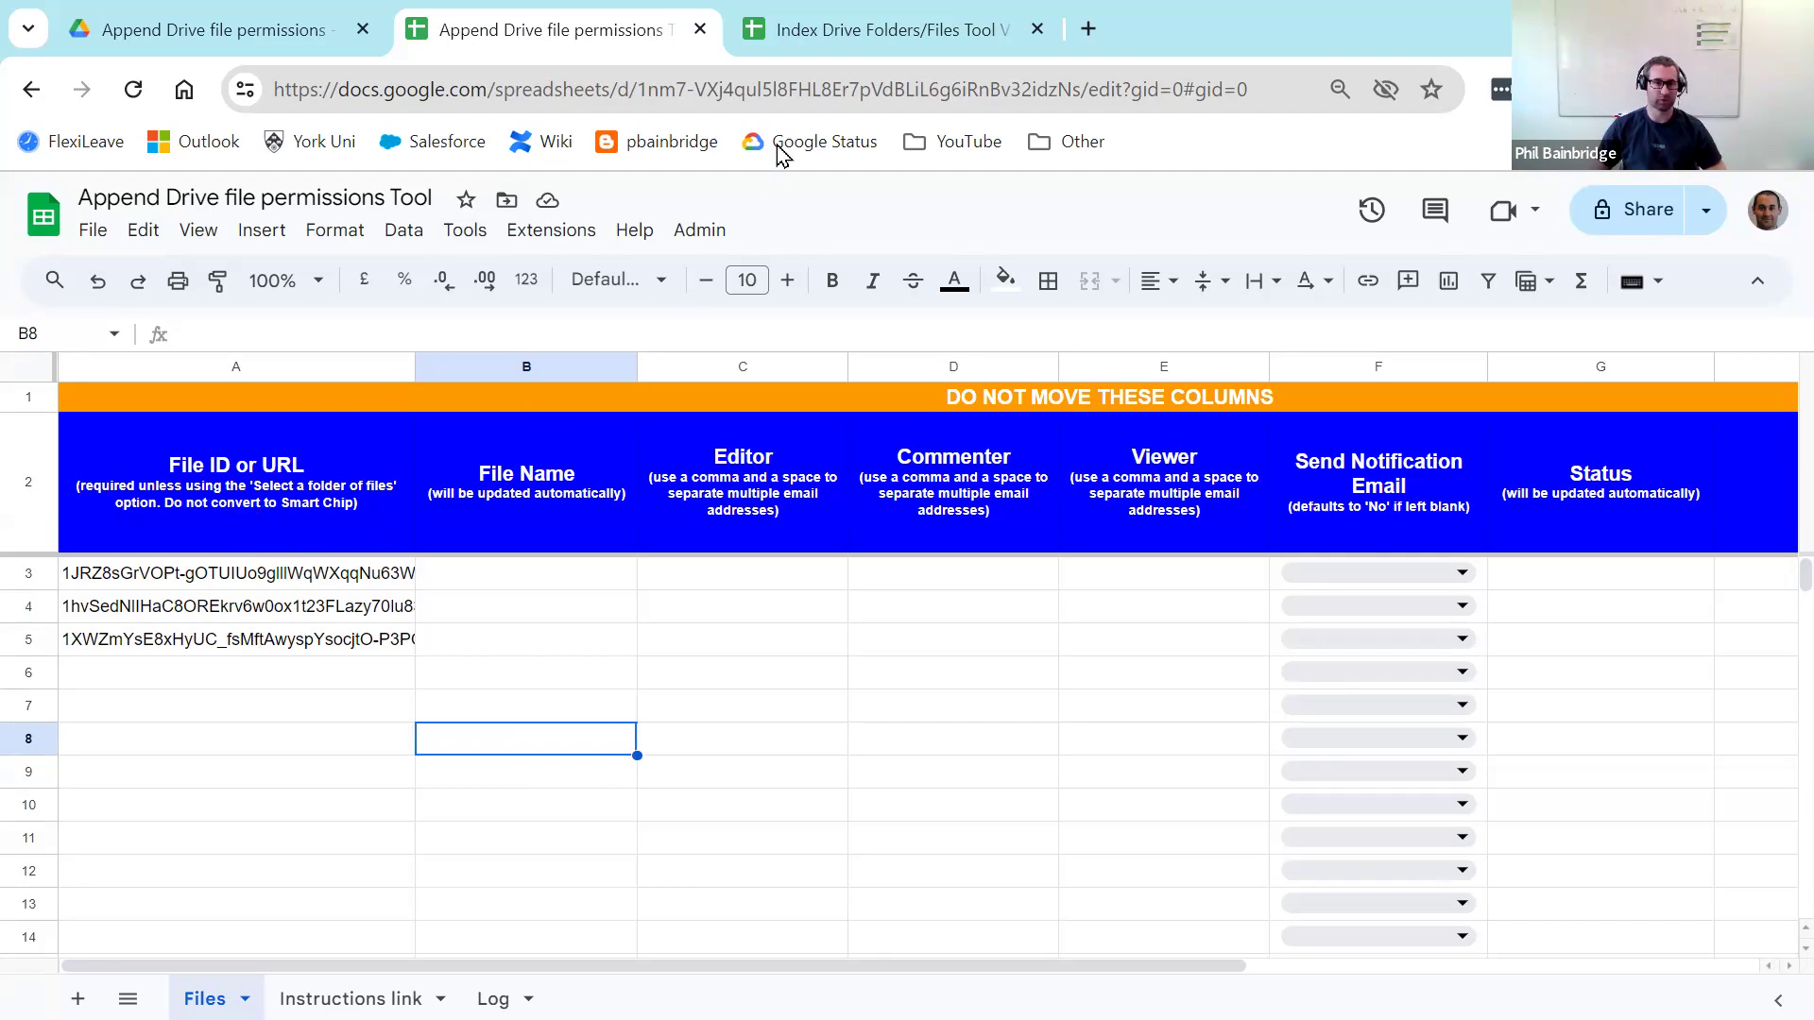
left_click(831, 29)
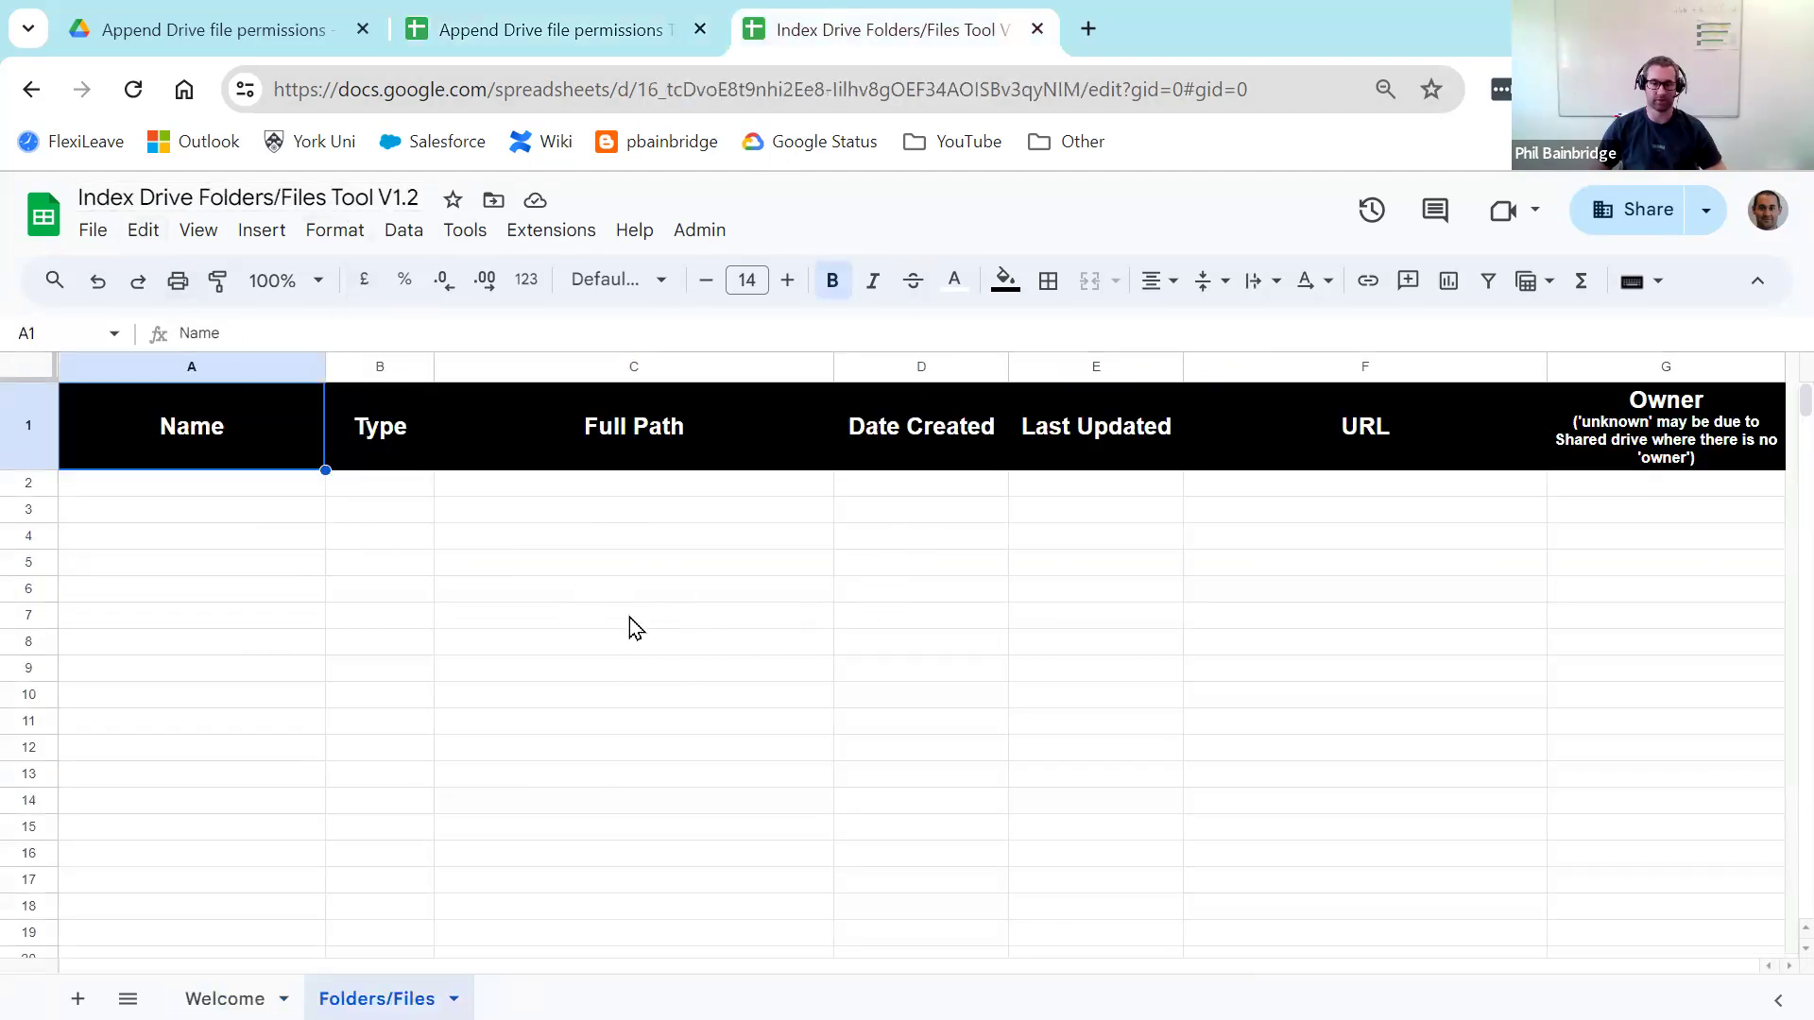
left_click_drag(1364, 487, 1364, 674)
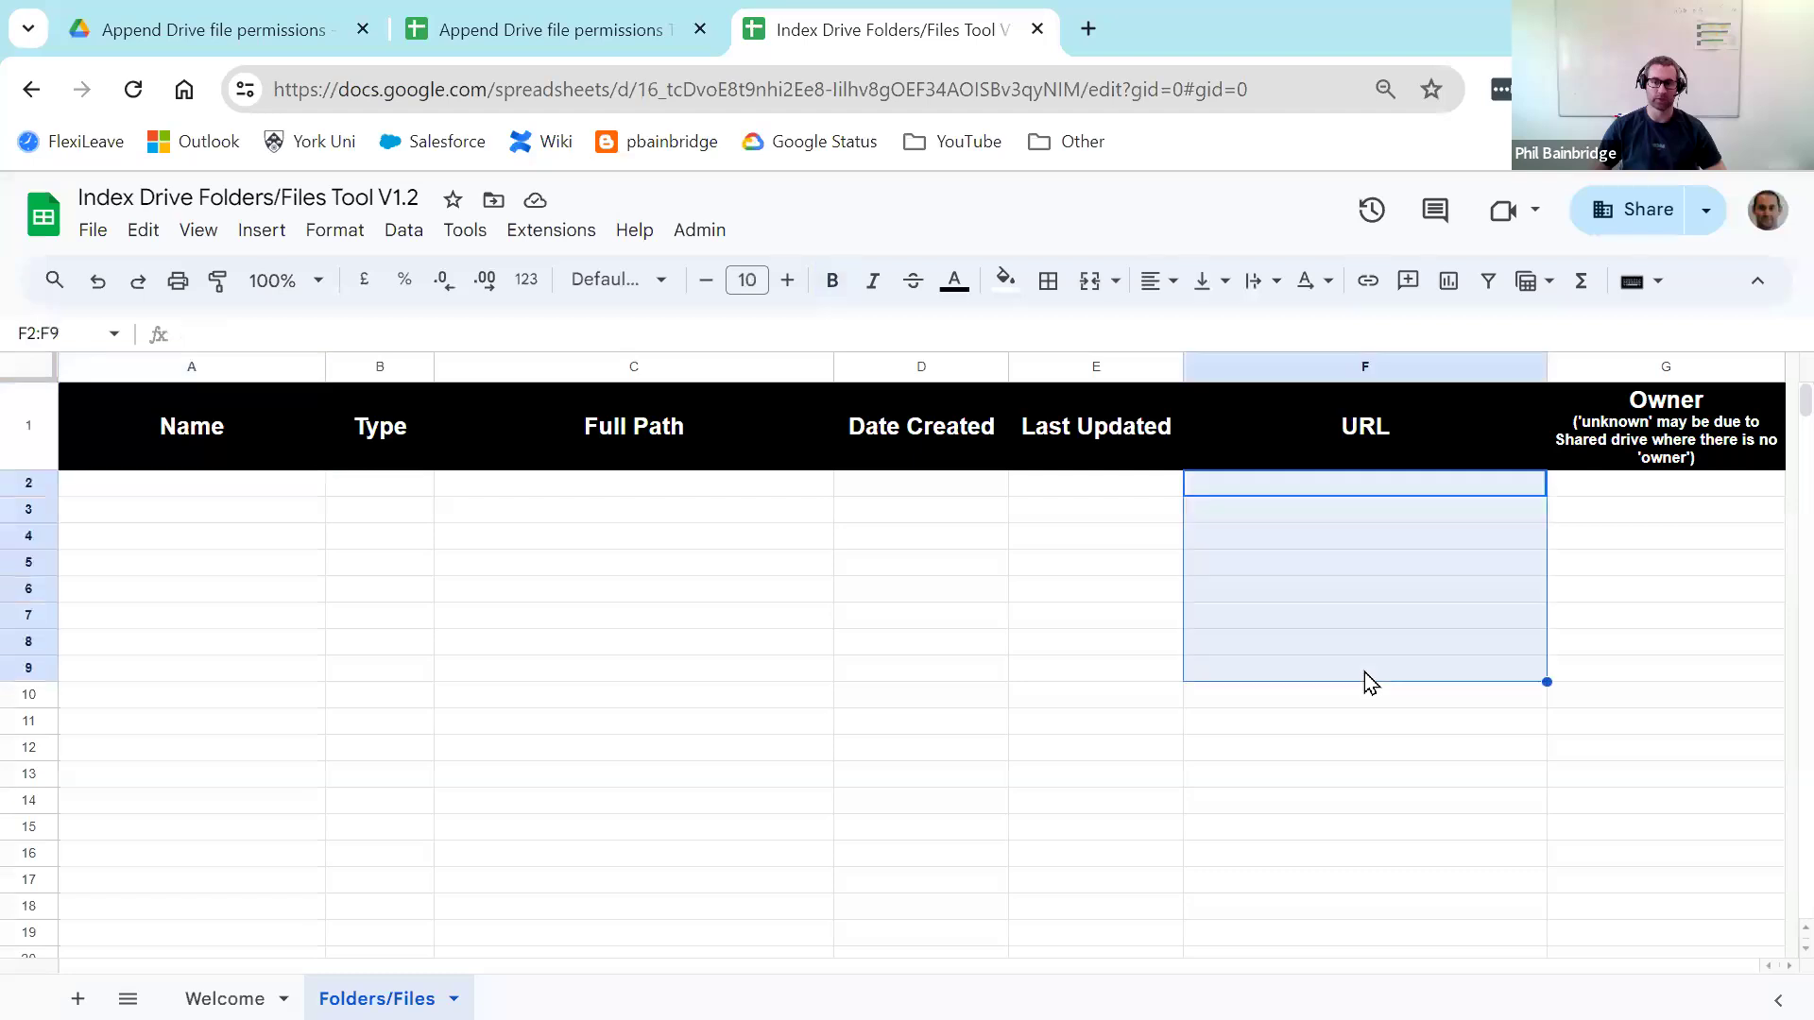
left_click(1337, 563)
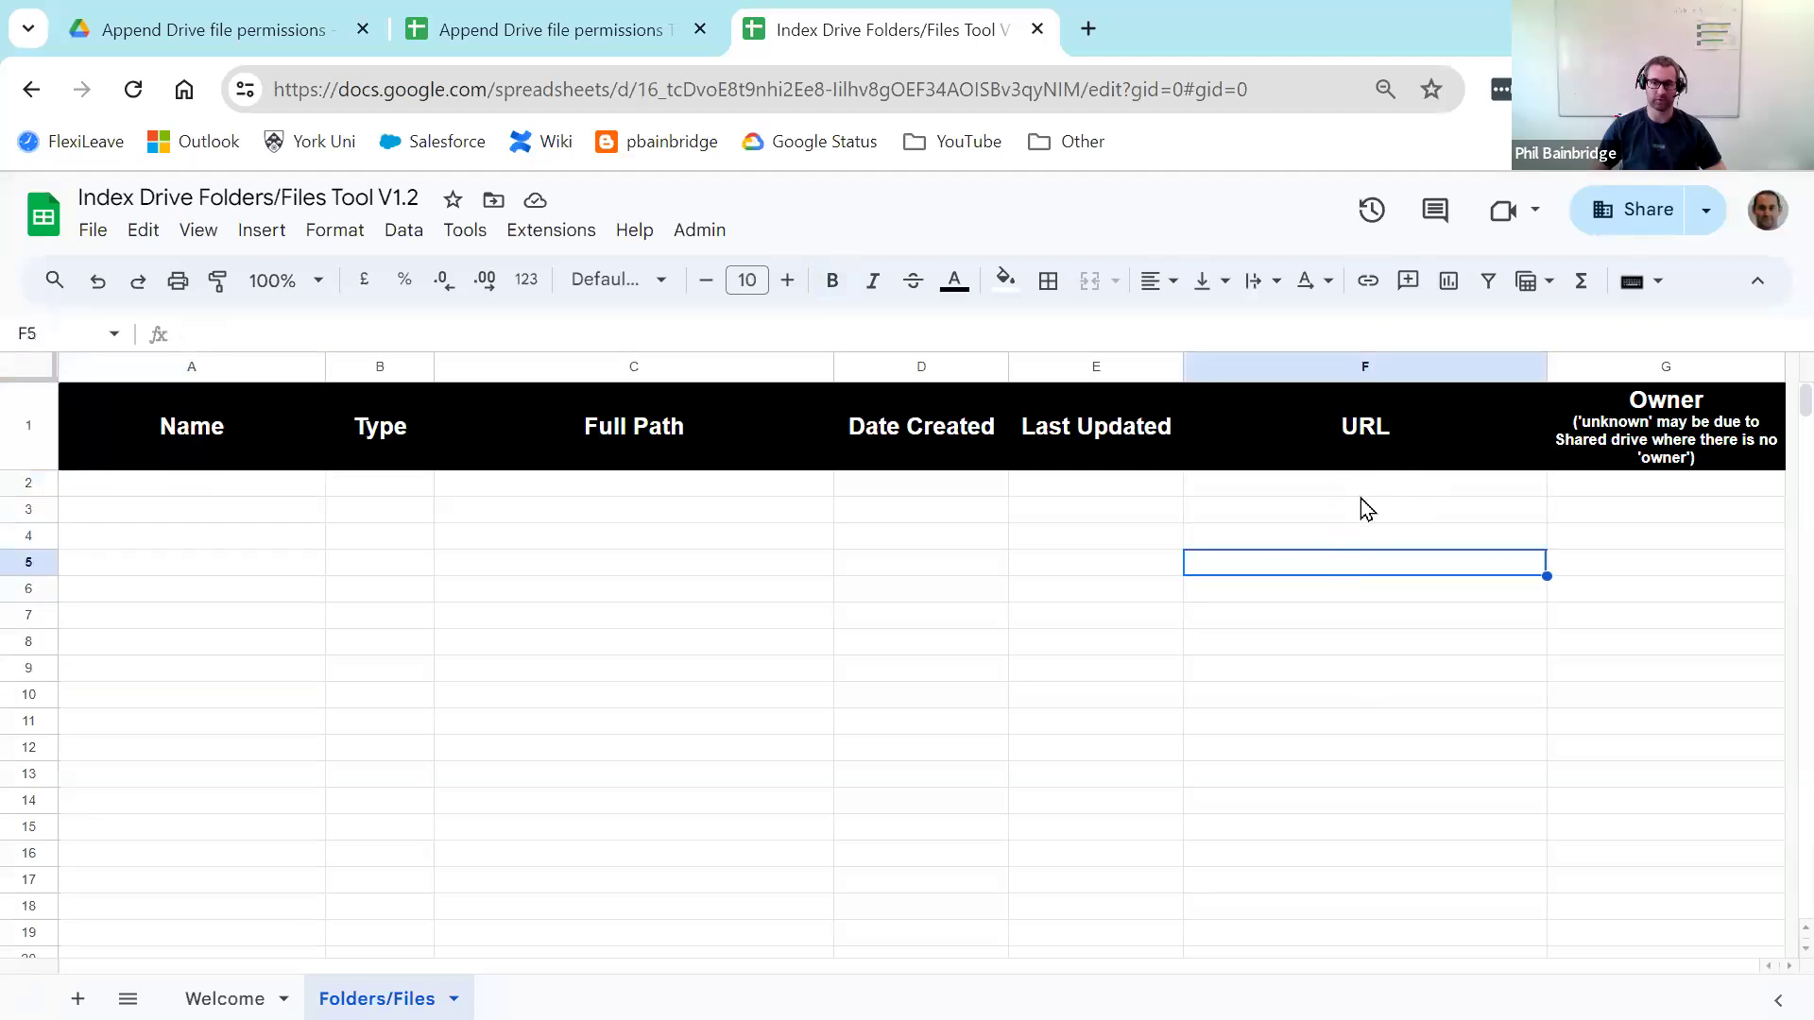
left_click_drag(1353, 493, 1353, 587)
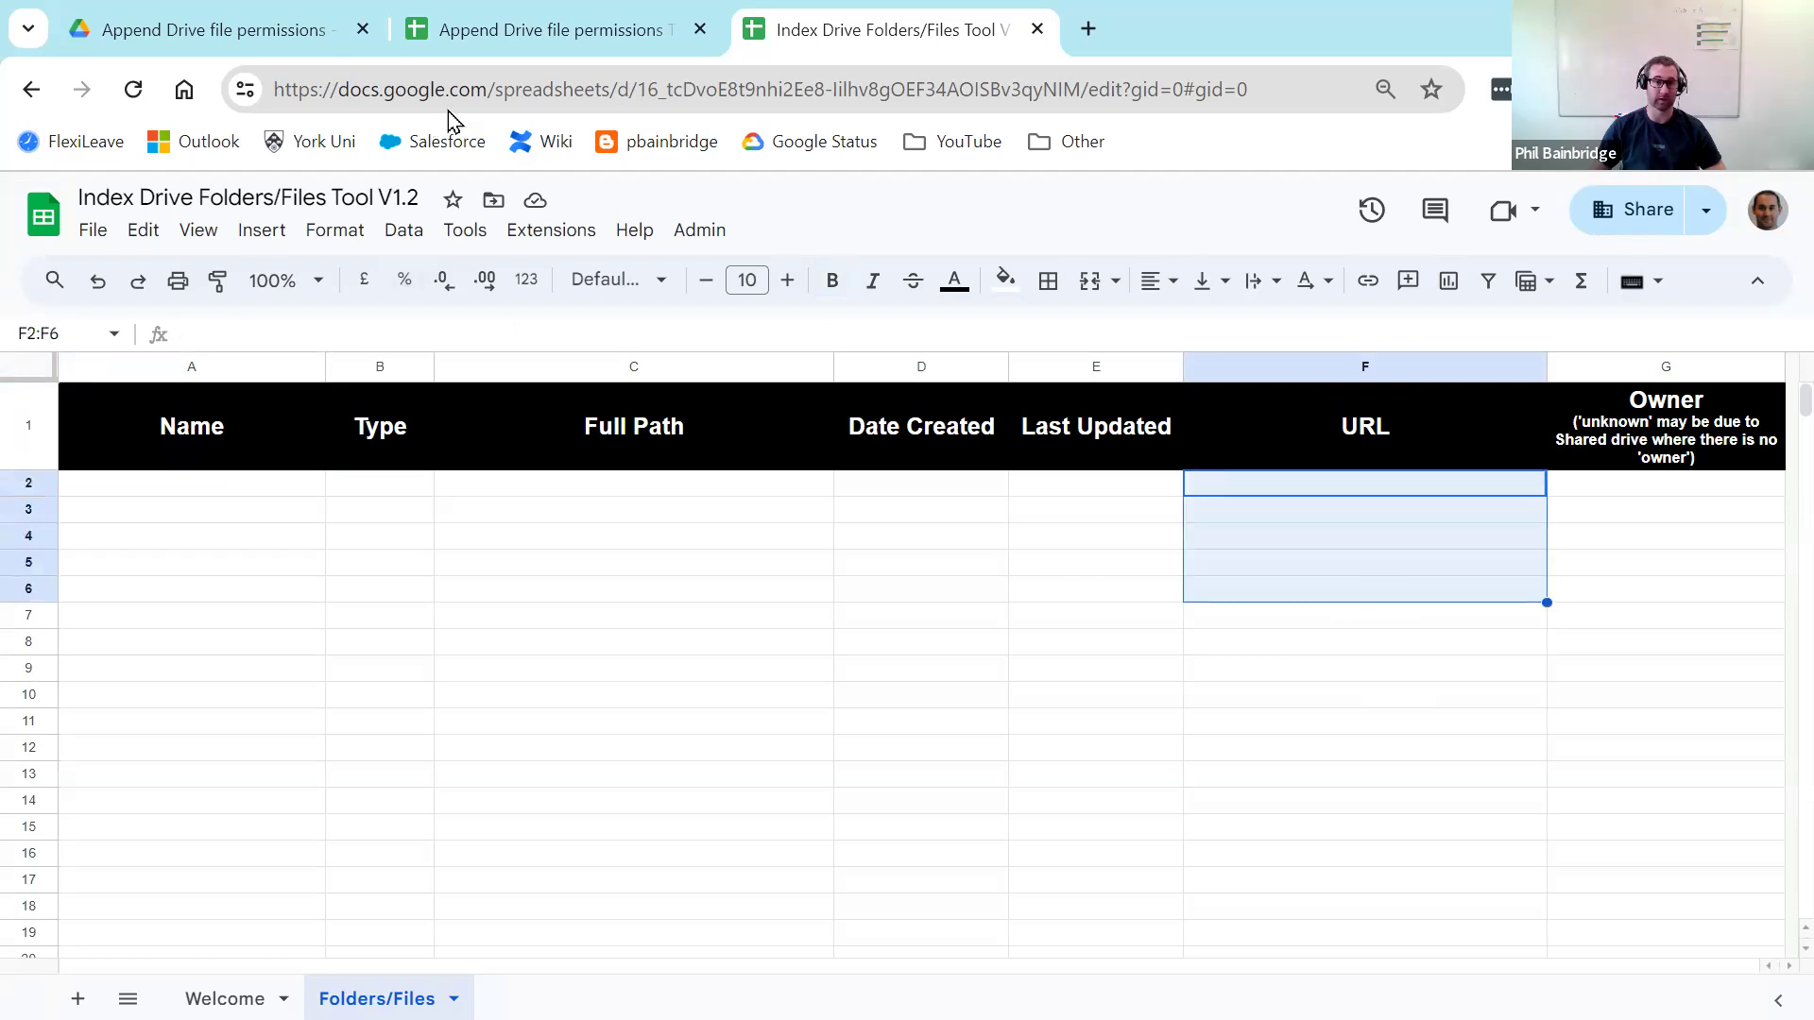
left_click(514, 37)
left_click_drag(236, 573, 241, 640)
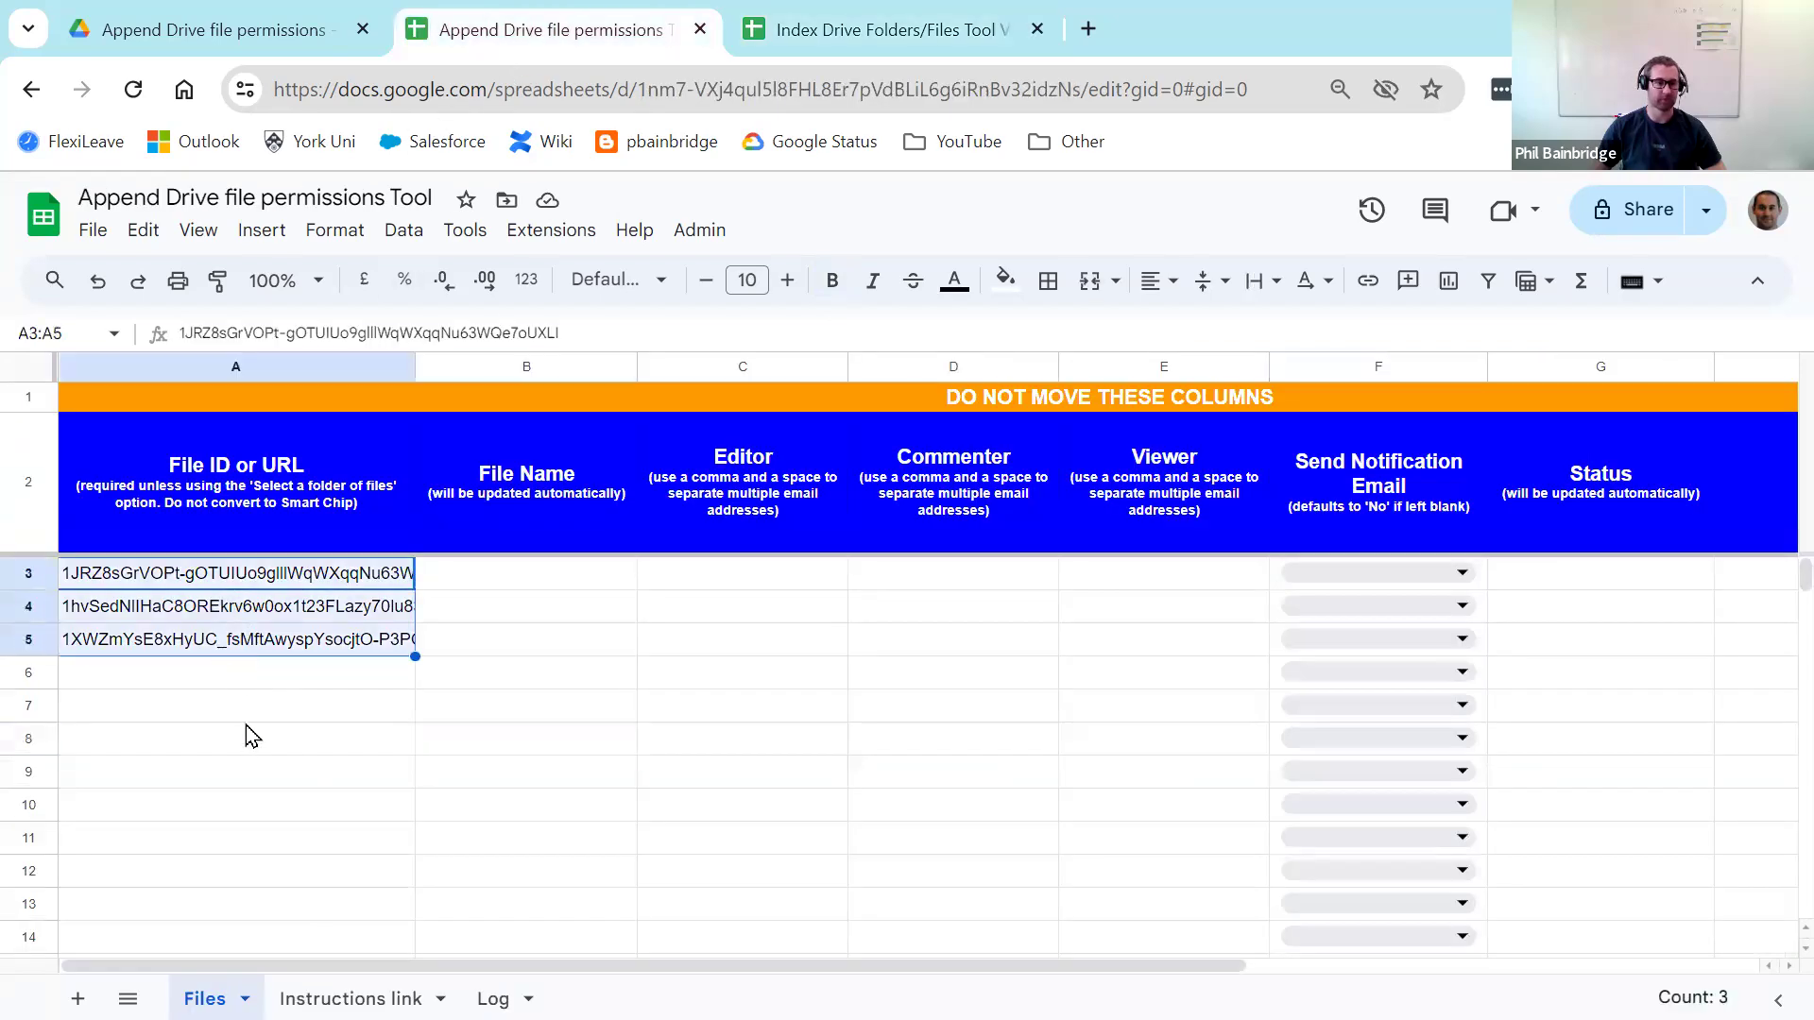
Step: Run Admin > Get file names to fill linked File Names for rows 3–5
left_click(251, 742)
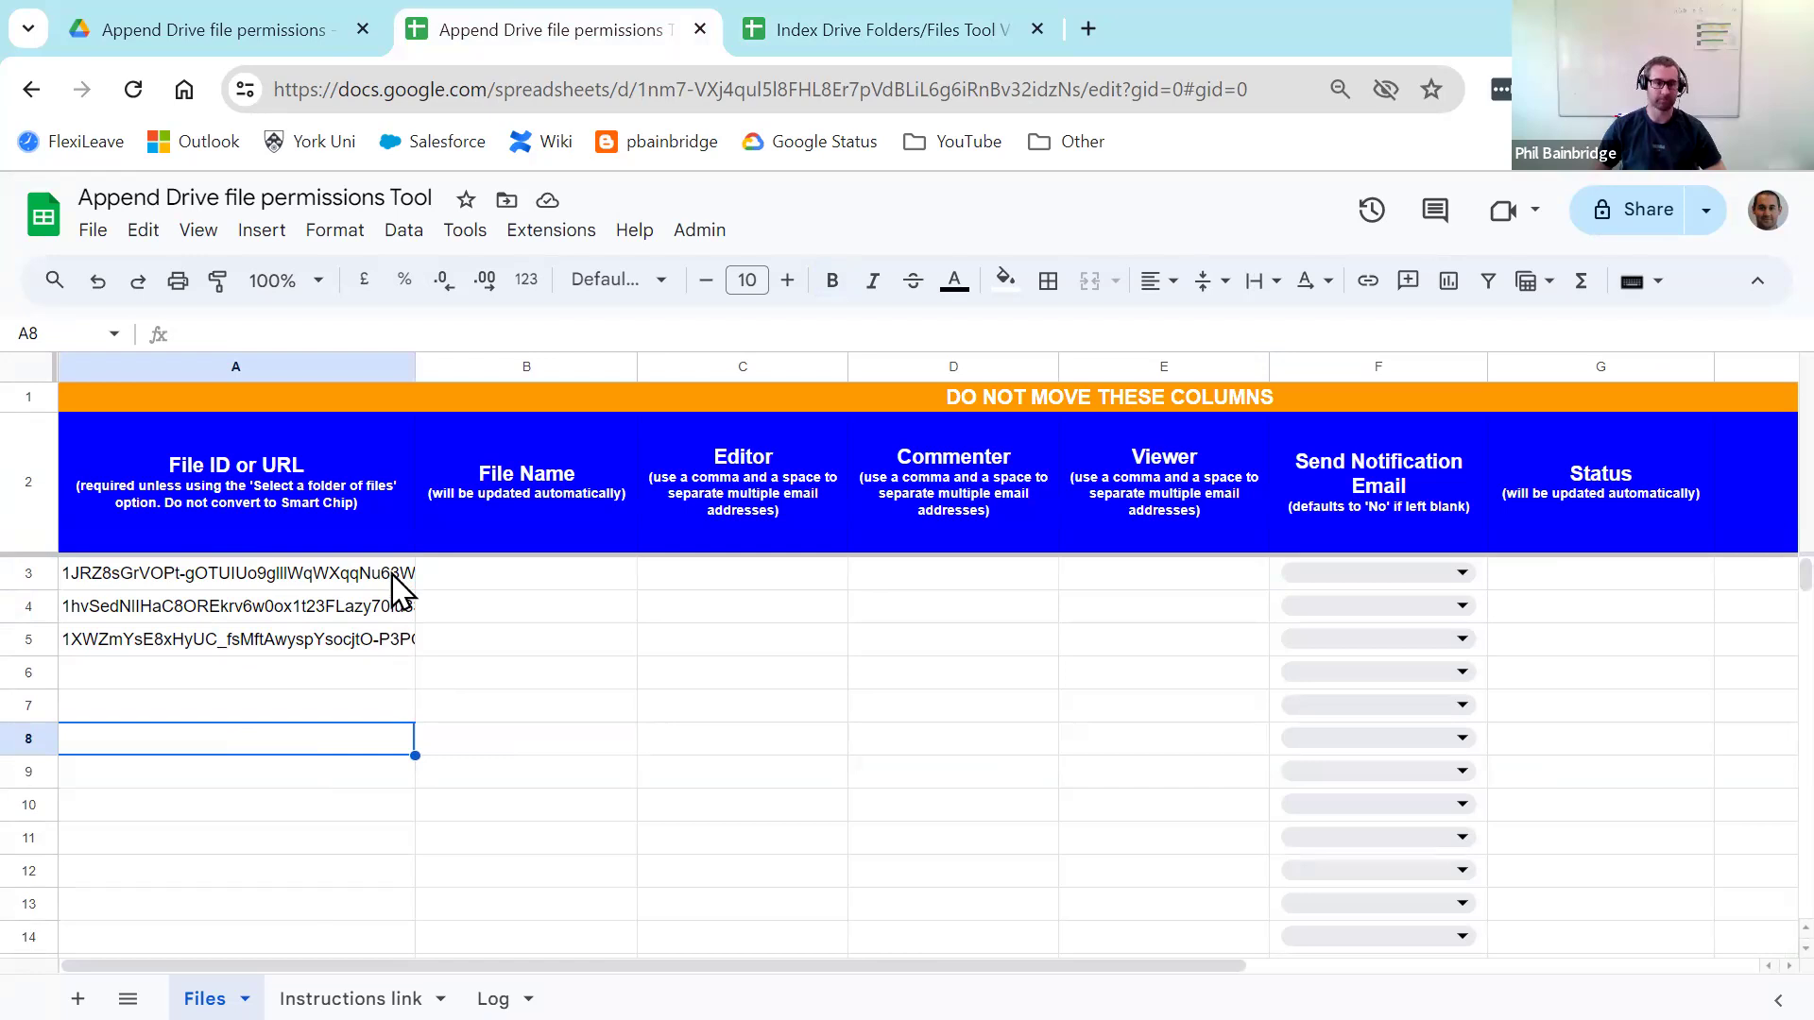
left_click(696, 240)
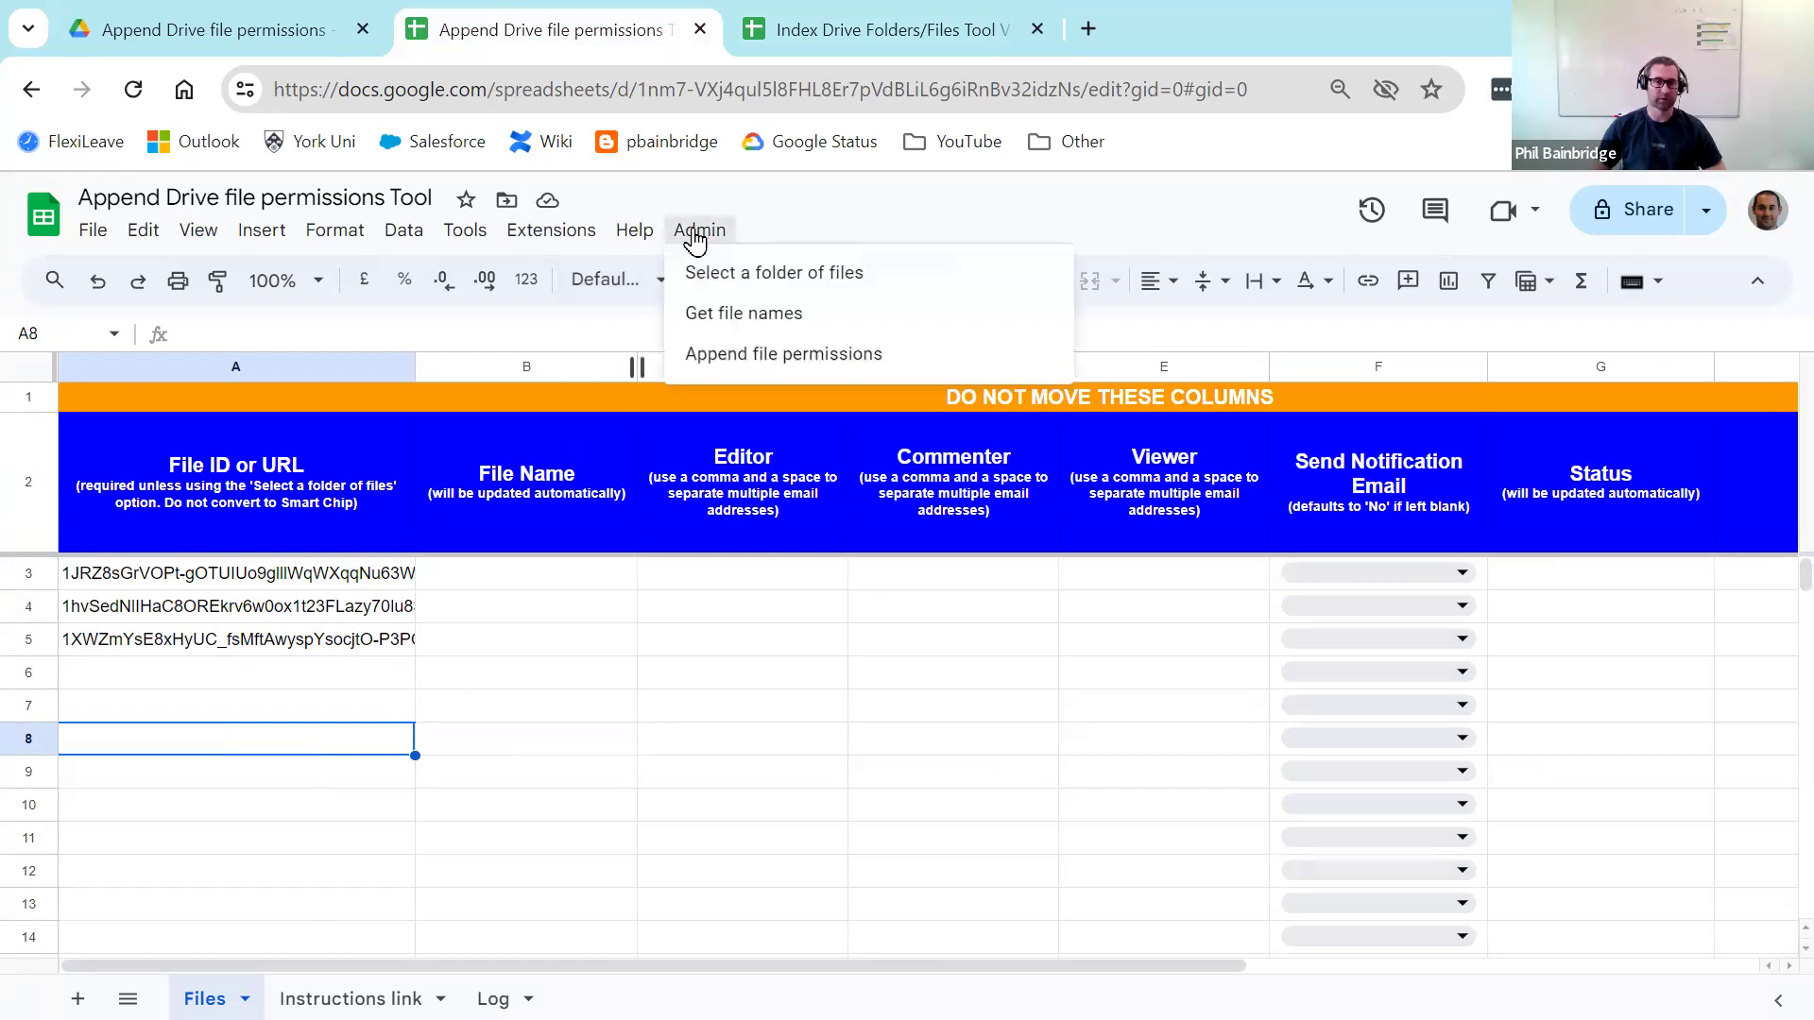
left_click(797, 321)
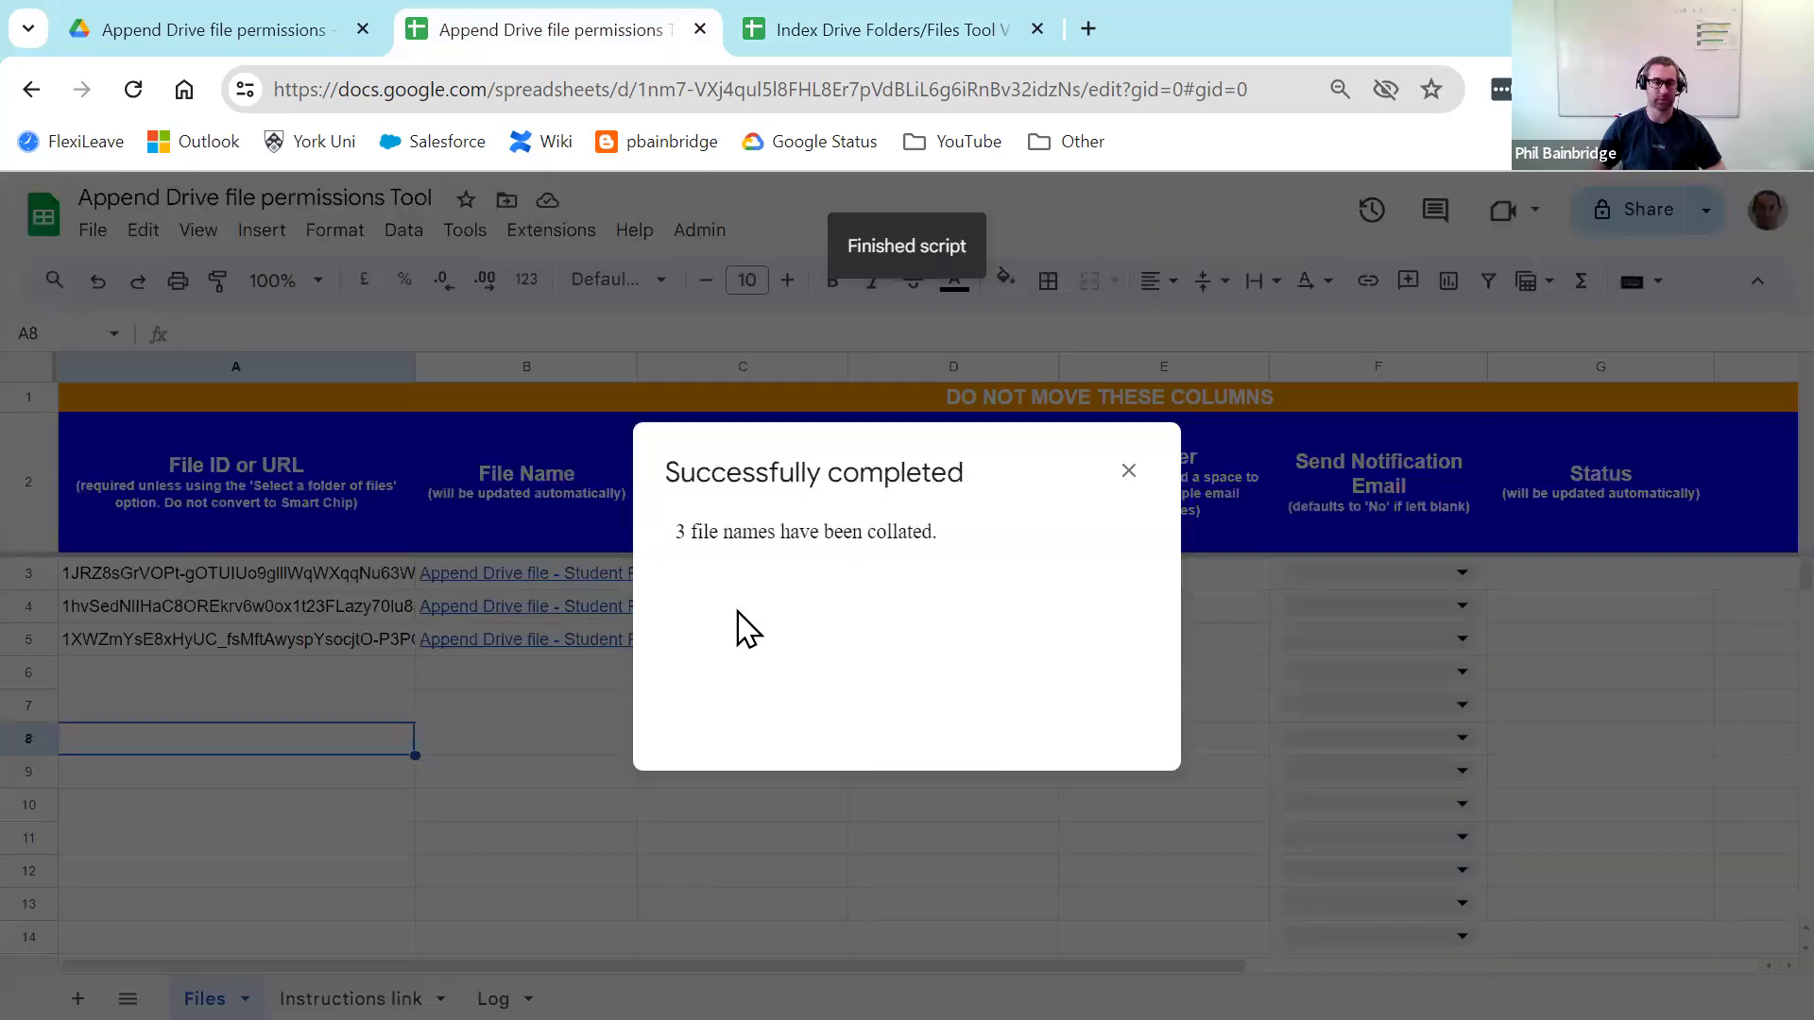
left_click(1129, 471)
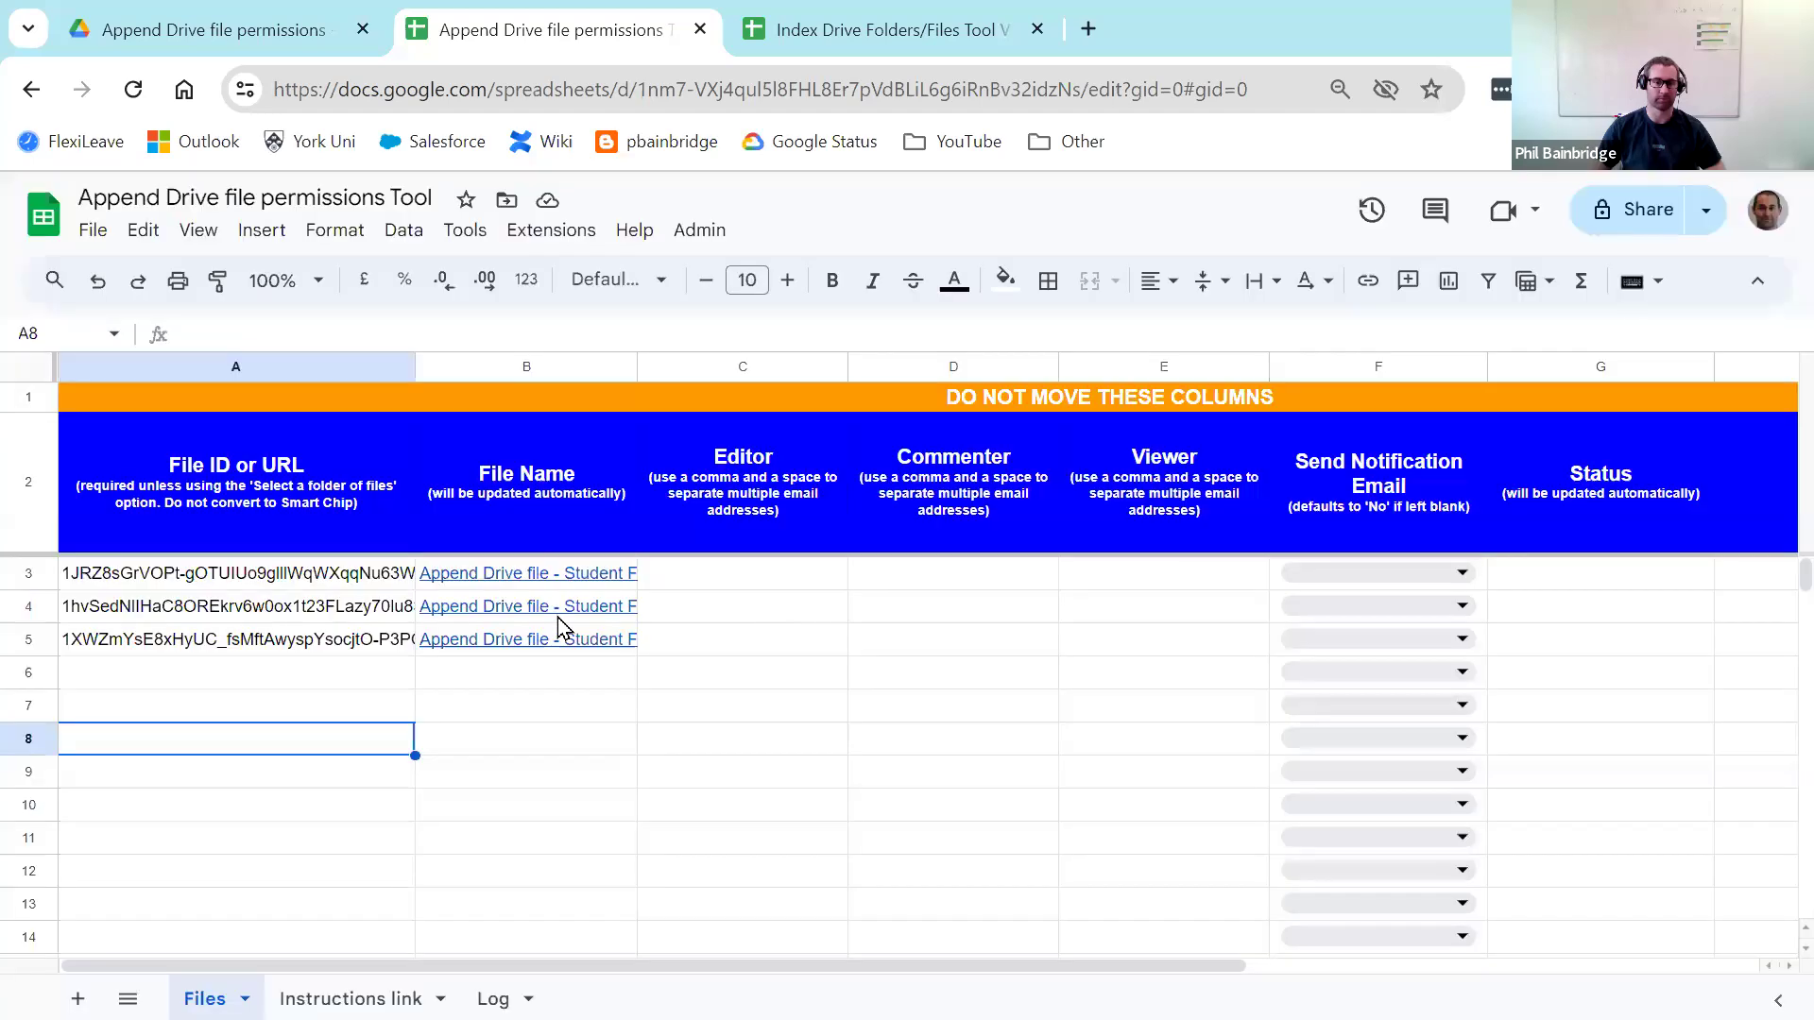
Step: Widen column B to read the full Student Feedback names, compare with Drive, then narrow it back
left_click(582, 575)
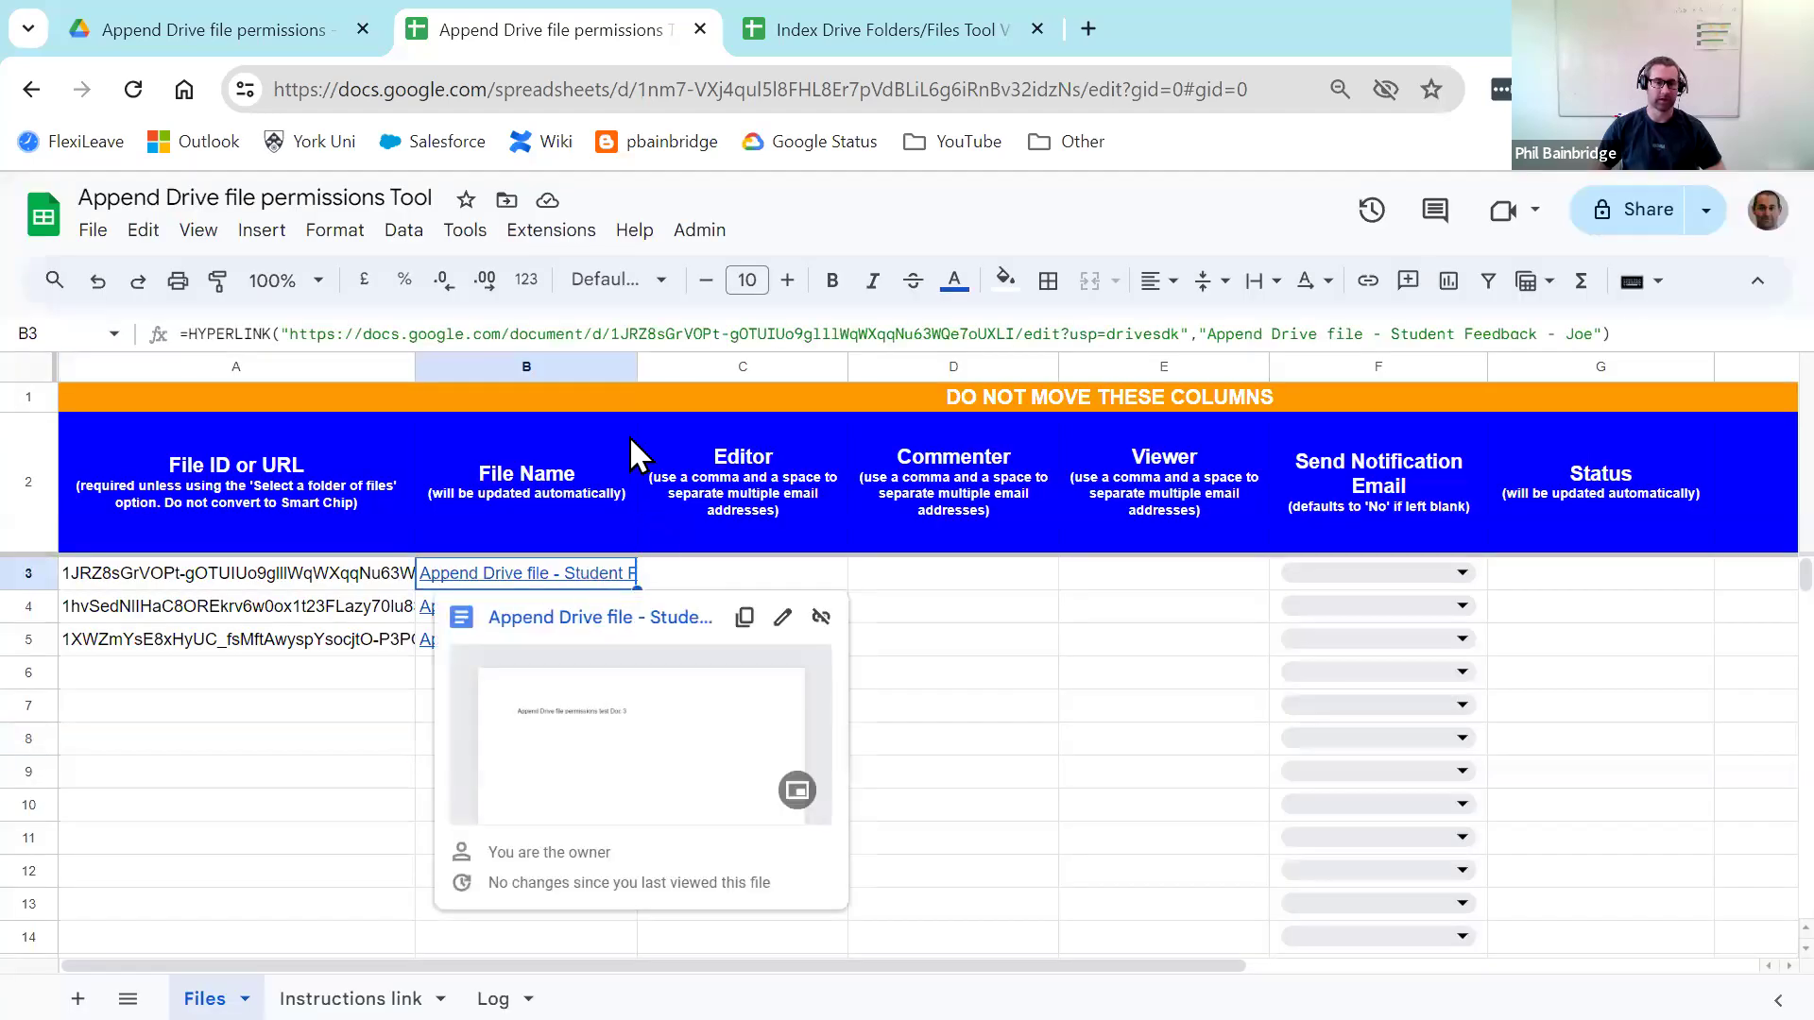
left_click_drag(635, 363, 784, 366)
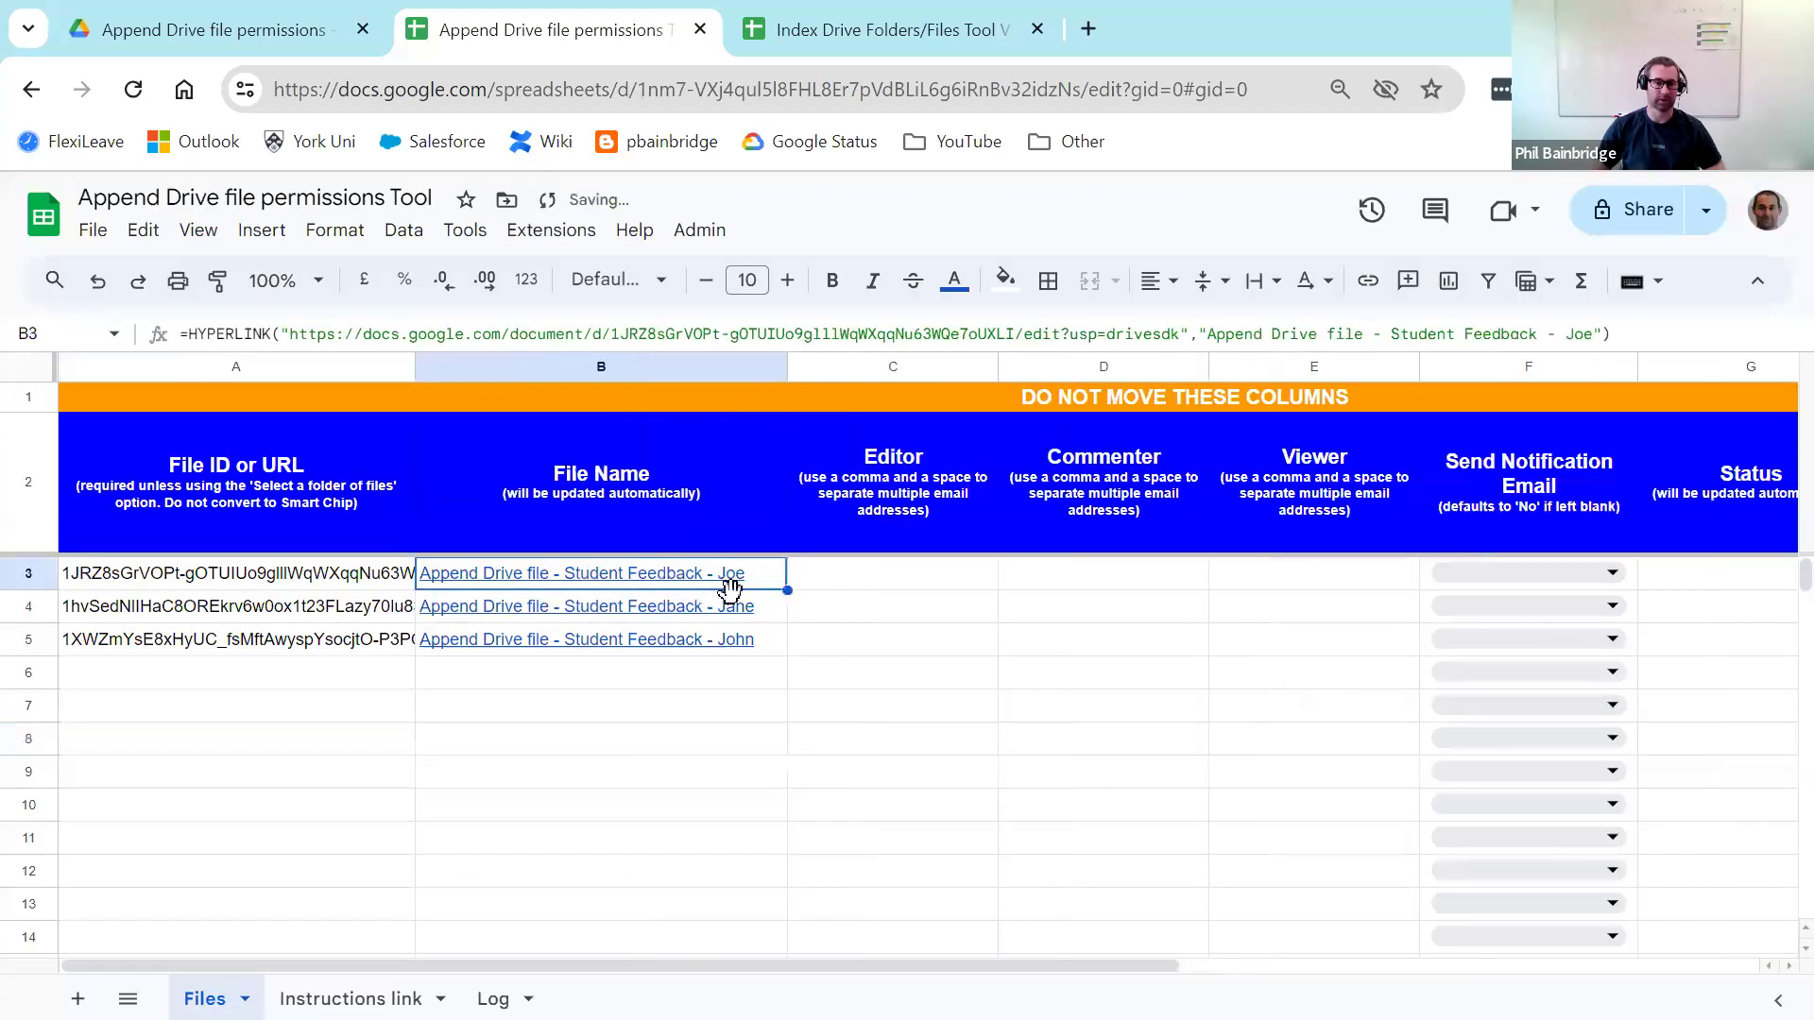
left_click(247, 30)
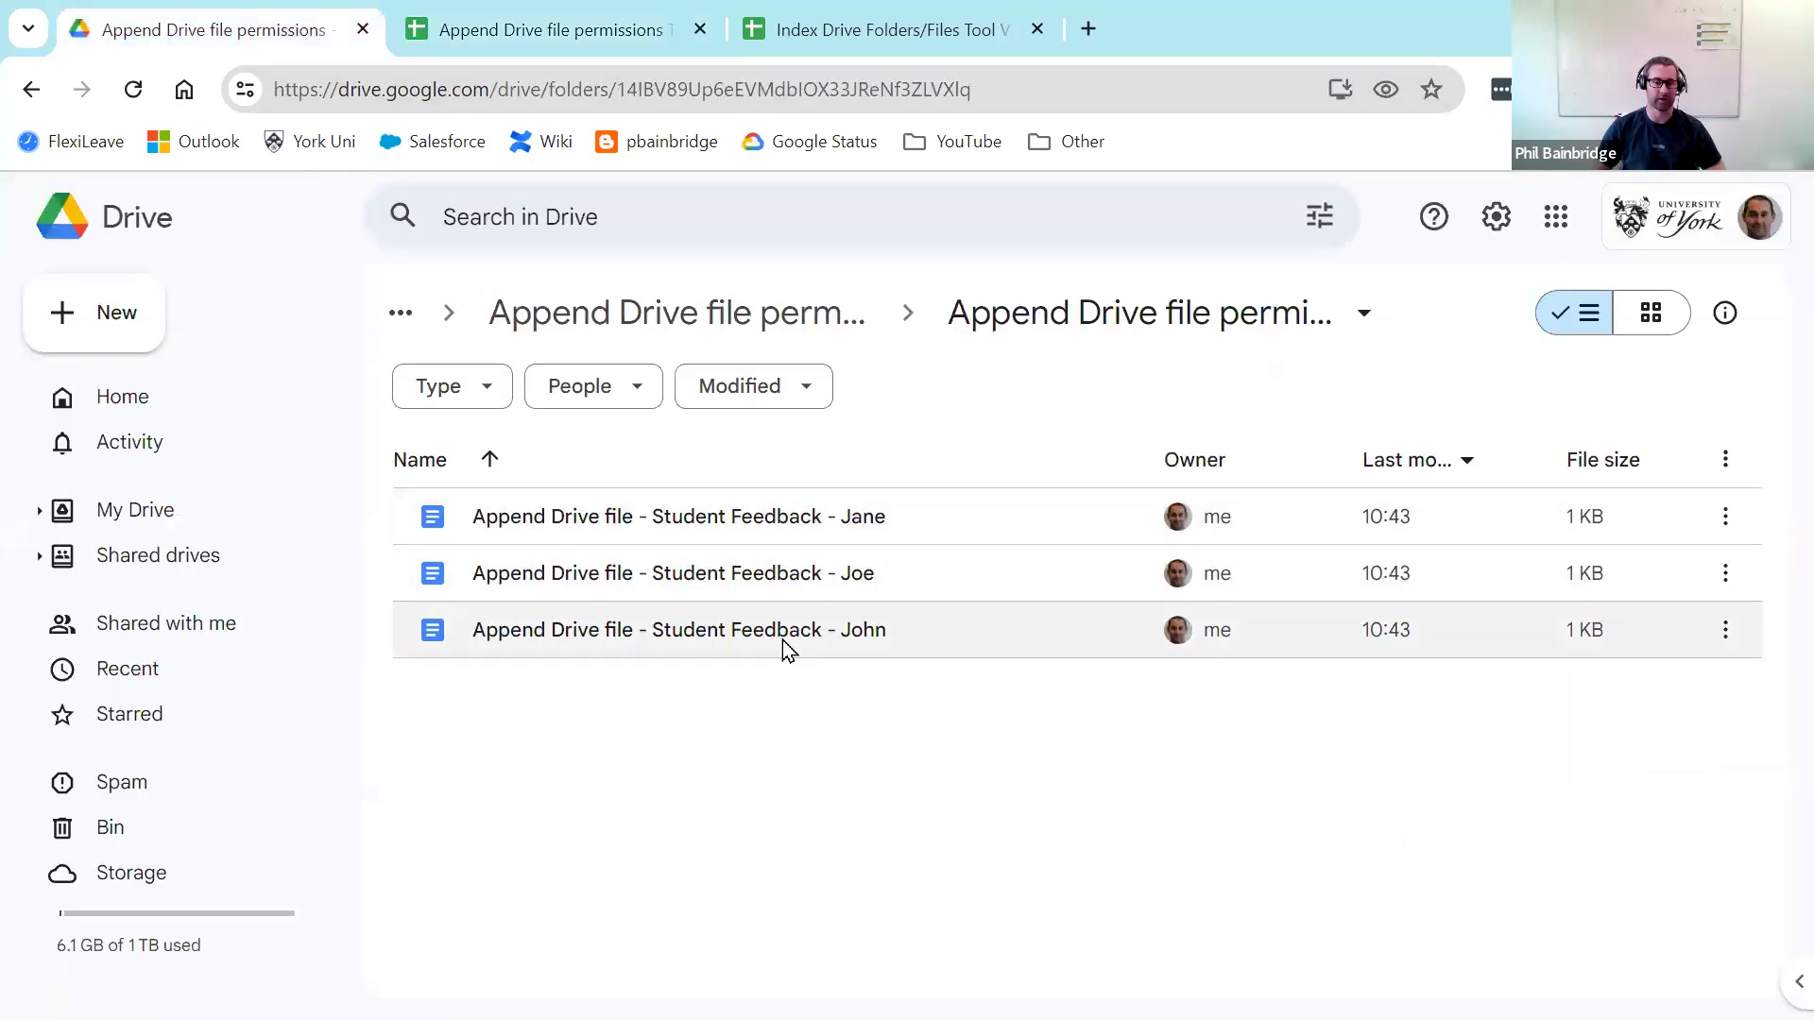
left_click(531, 41)
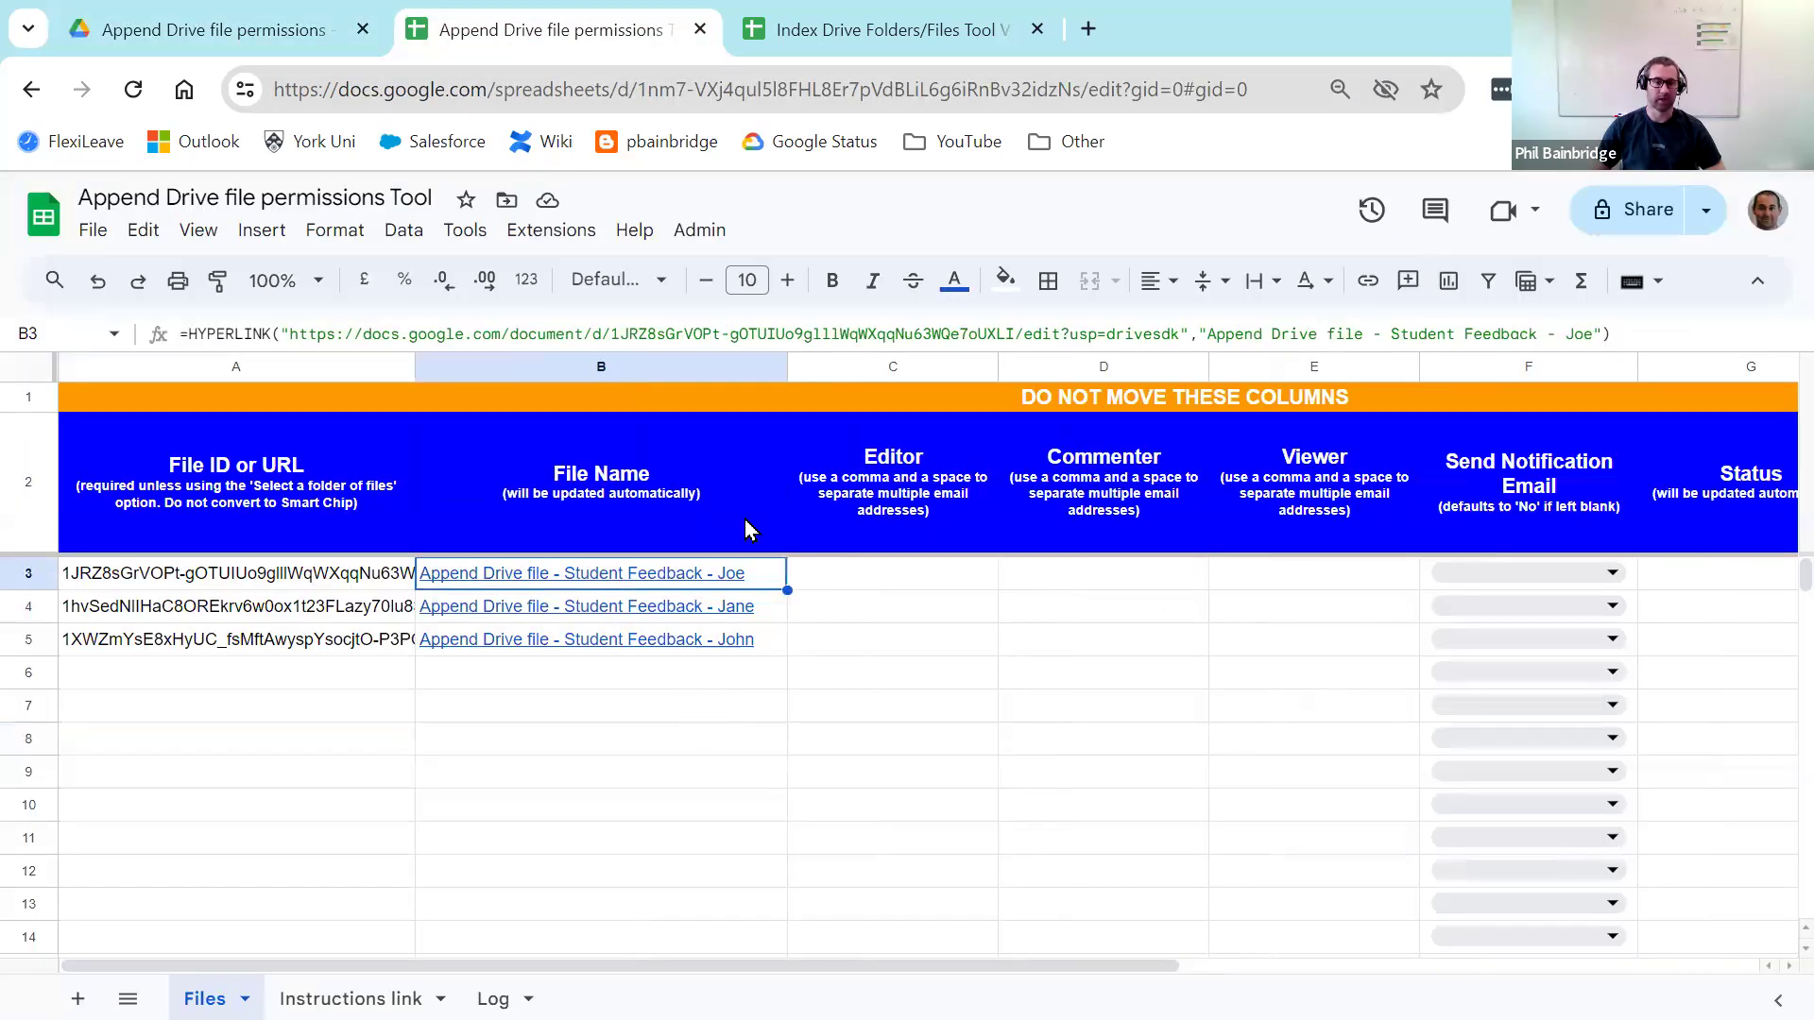
left_click_drag(787, 366, 645, 352)
Step: Clear the file IDs and names from A3:B5 and glance at the Drive folder
left_click_drag(340, 584, 444, 650)
key("Delete")
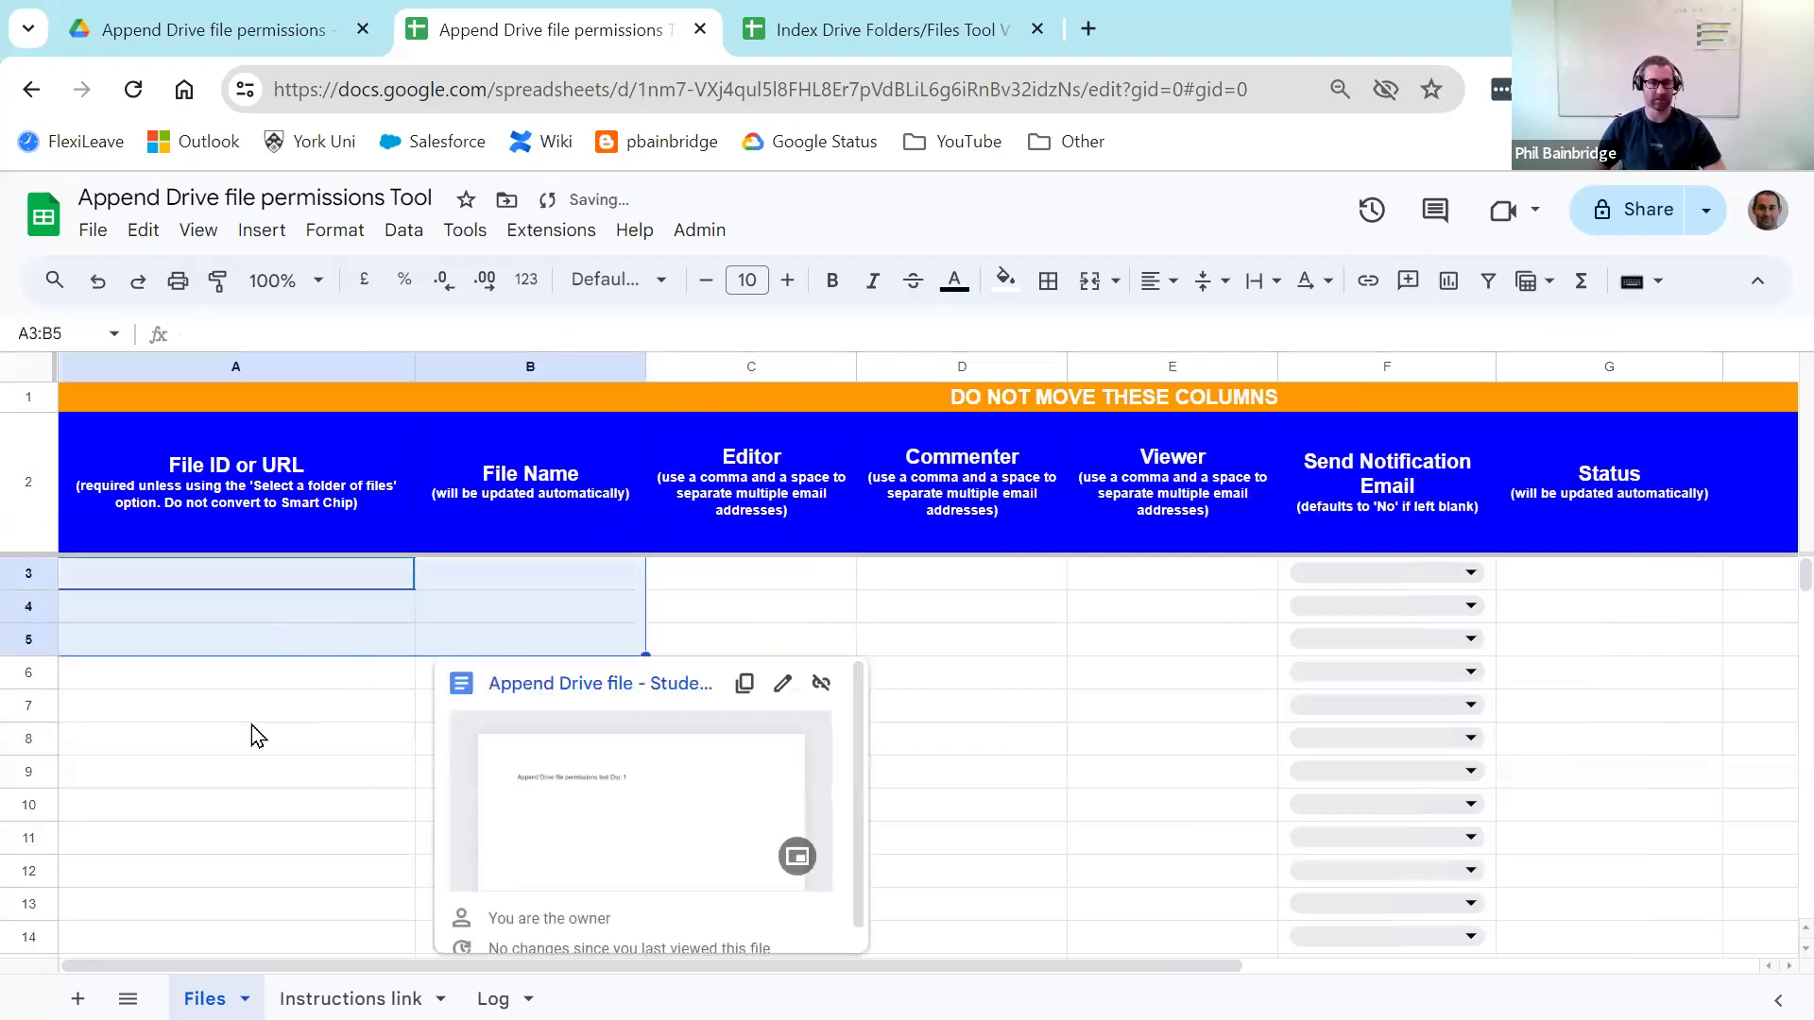
left_click(250, 720)
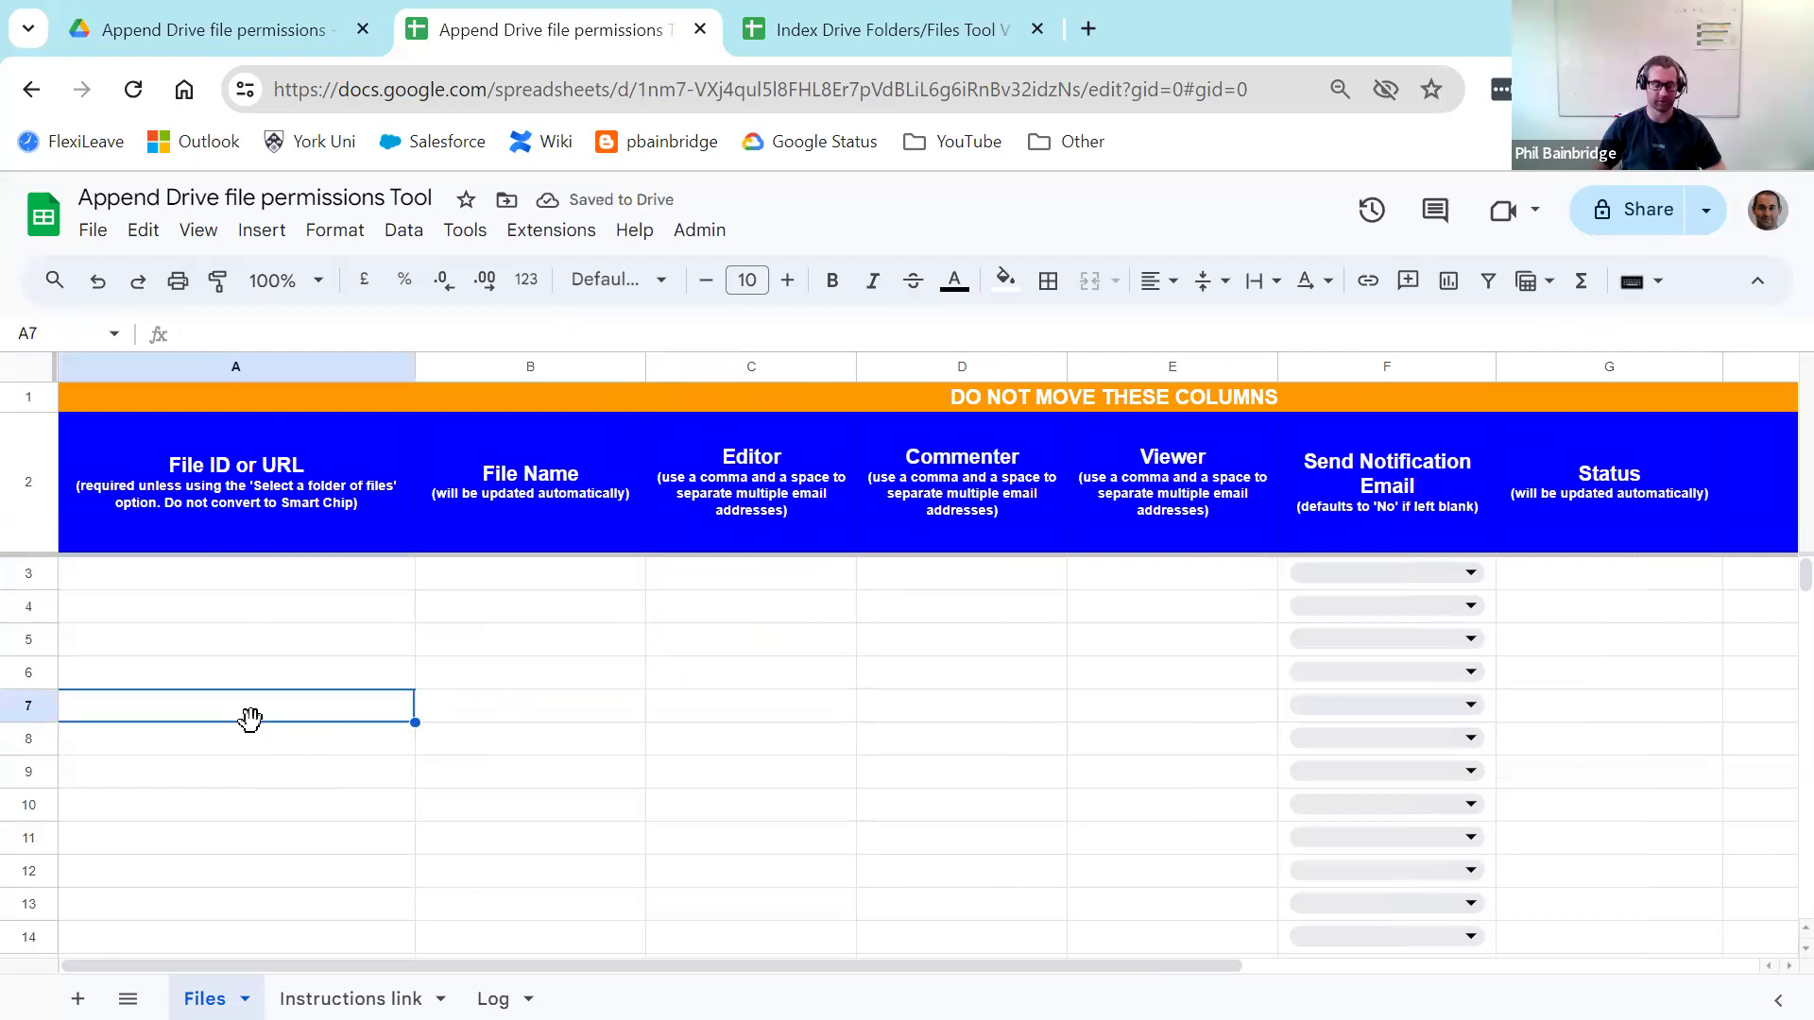
left_click(239, 42)
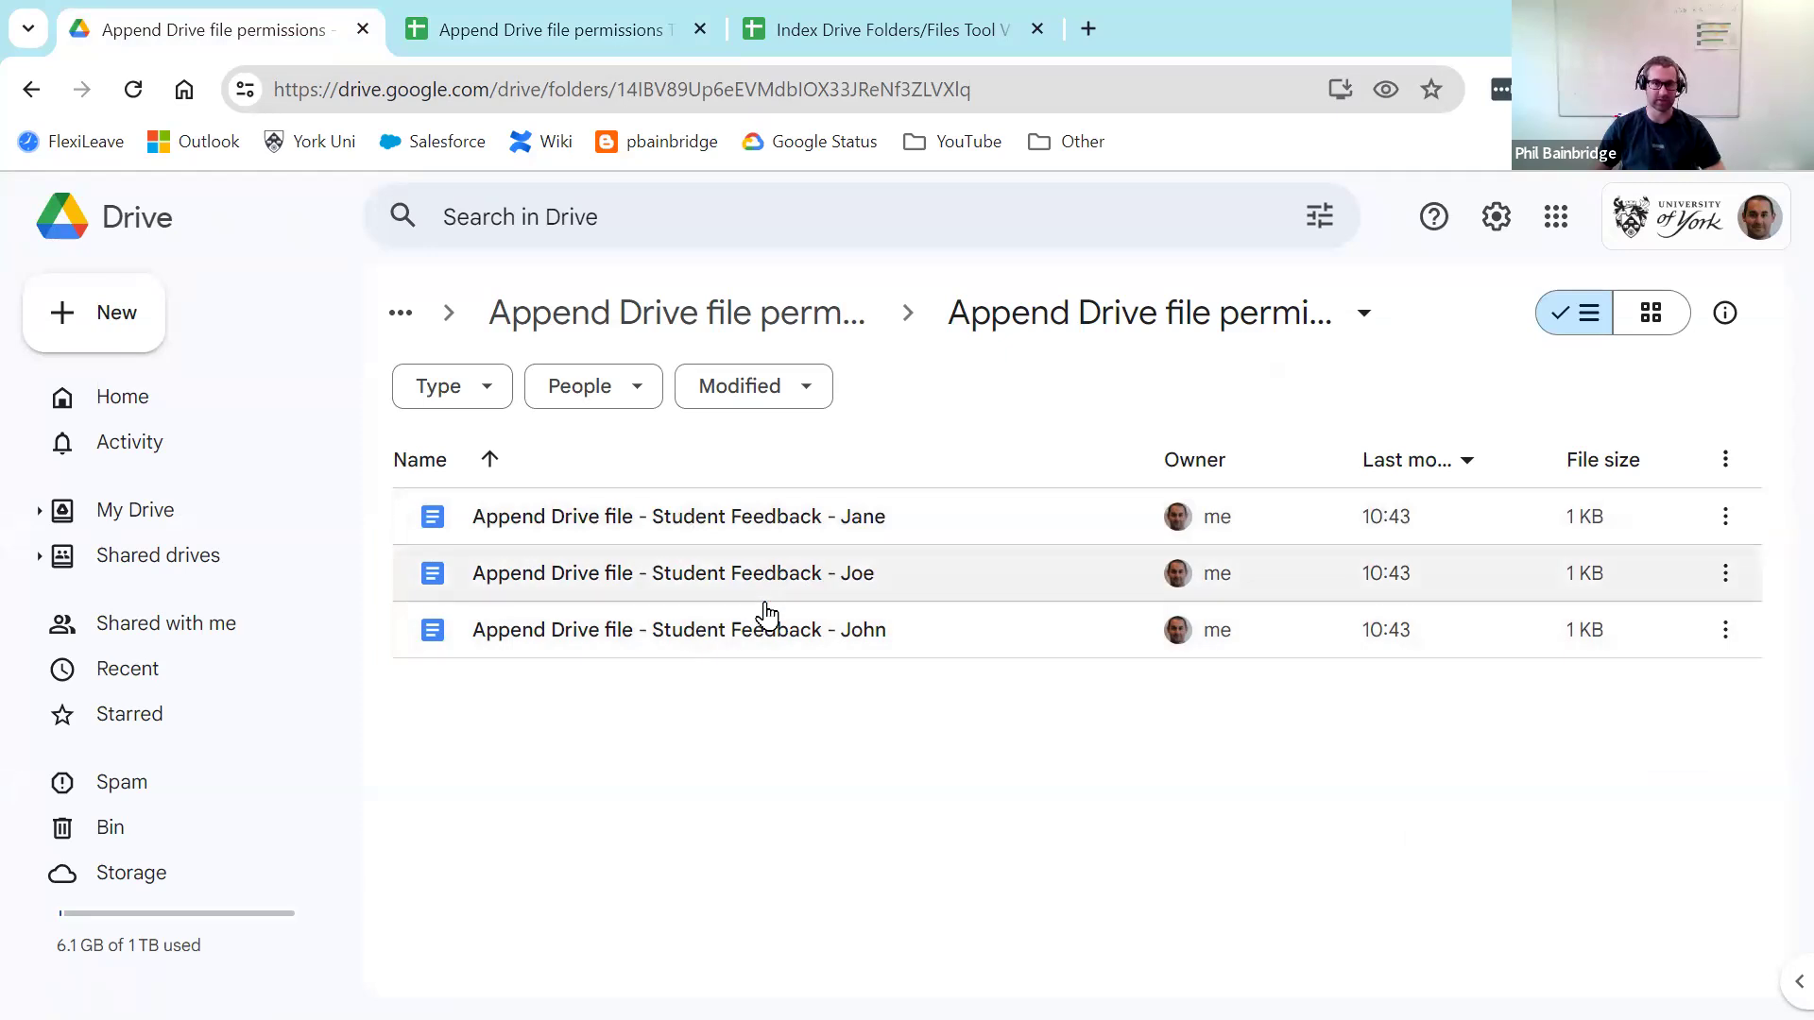
left_click(557, 34)
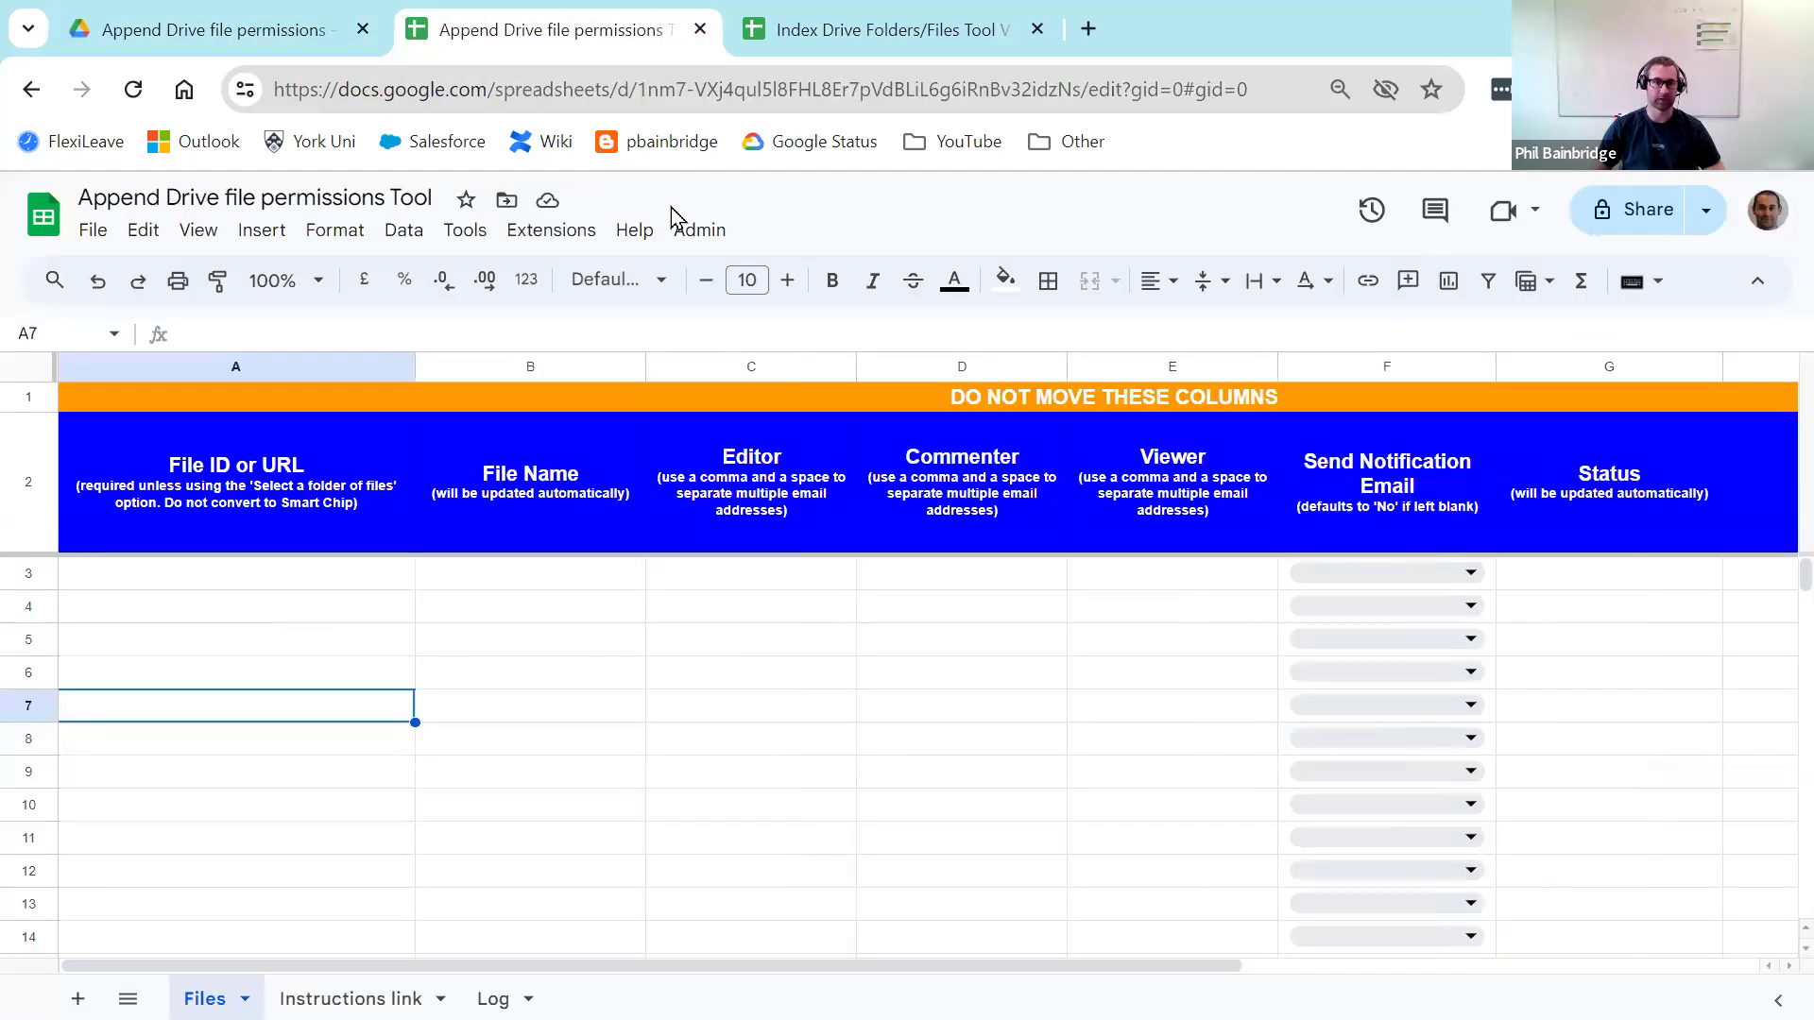
left_click(701, 230)
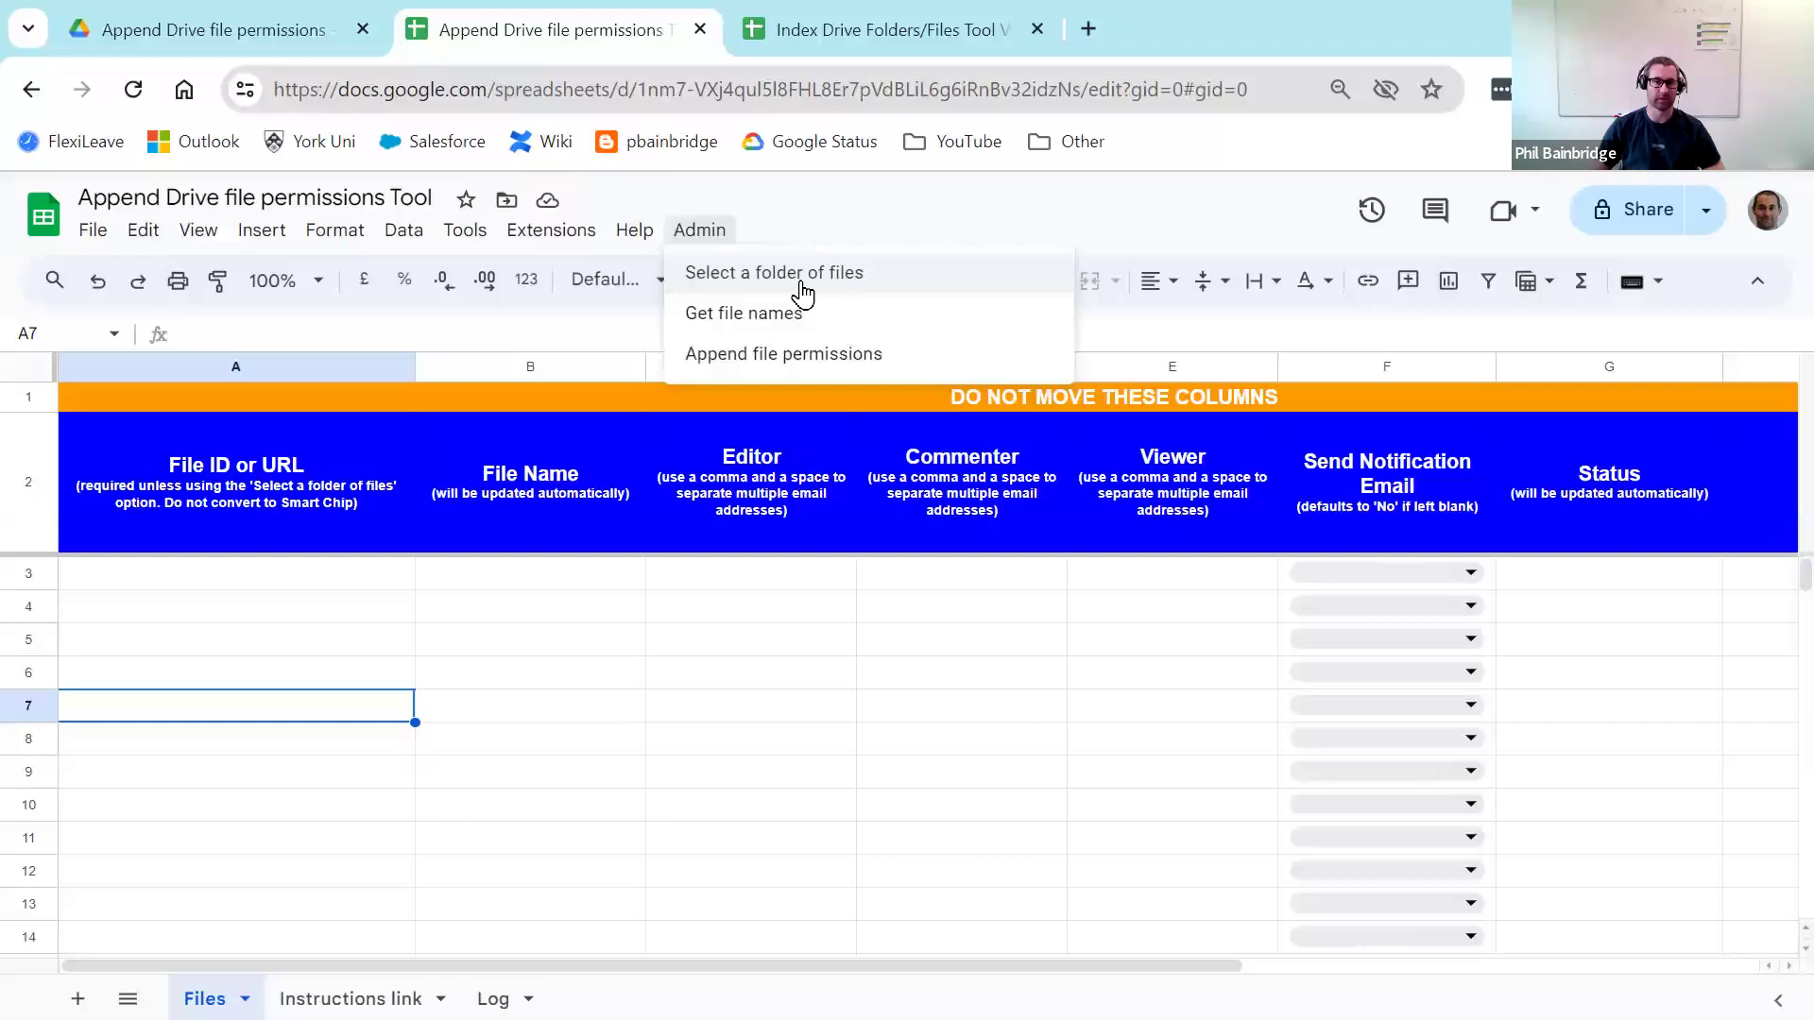
Step: Choose Select a folder of files and confirm opening the folder picker
left_click(858, 274)
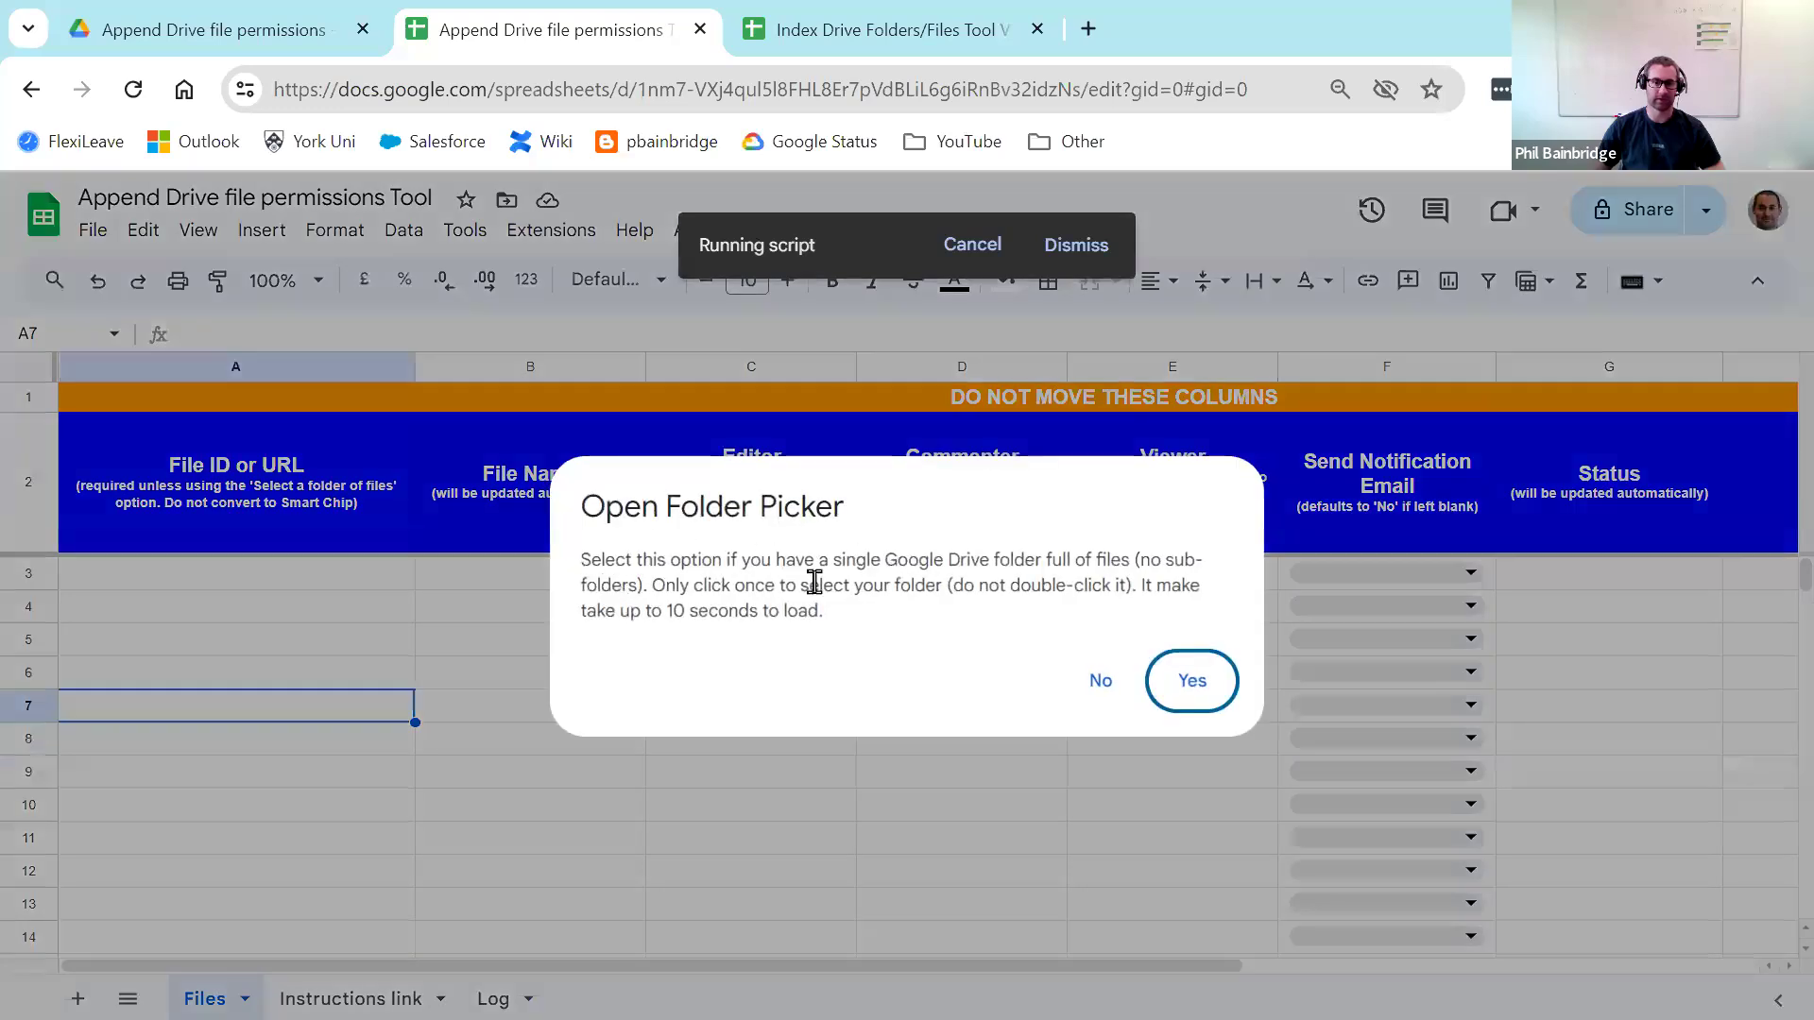
left_click(1192, 680)
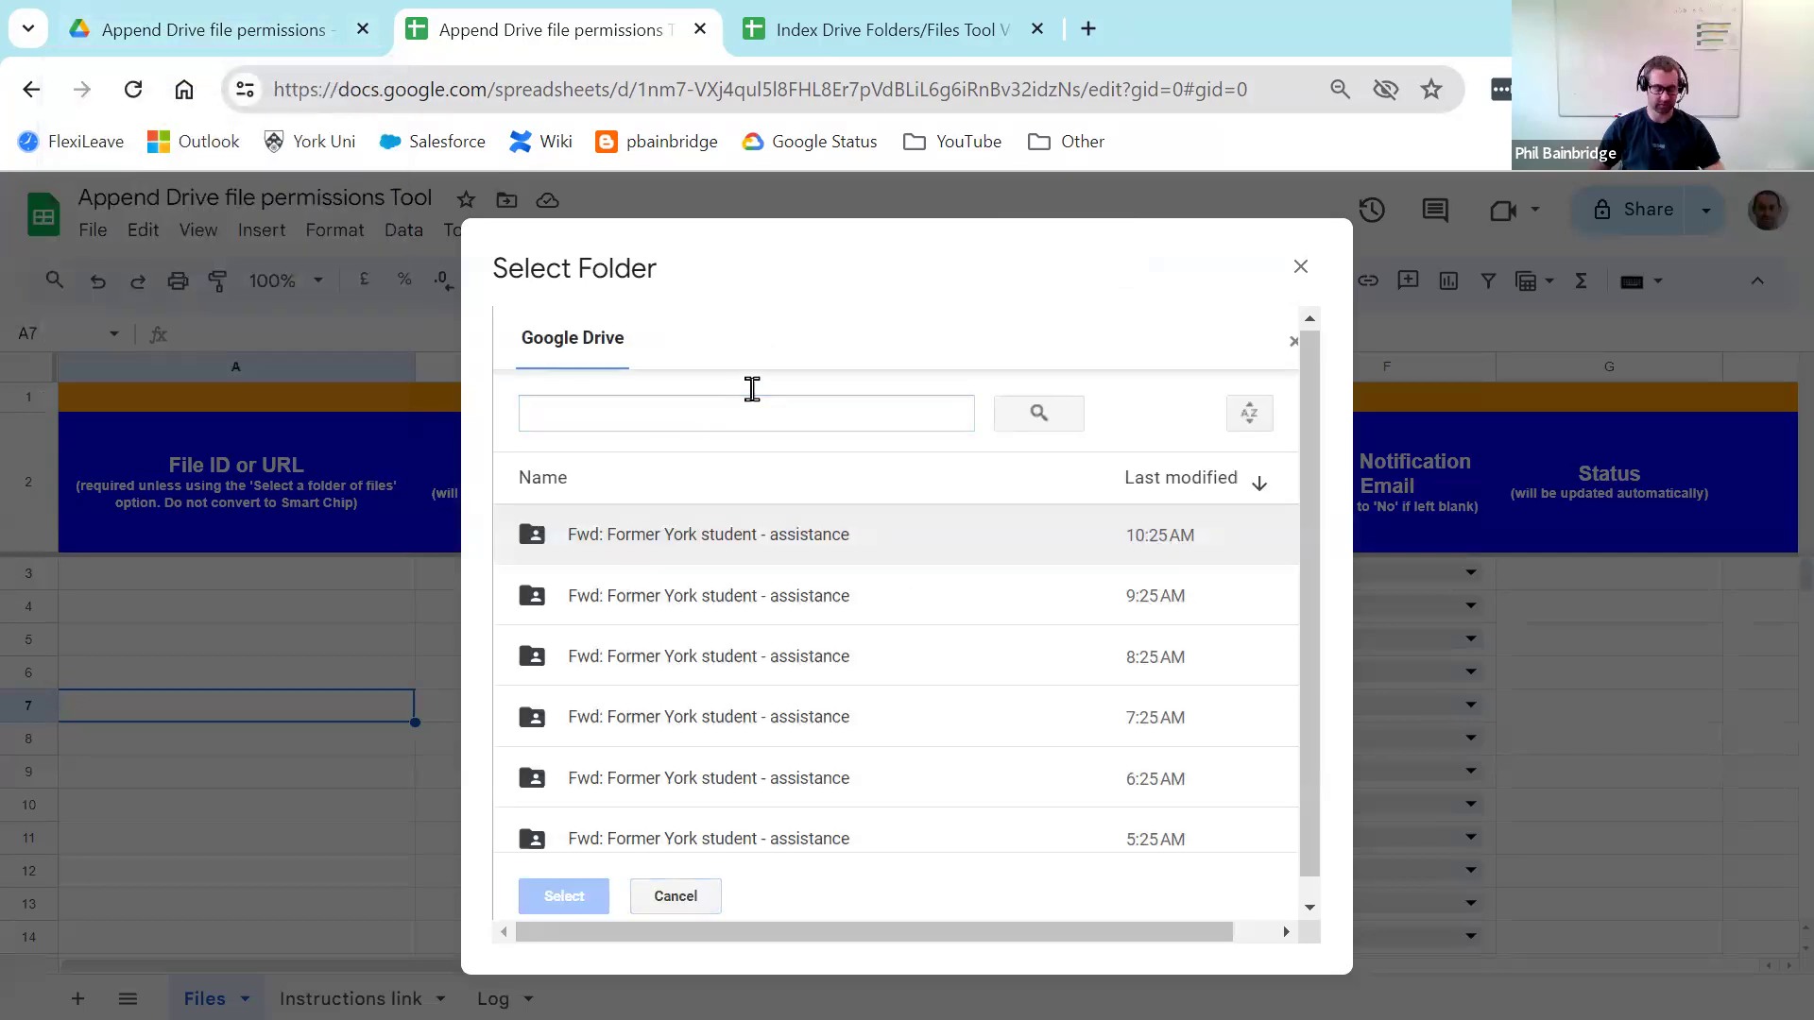
Step: Search 'append drive file' and select the Append Drive file permissions - test folder
left_click(767, 398)
type("append dri")
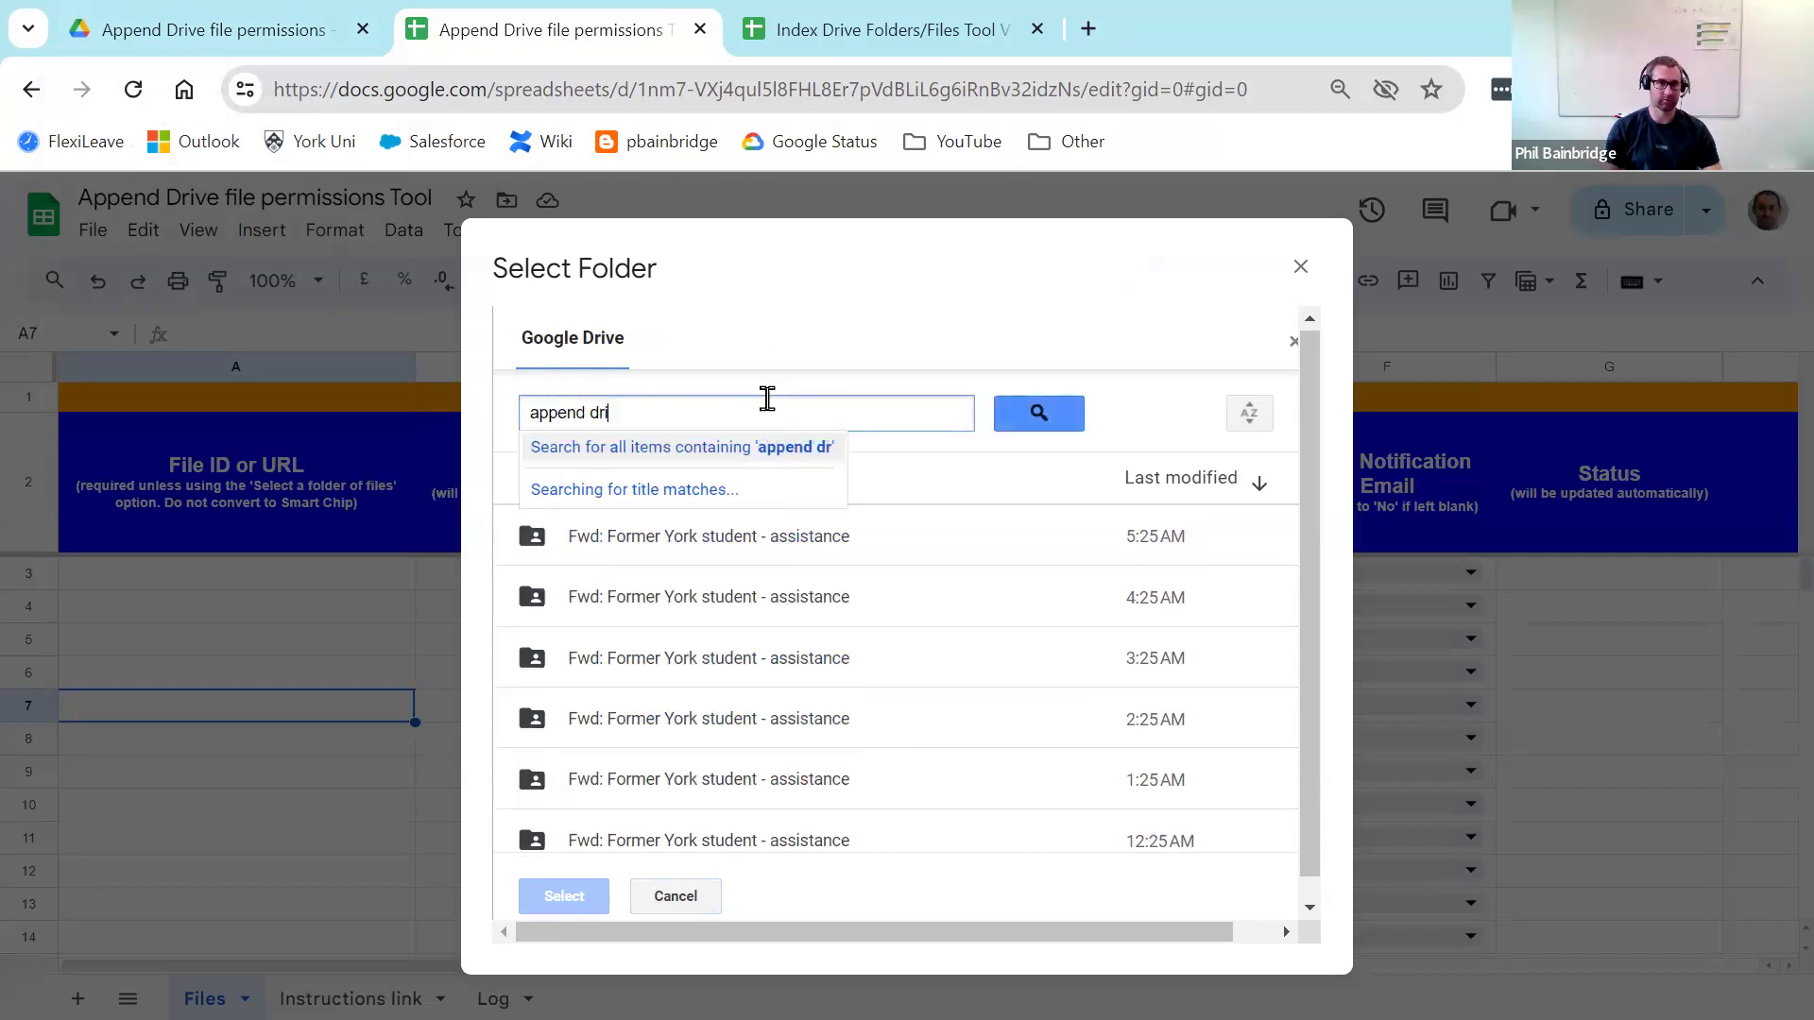
type("ve file")
key("Return")
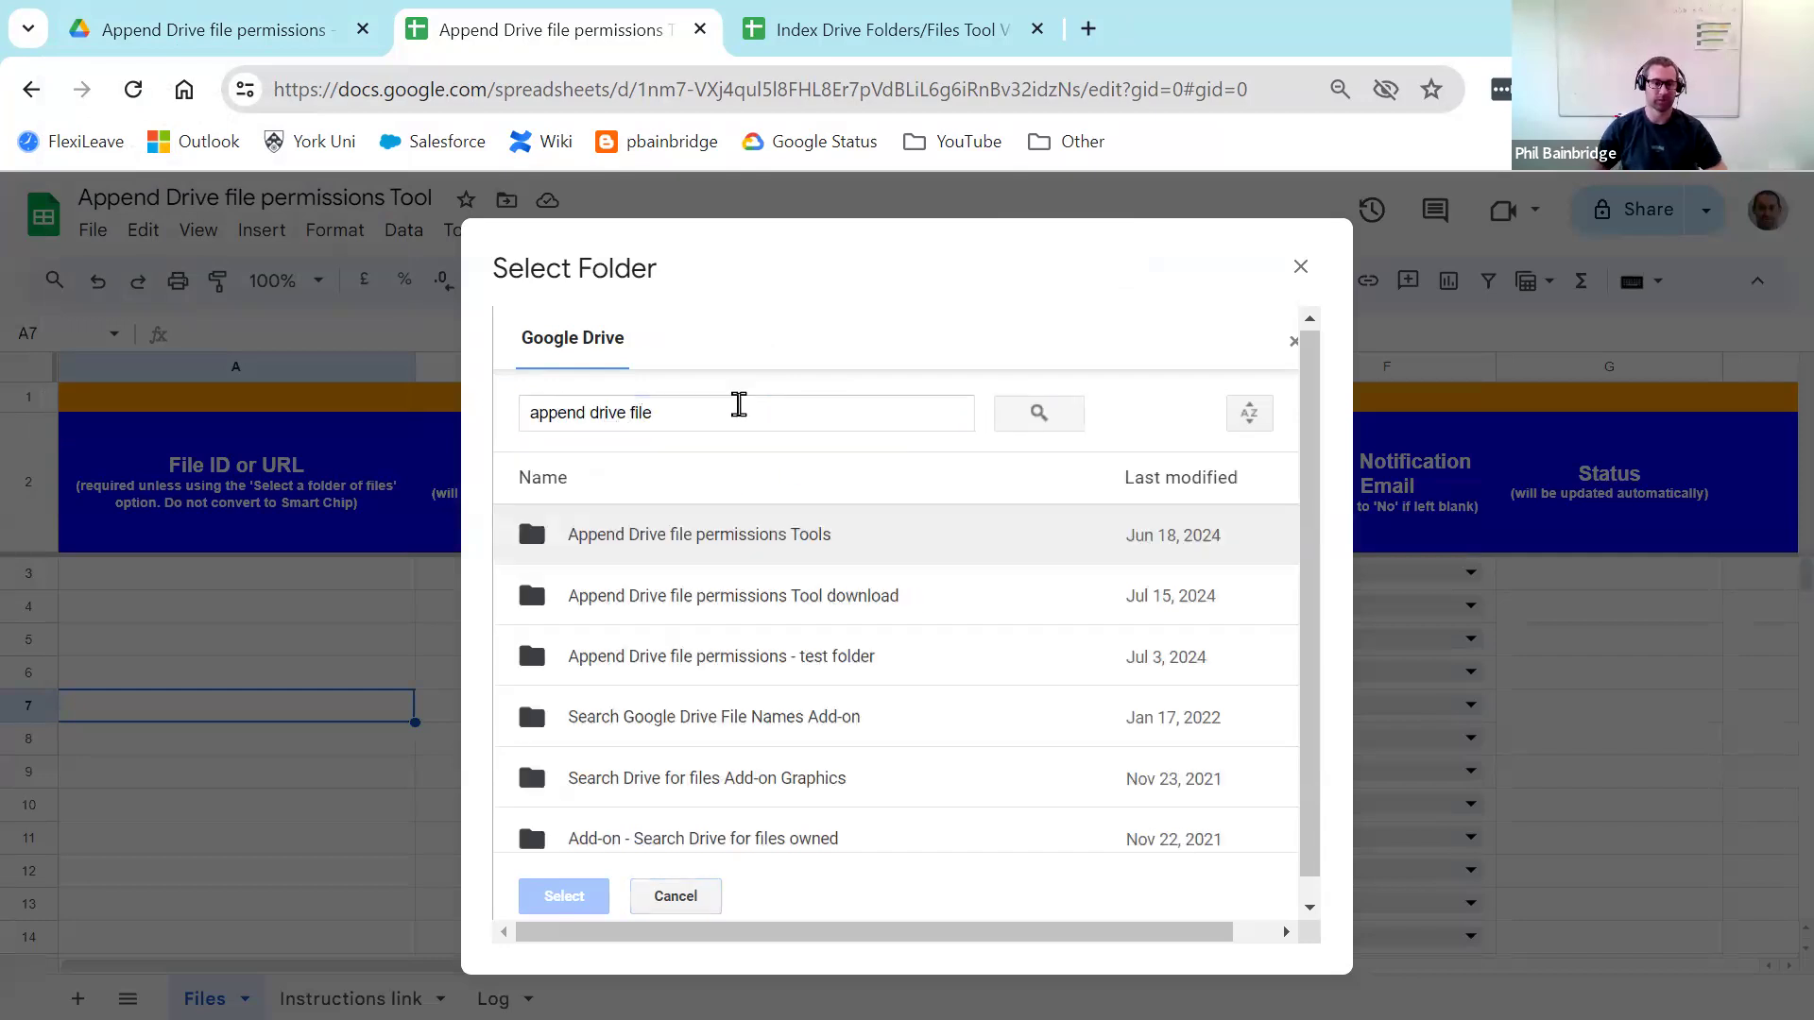
left_click(805, 676)
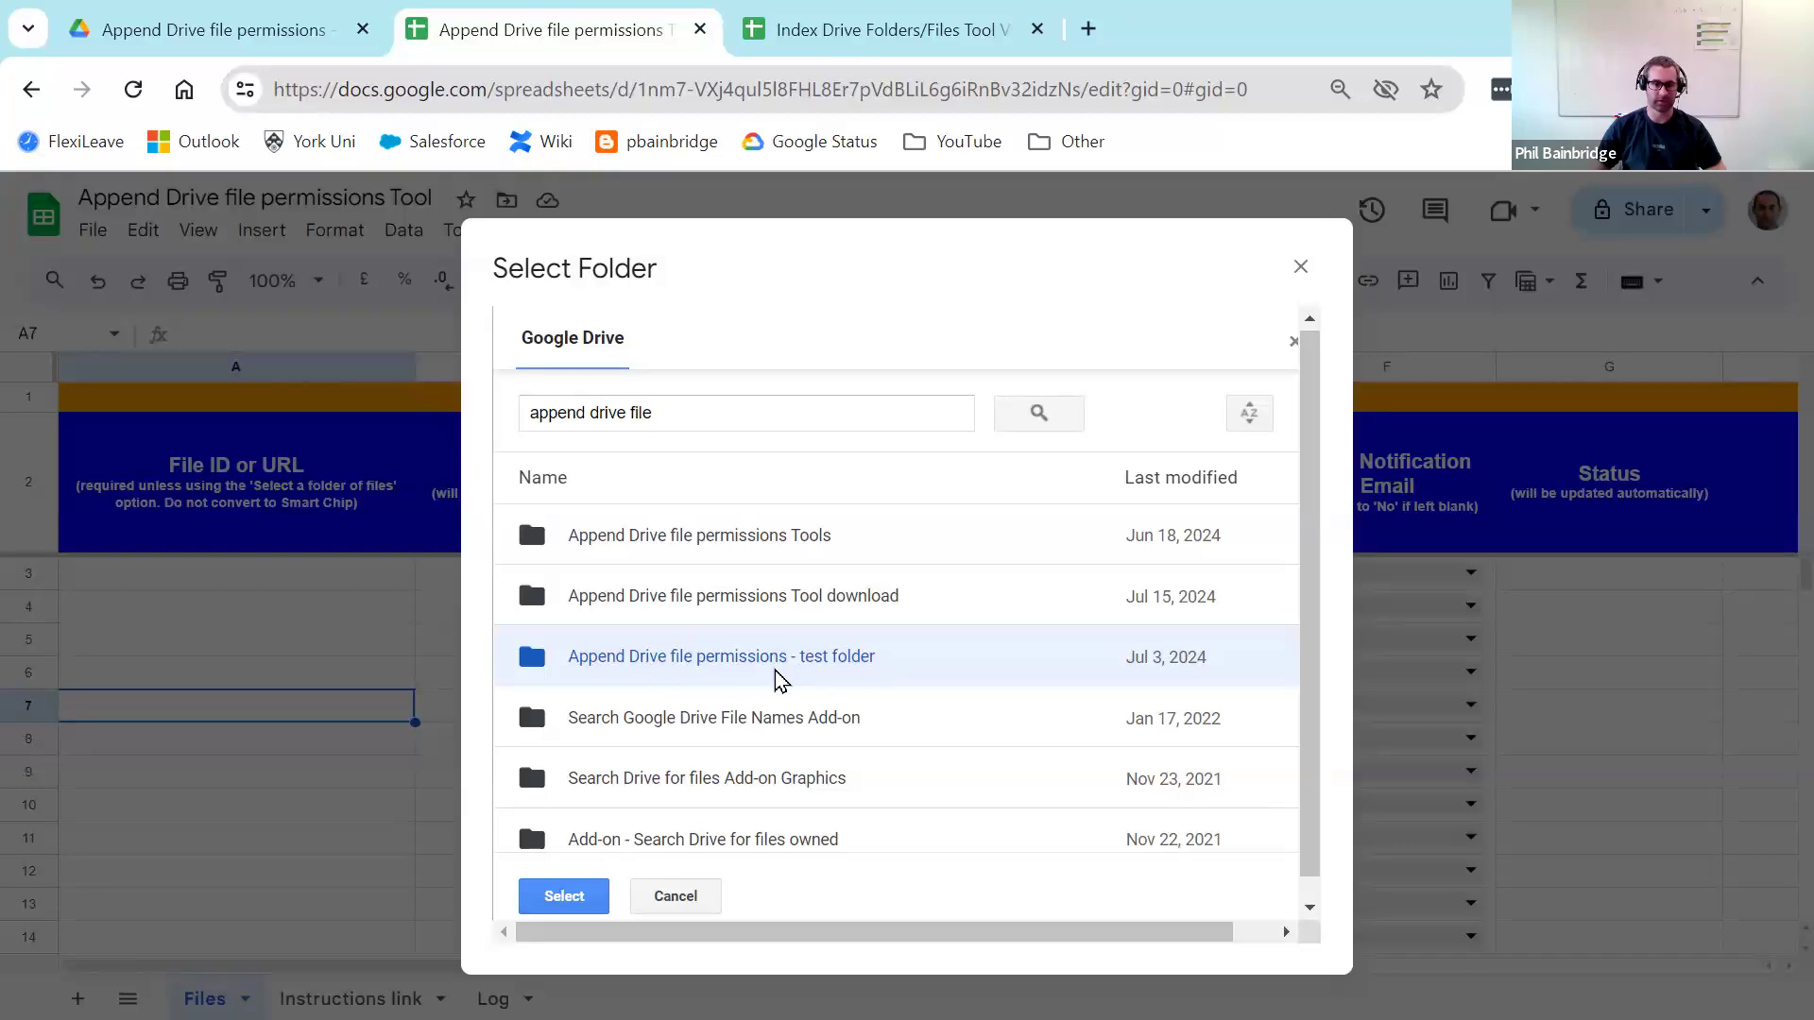
left_click(567, 898)
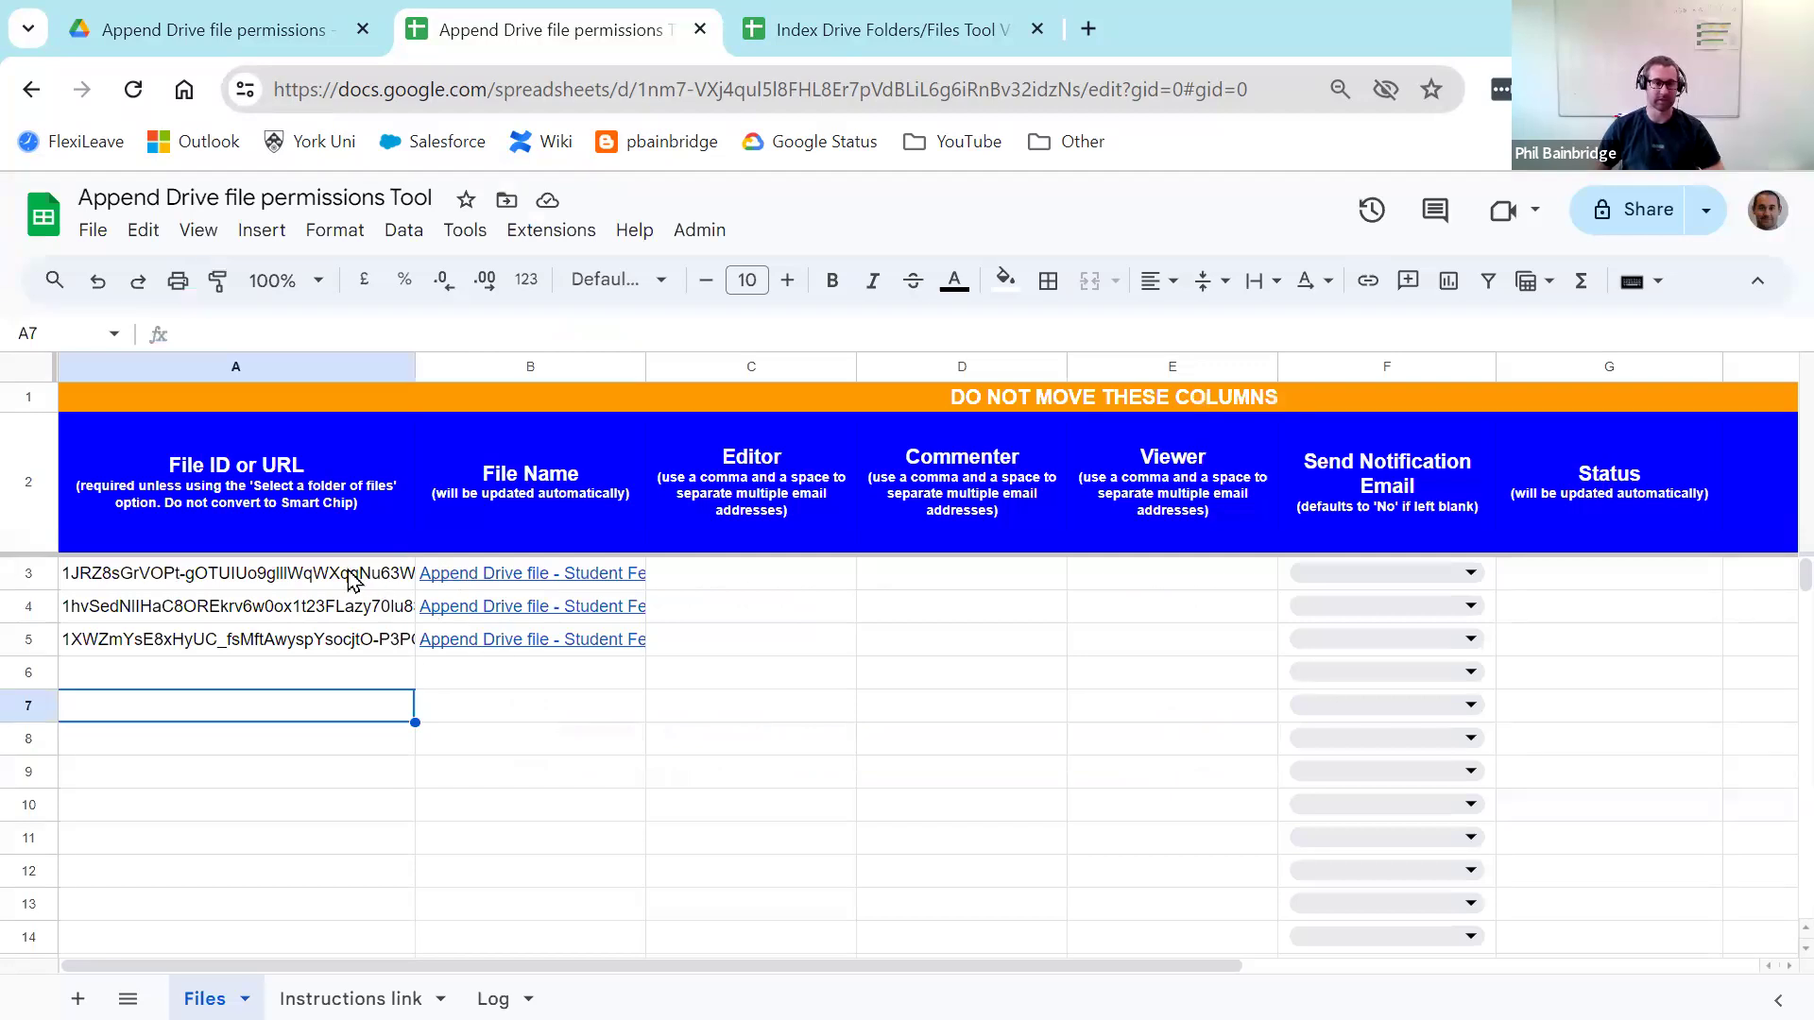
Step: Check the listed file ID in A3 and linked file name in B3
left_click(332, 577)
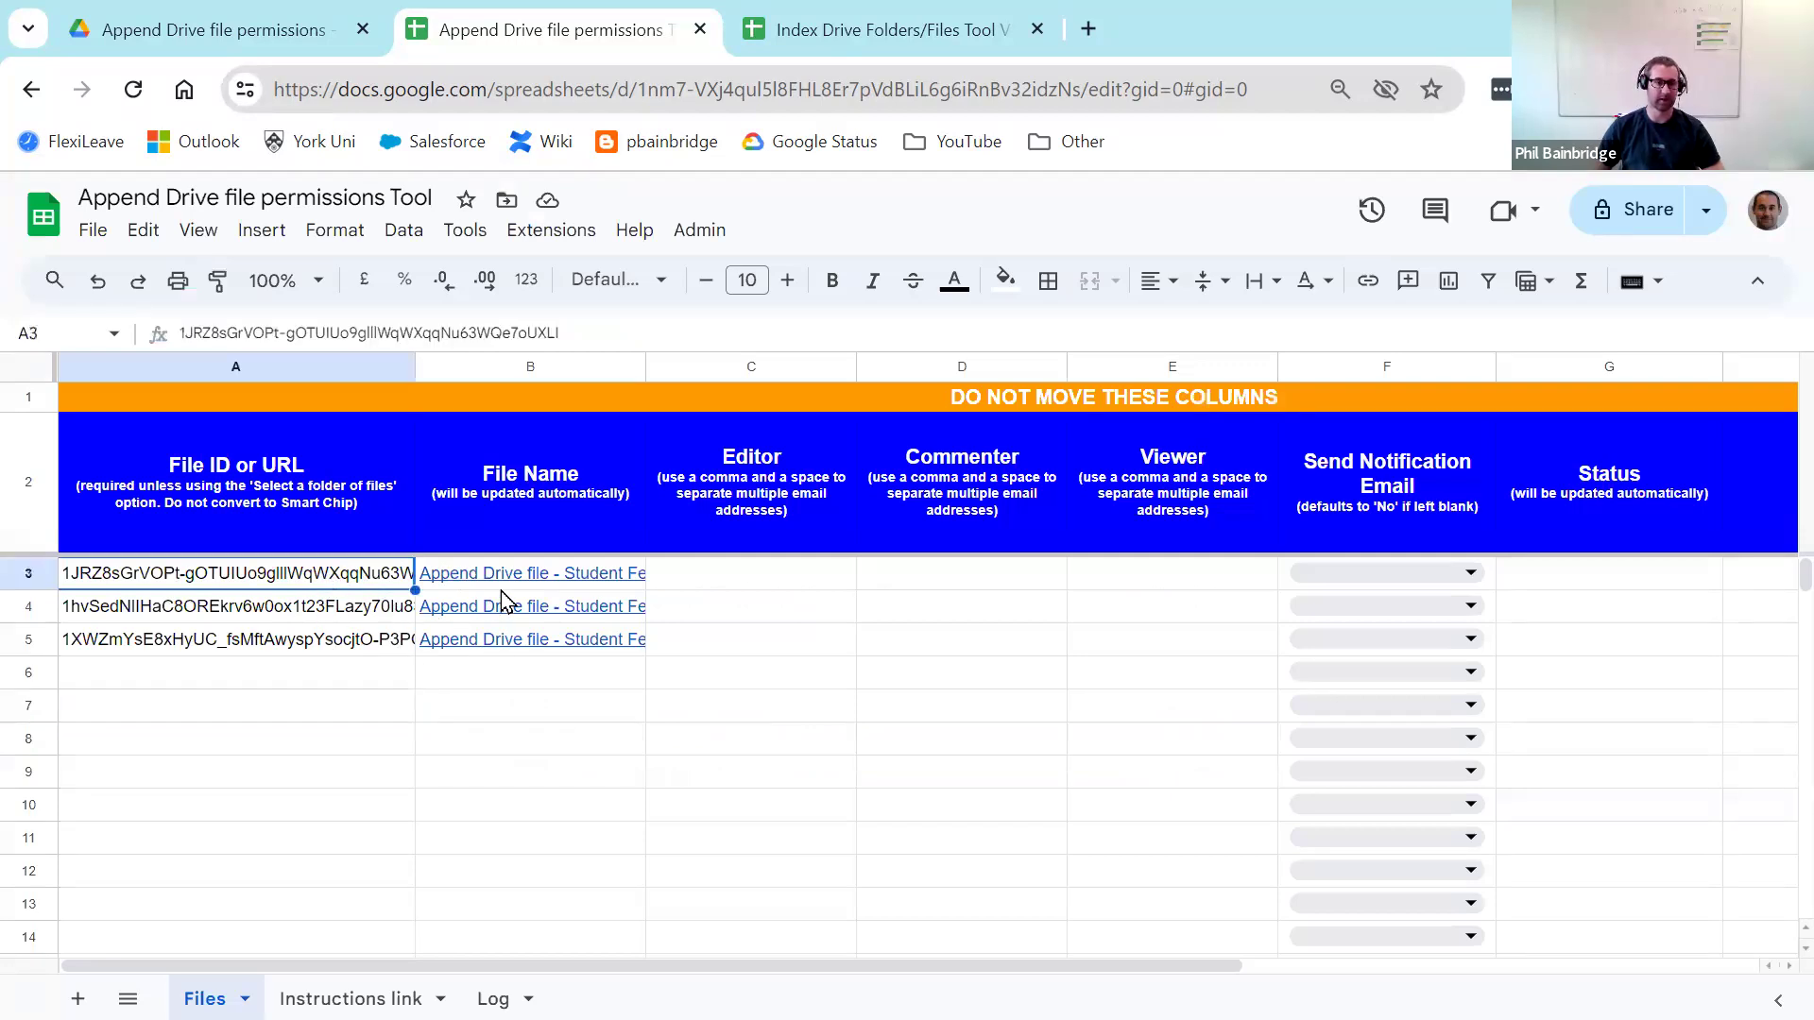
left_click(530, 576)
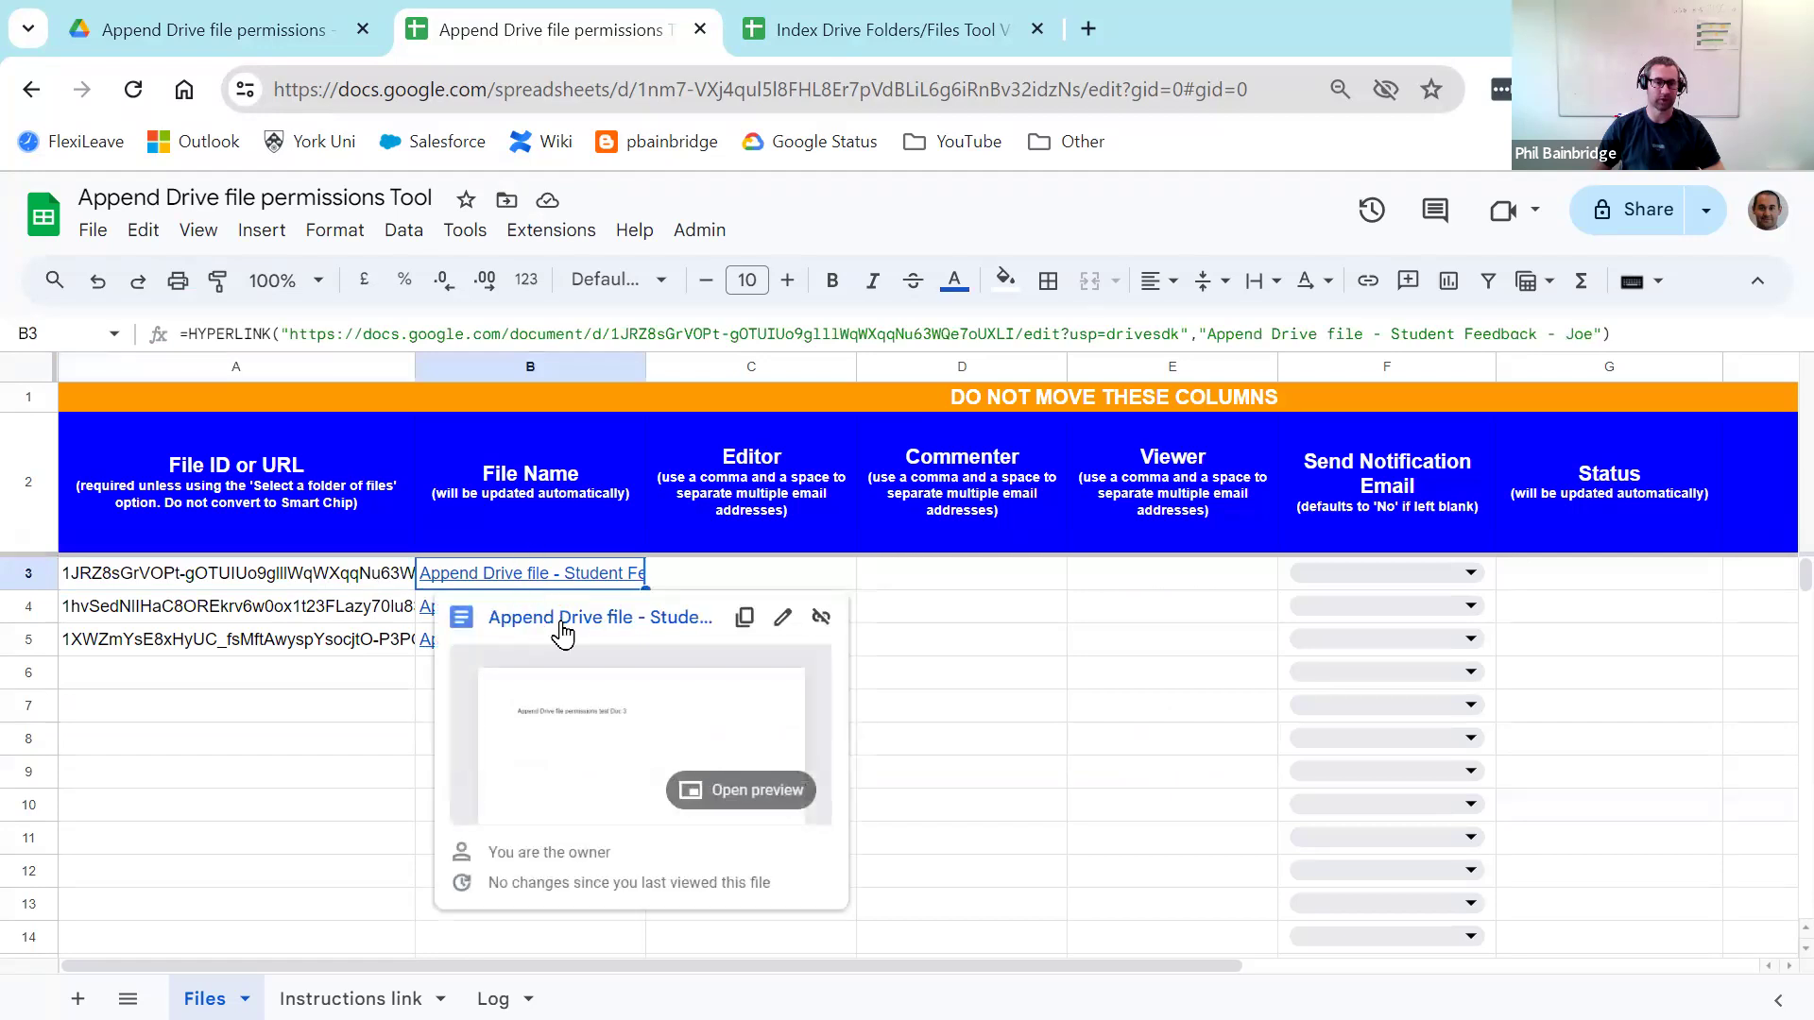
left_click(342, 760)
mouse_move(514, 610)
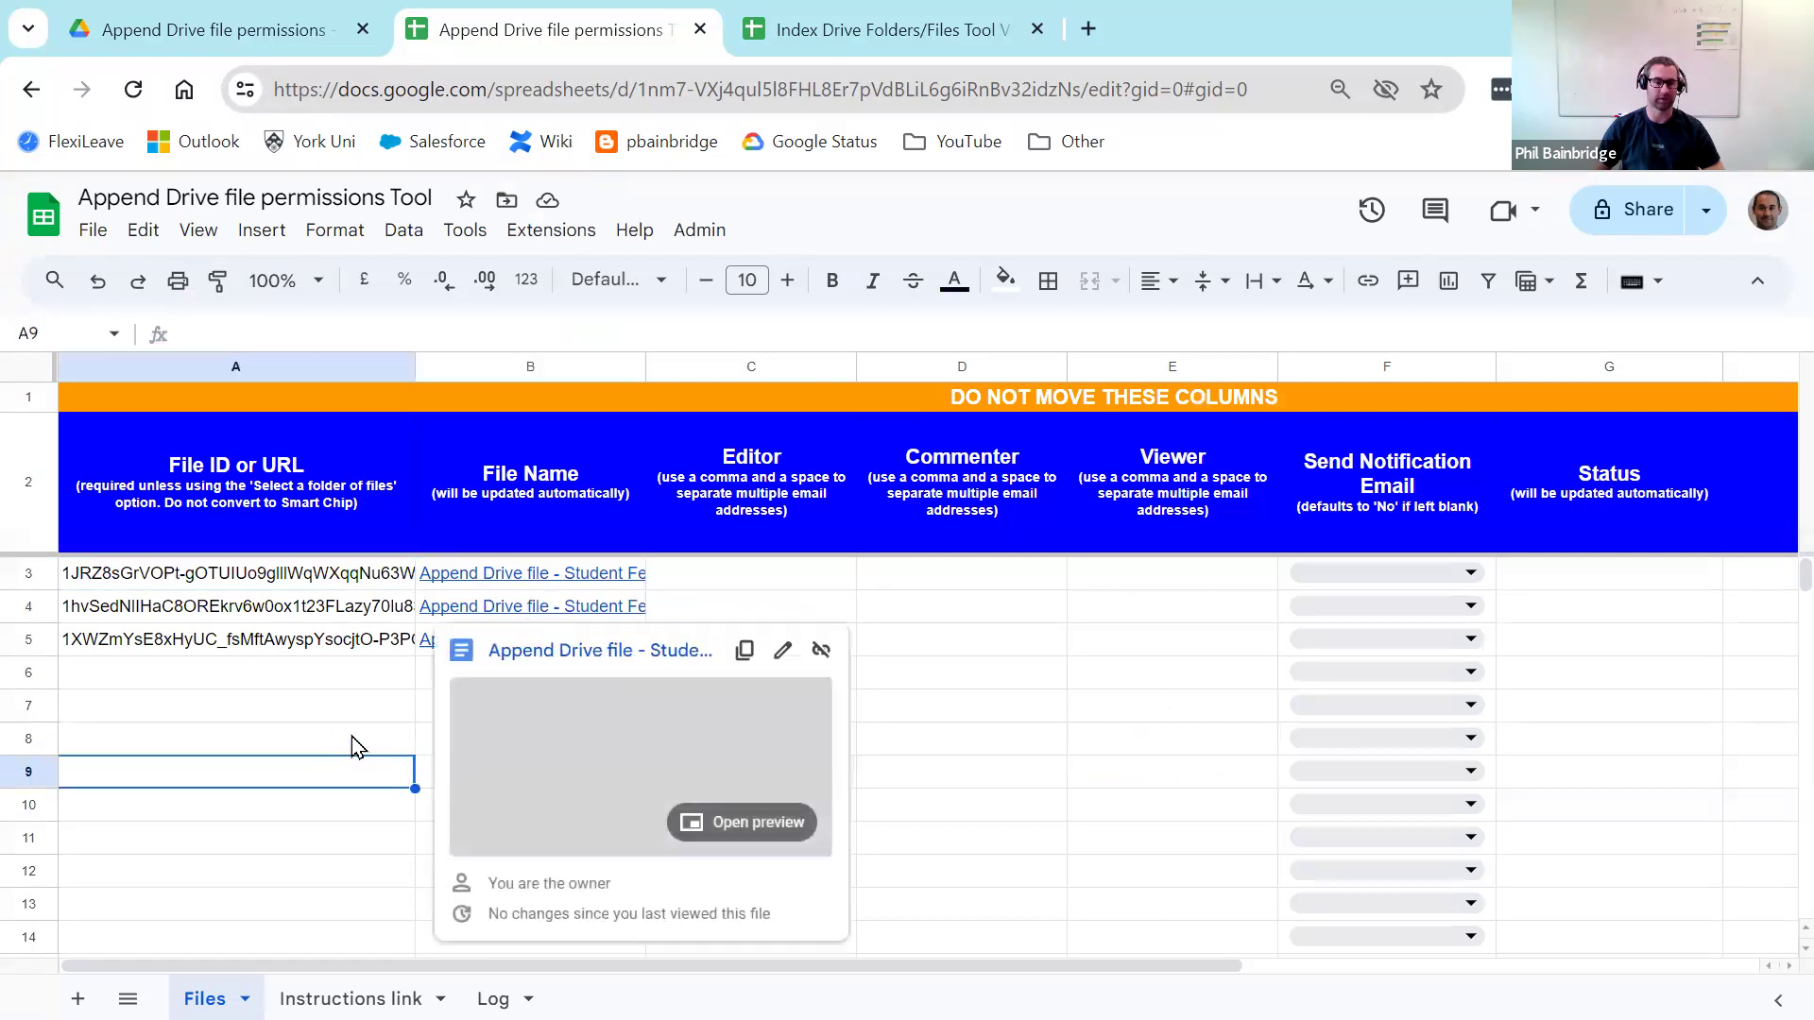
left_click(324, 686)
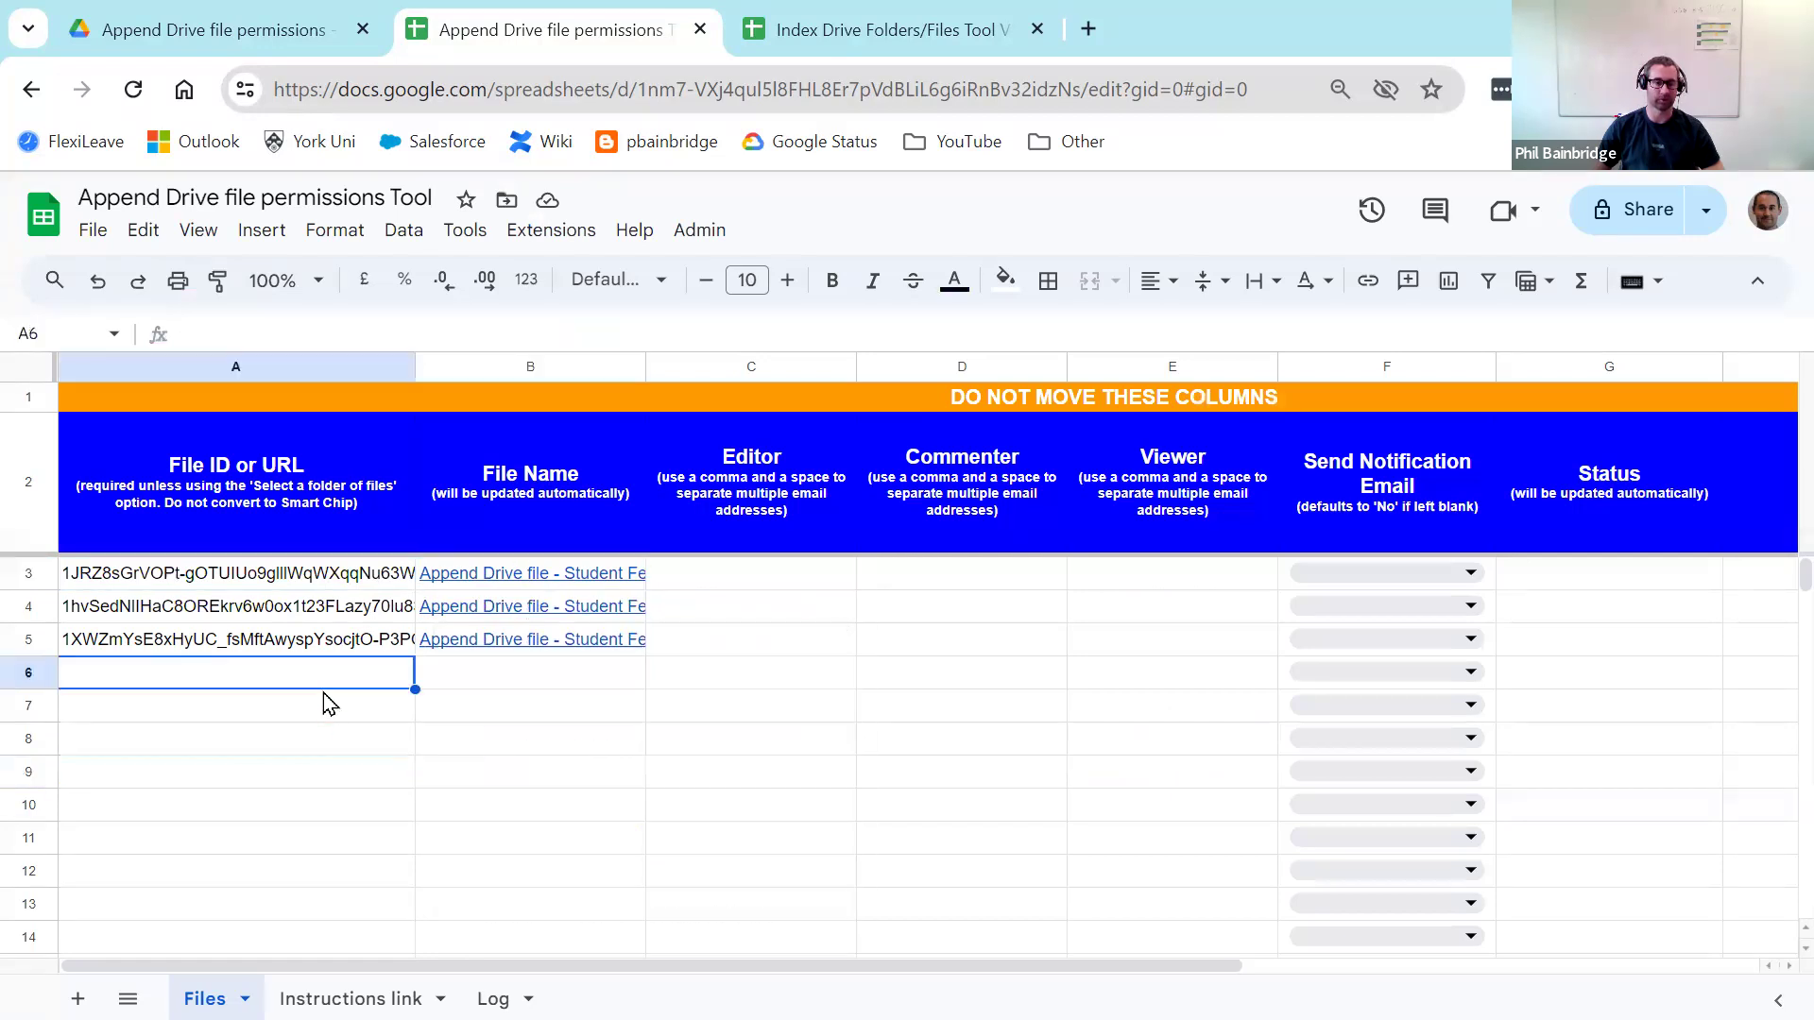
Step: Enter an editor e-mail address in C3 for the first file
left_click(749, 501)
left_click(1021, 501)
left_click(1164, 496)
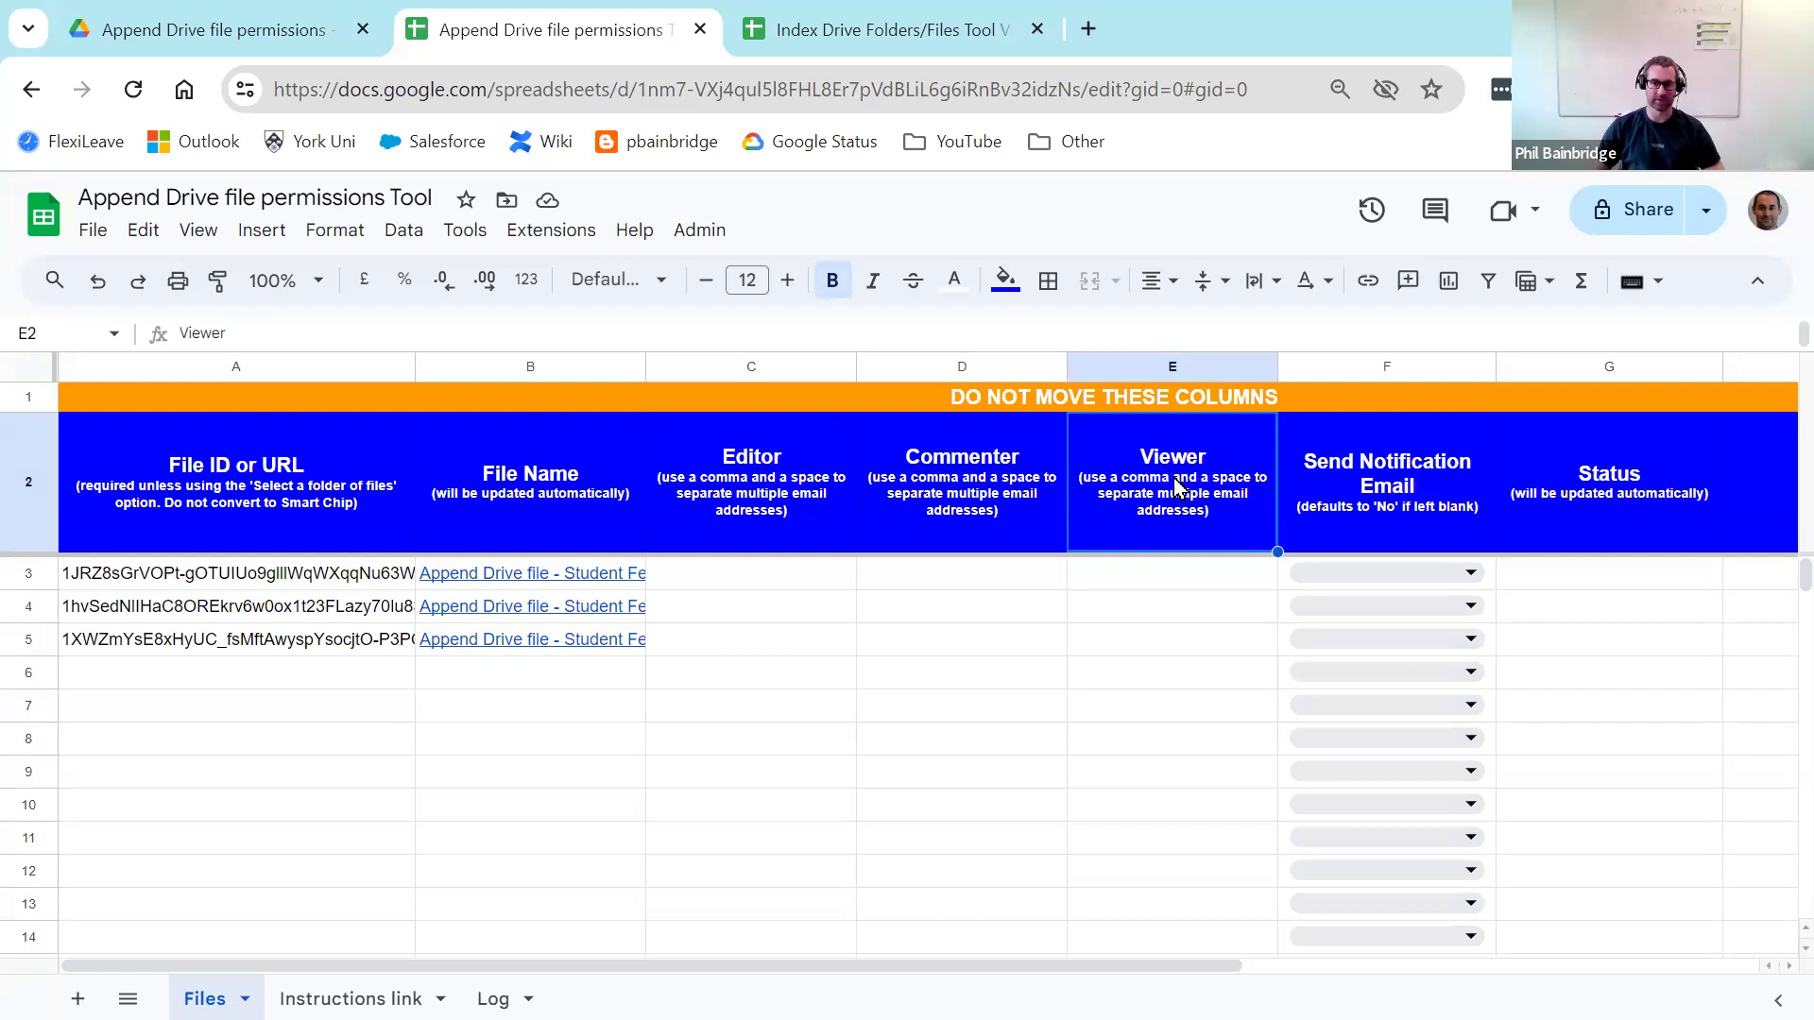
left_click(783, 585)
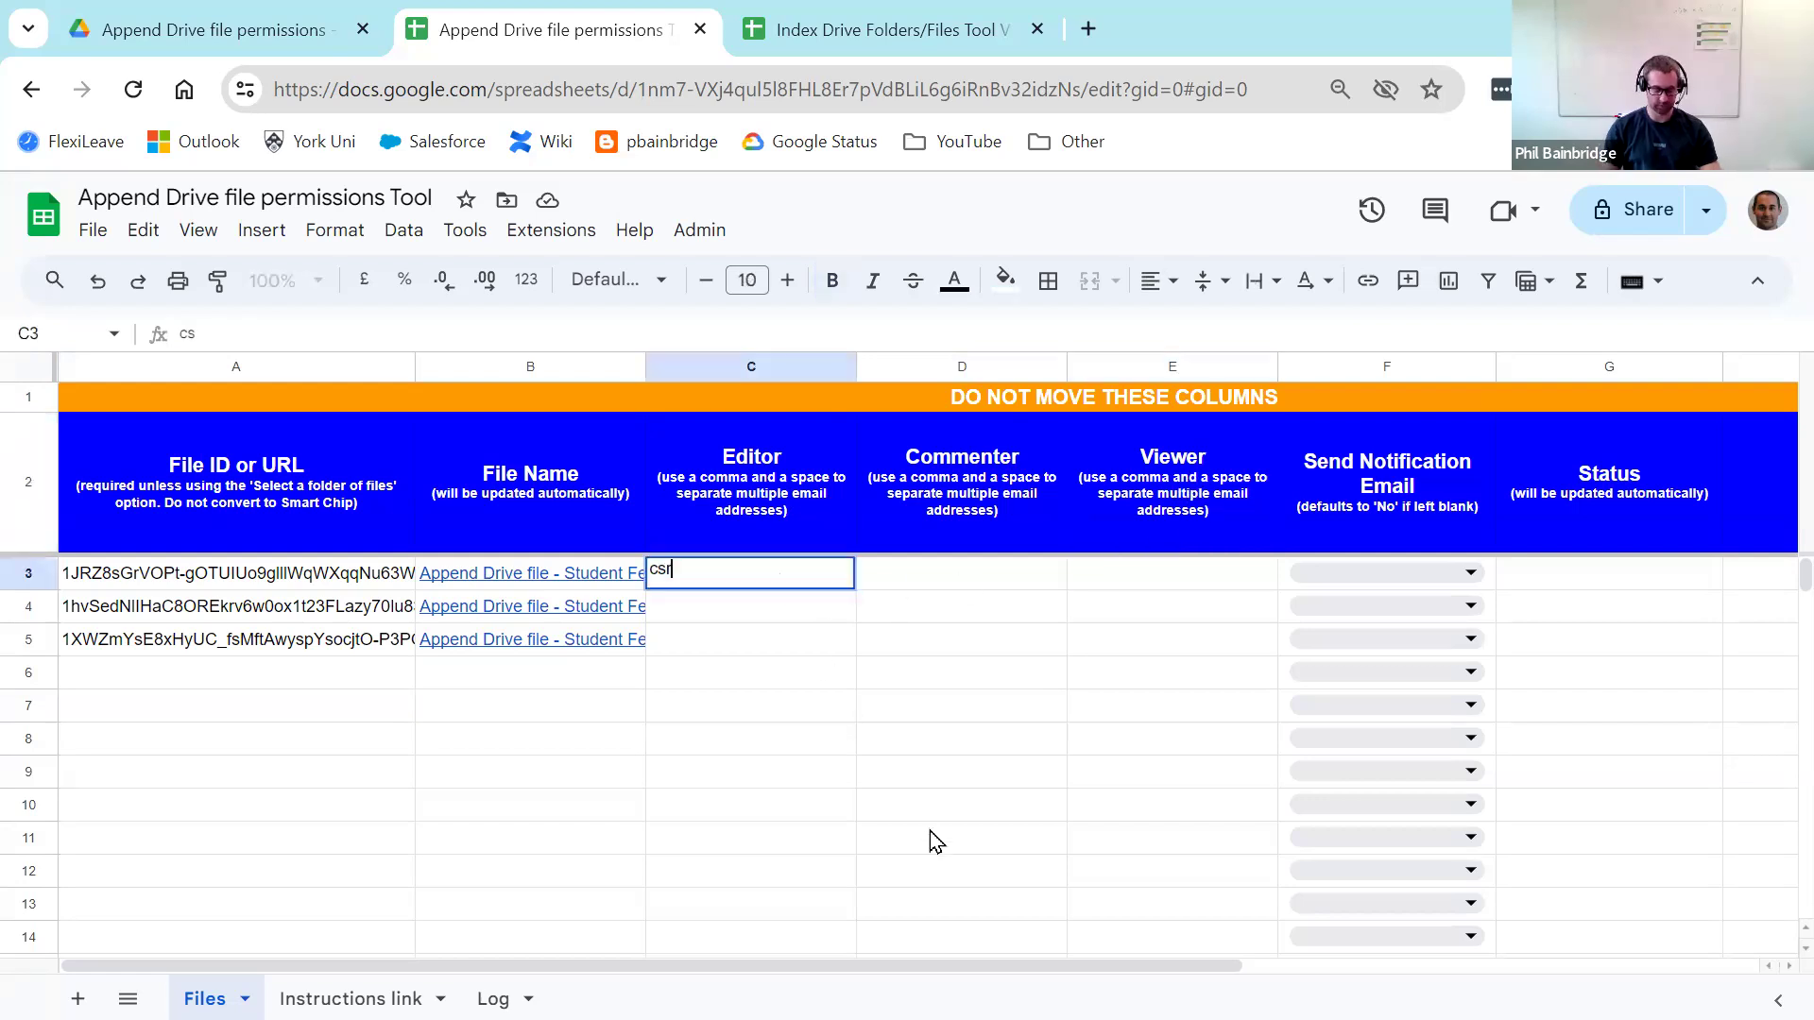
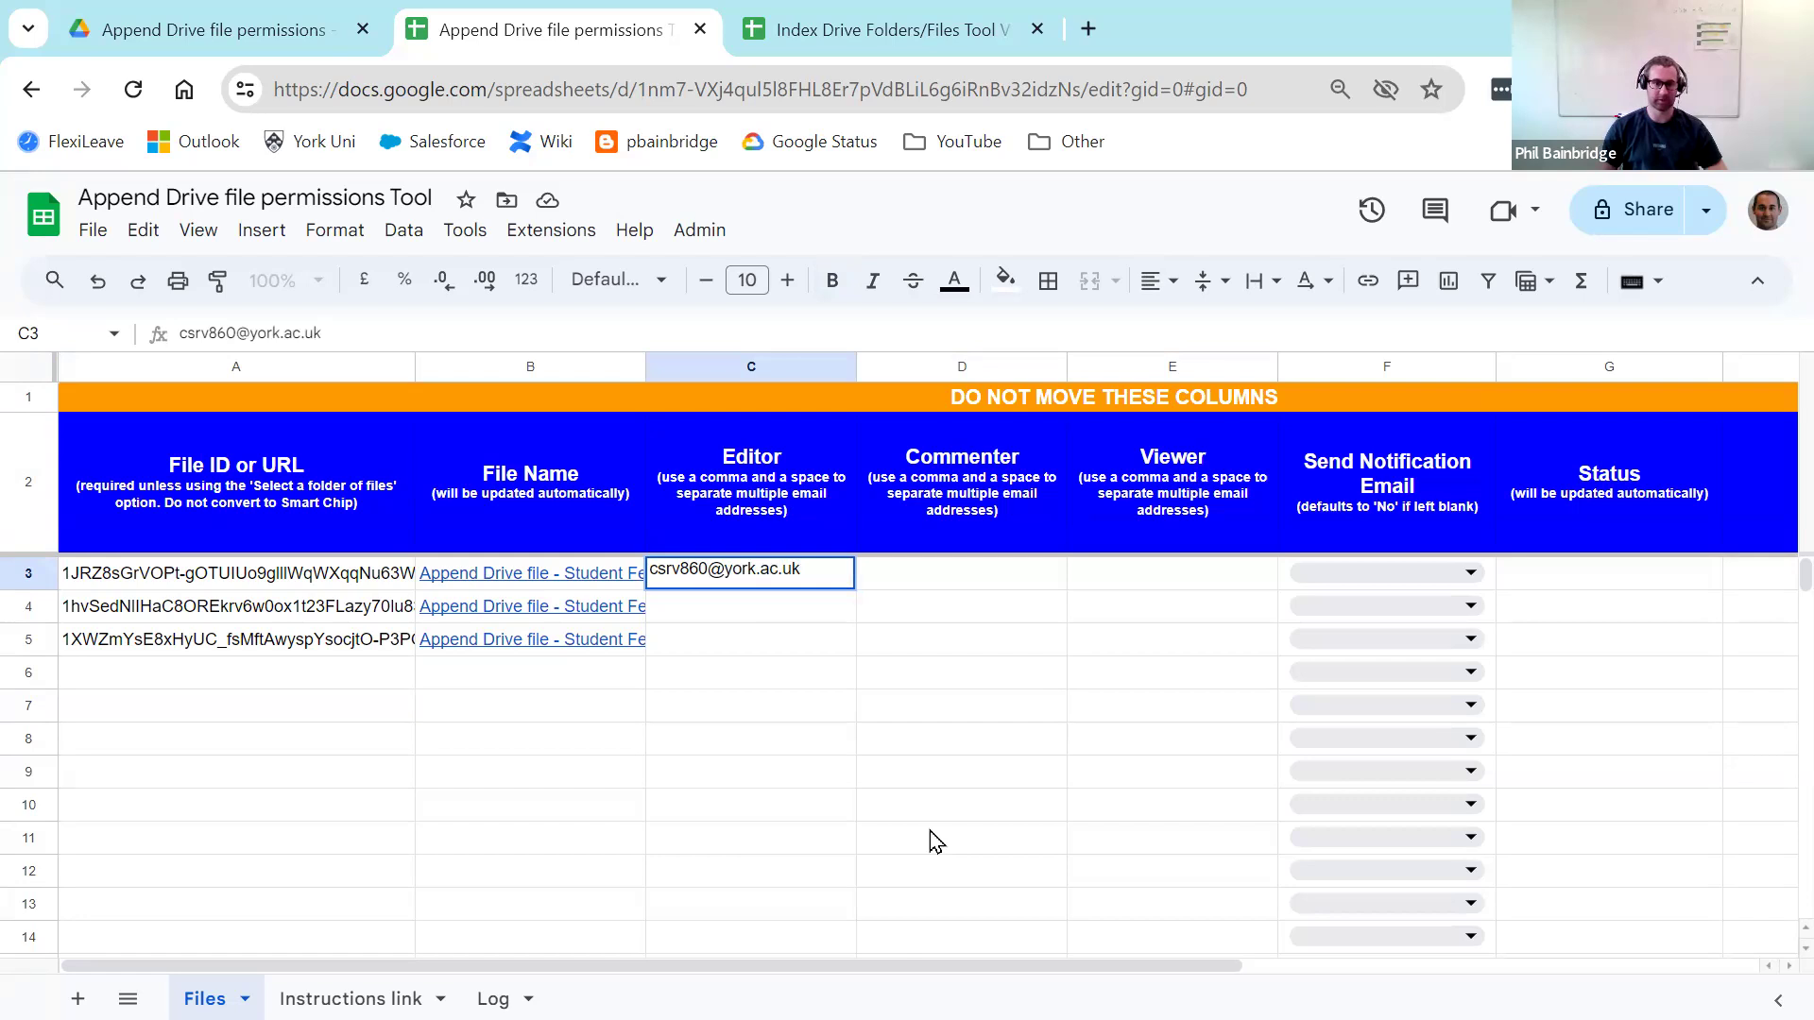
key("Return")
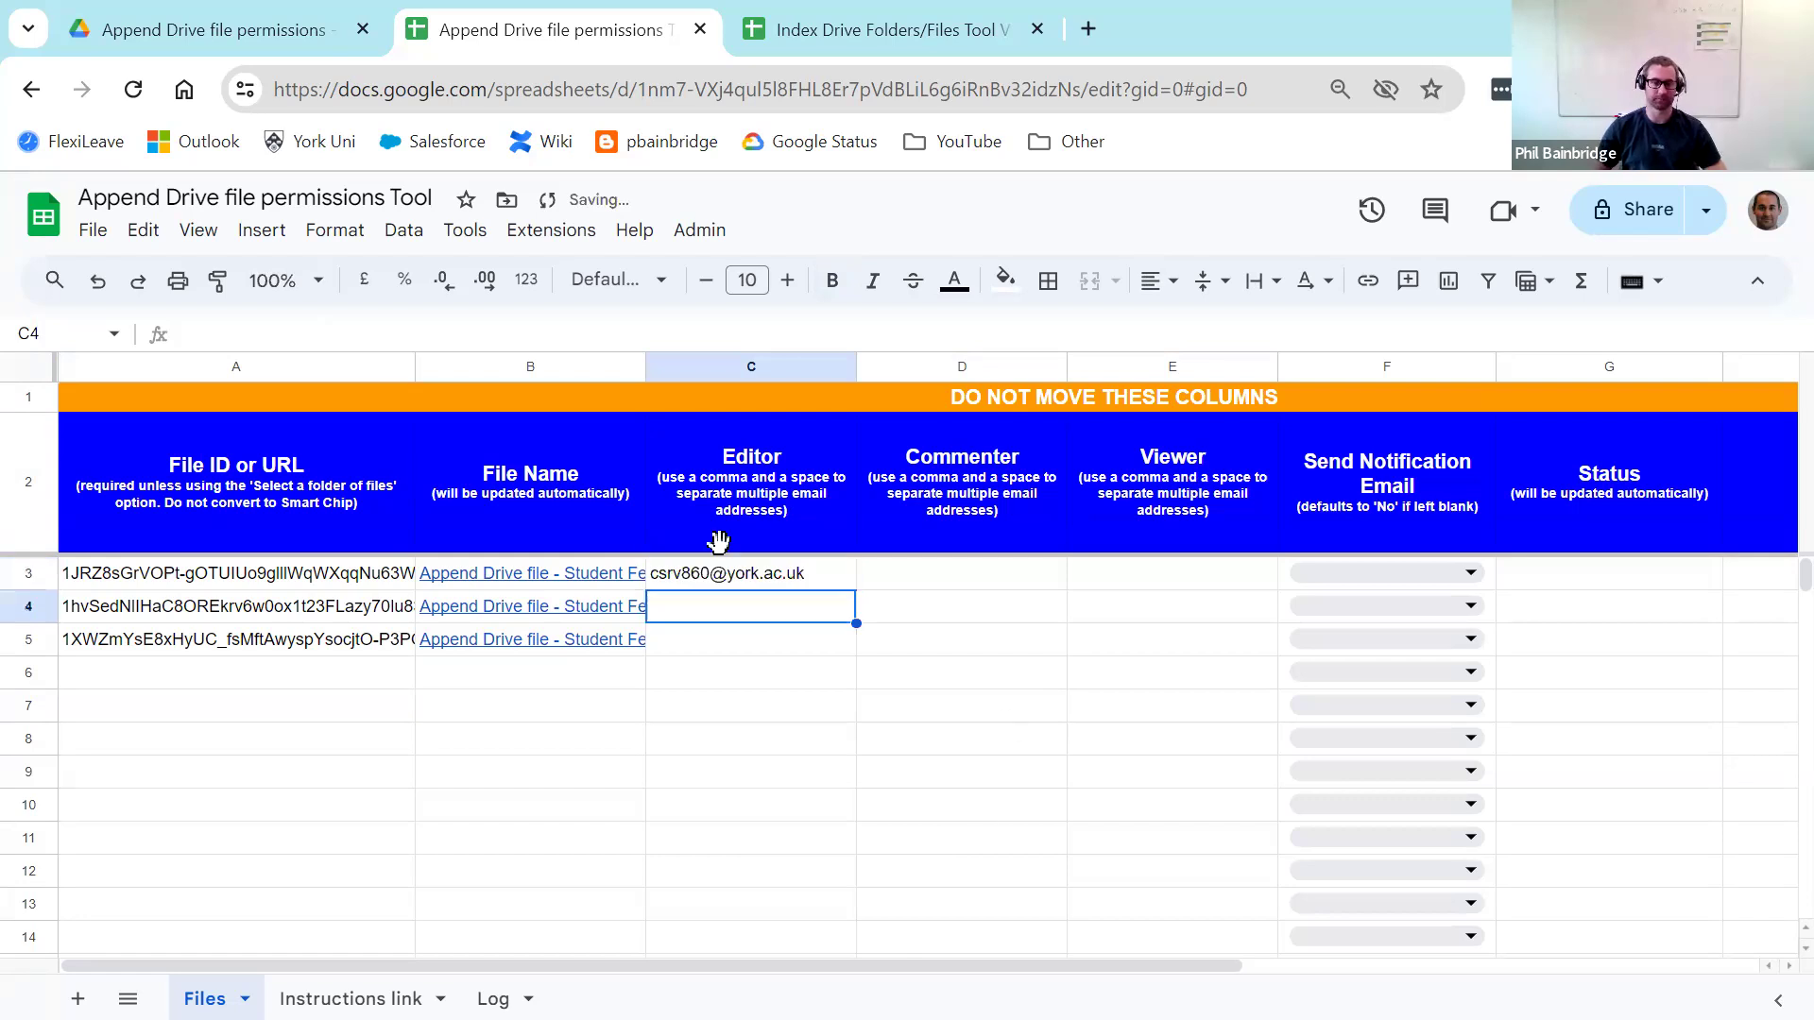
left_click(793, 707)
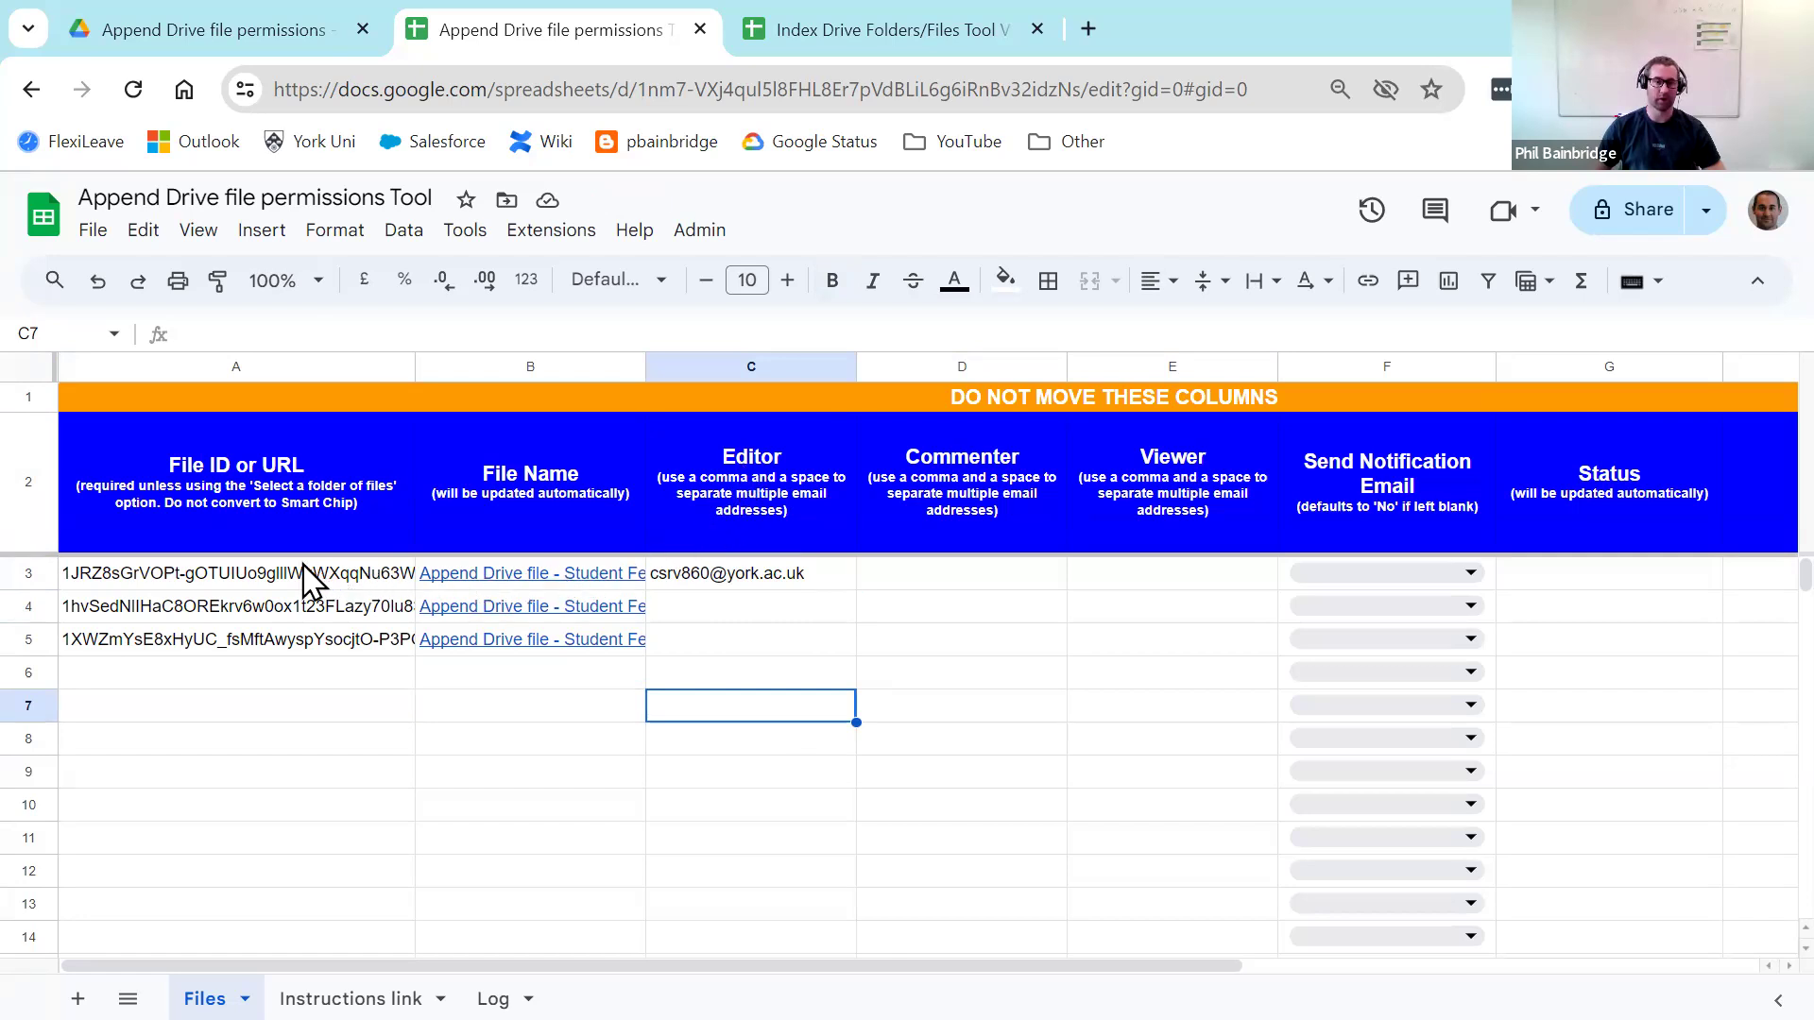
Step: Enter a commenter e-mail address in D4 for the second file
left_click(940, 615)
left_click(1042, 783)
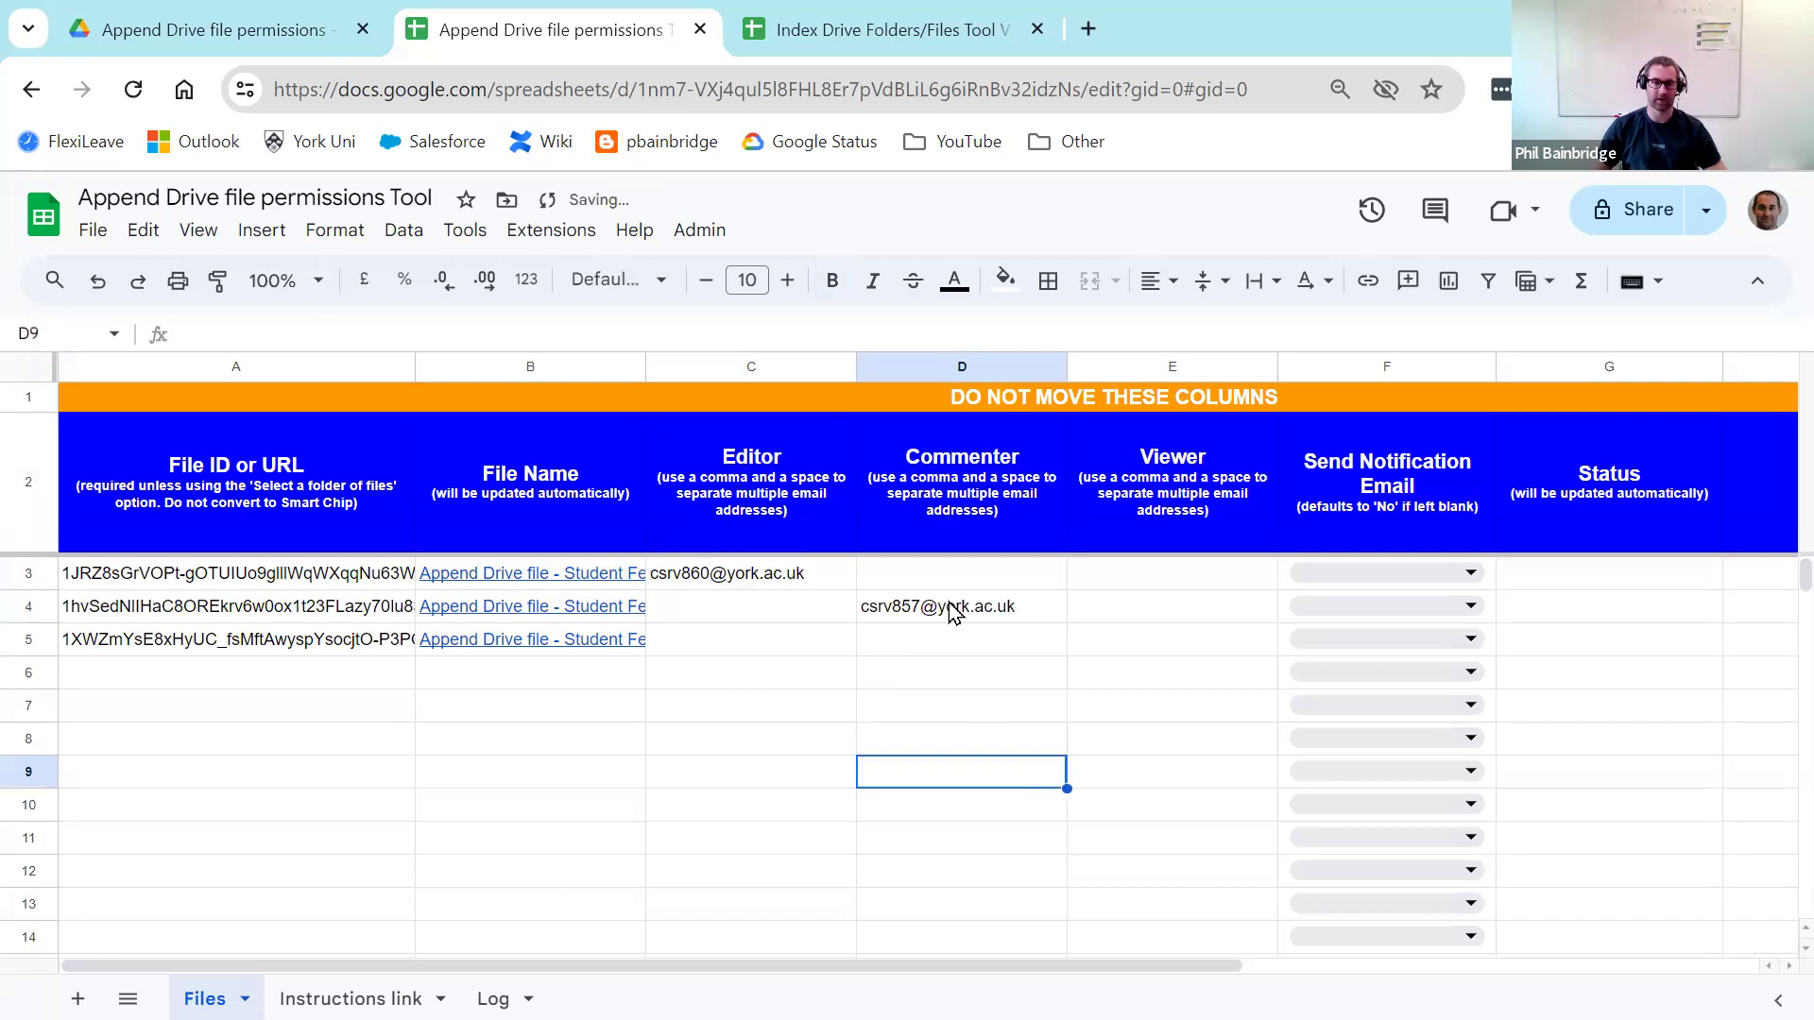
left_click(685, 738)
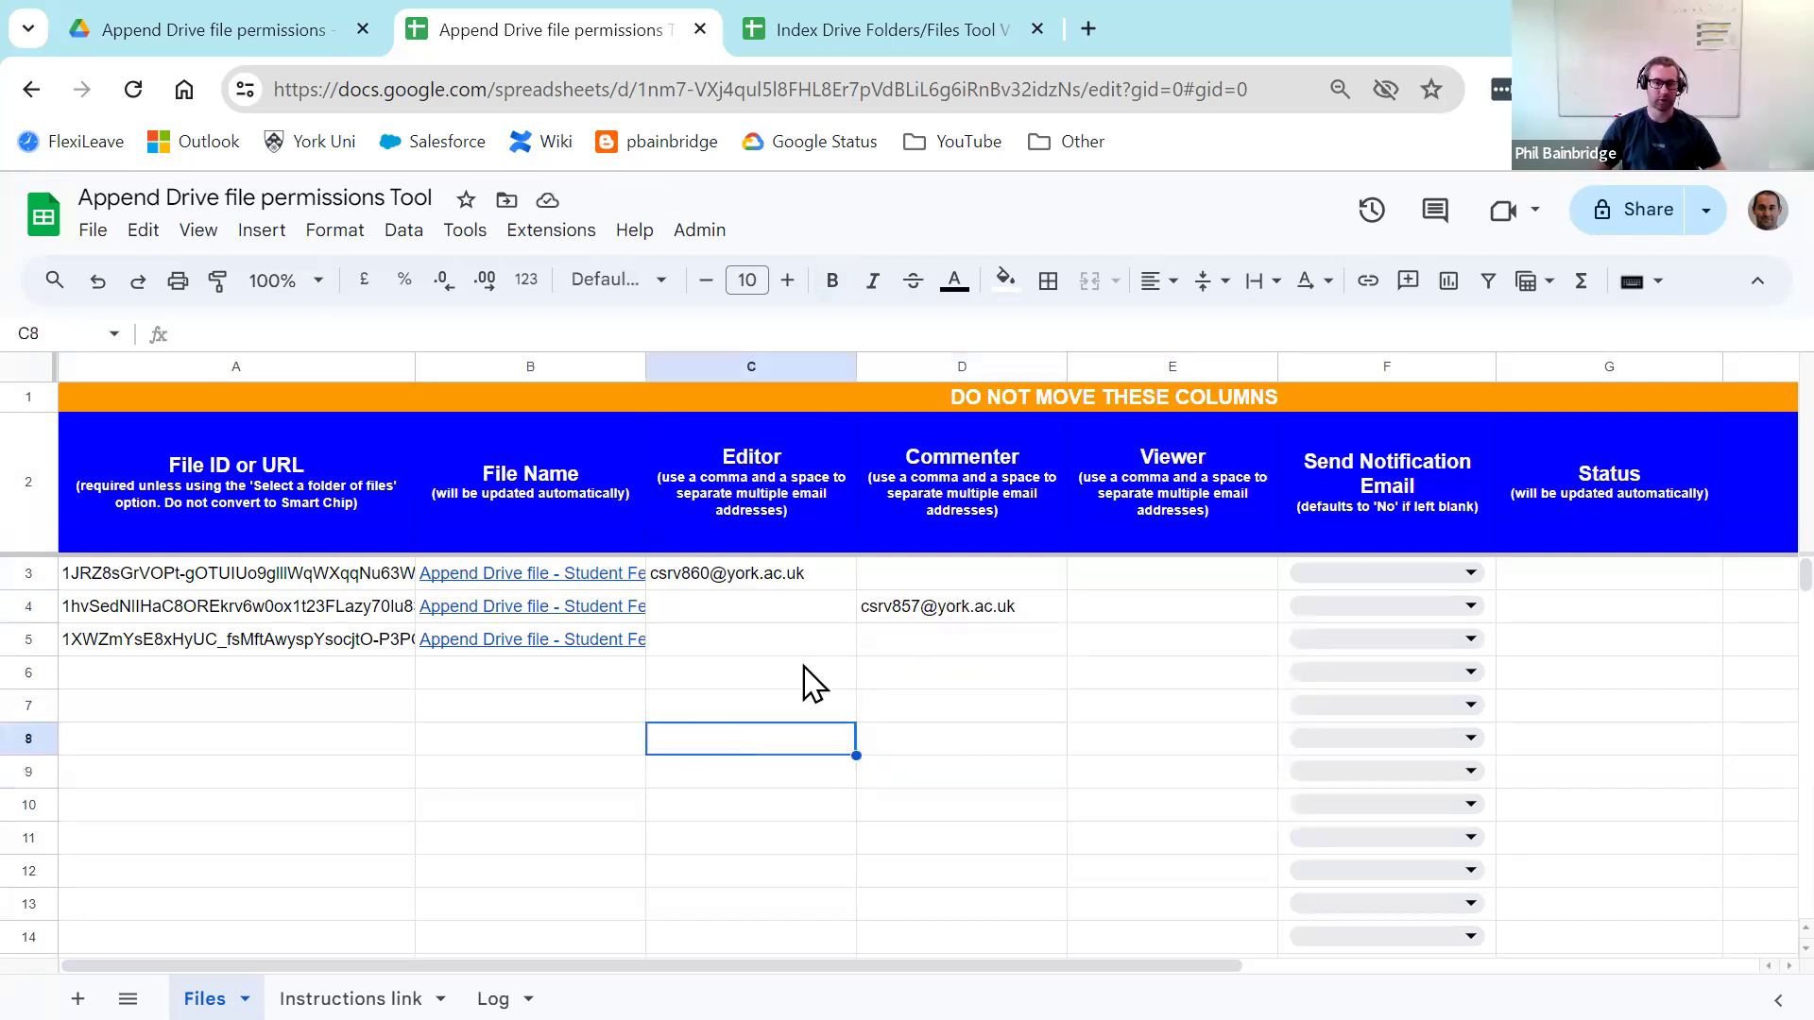
Step: Enter two comma-separated editor e-mail addresses in C5 for the third file
left_click(780, 645)
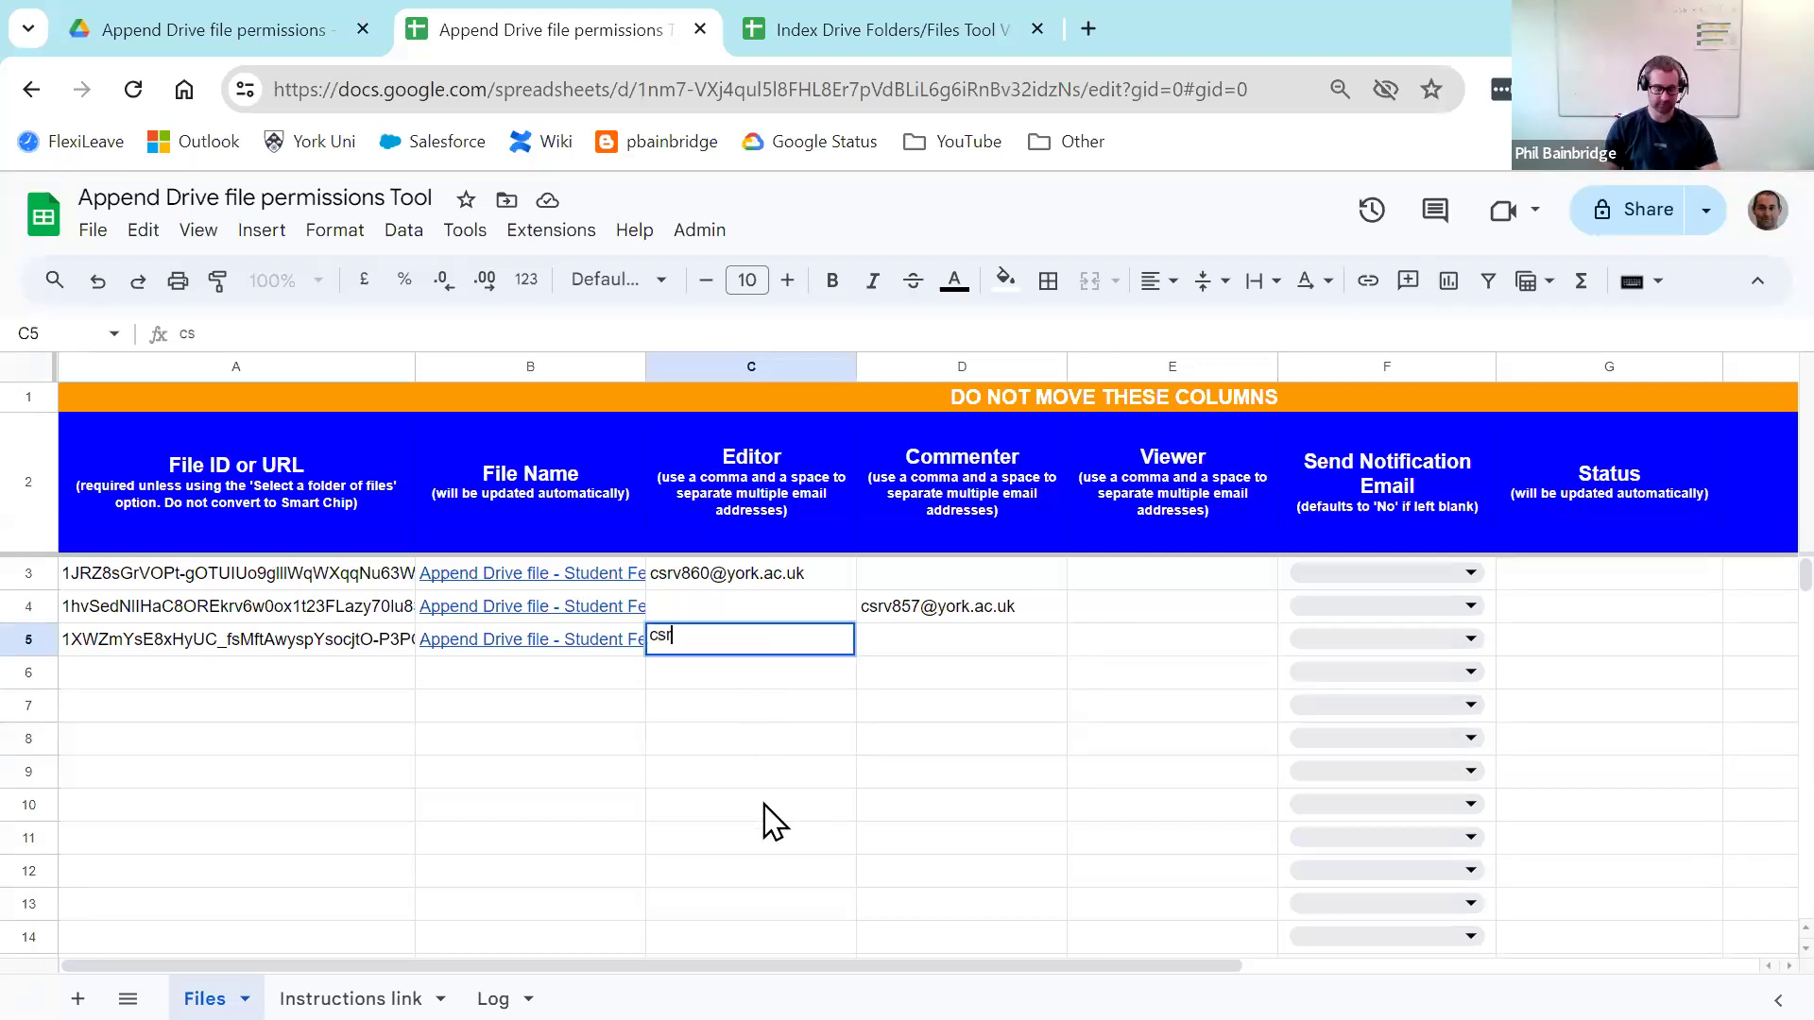
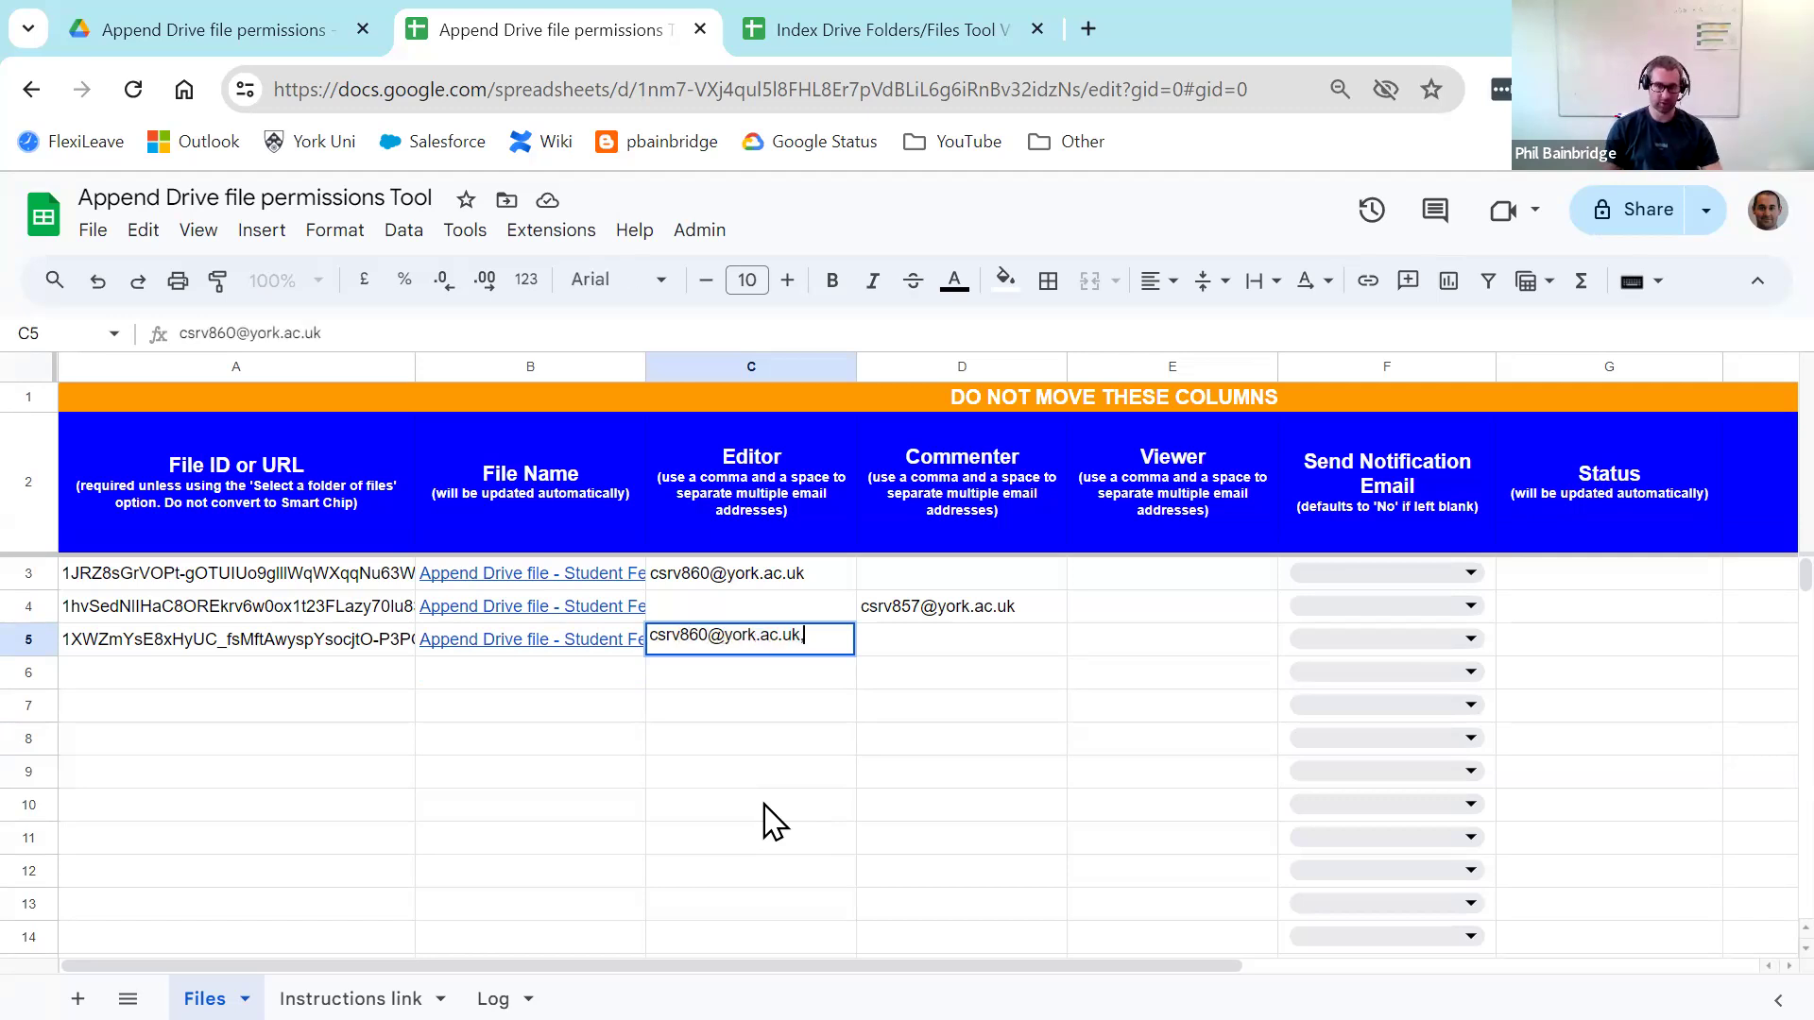
key("Return")
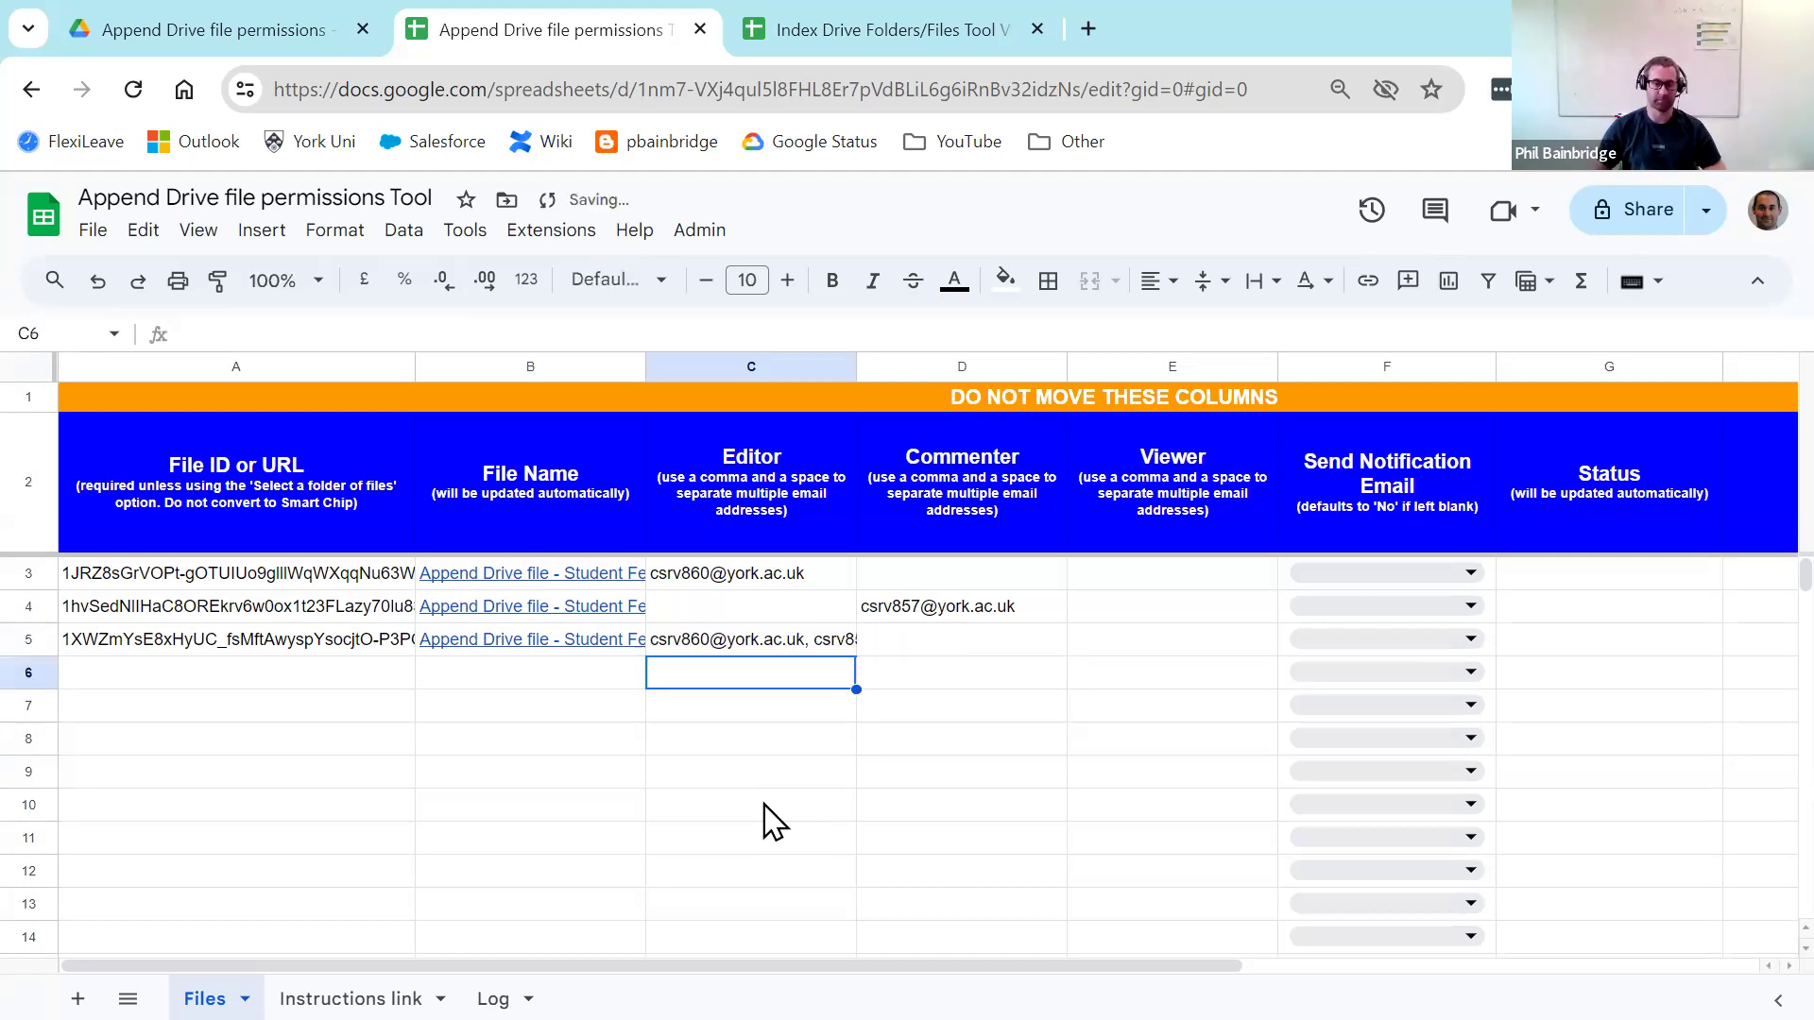
left_click(764, 805)
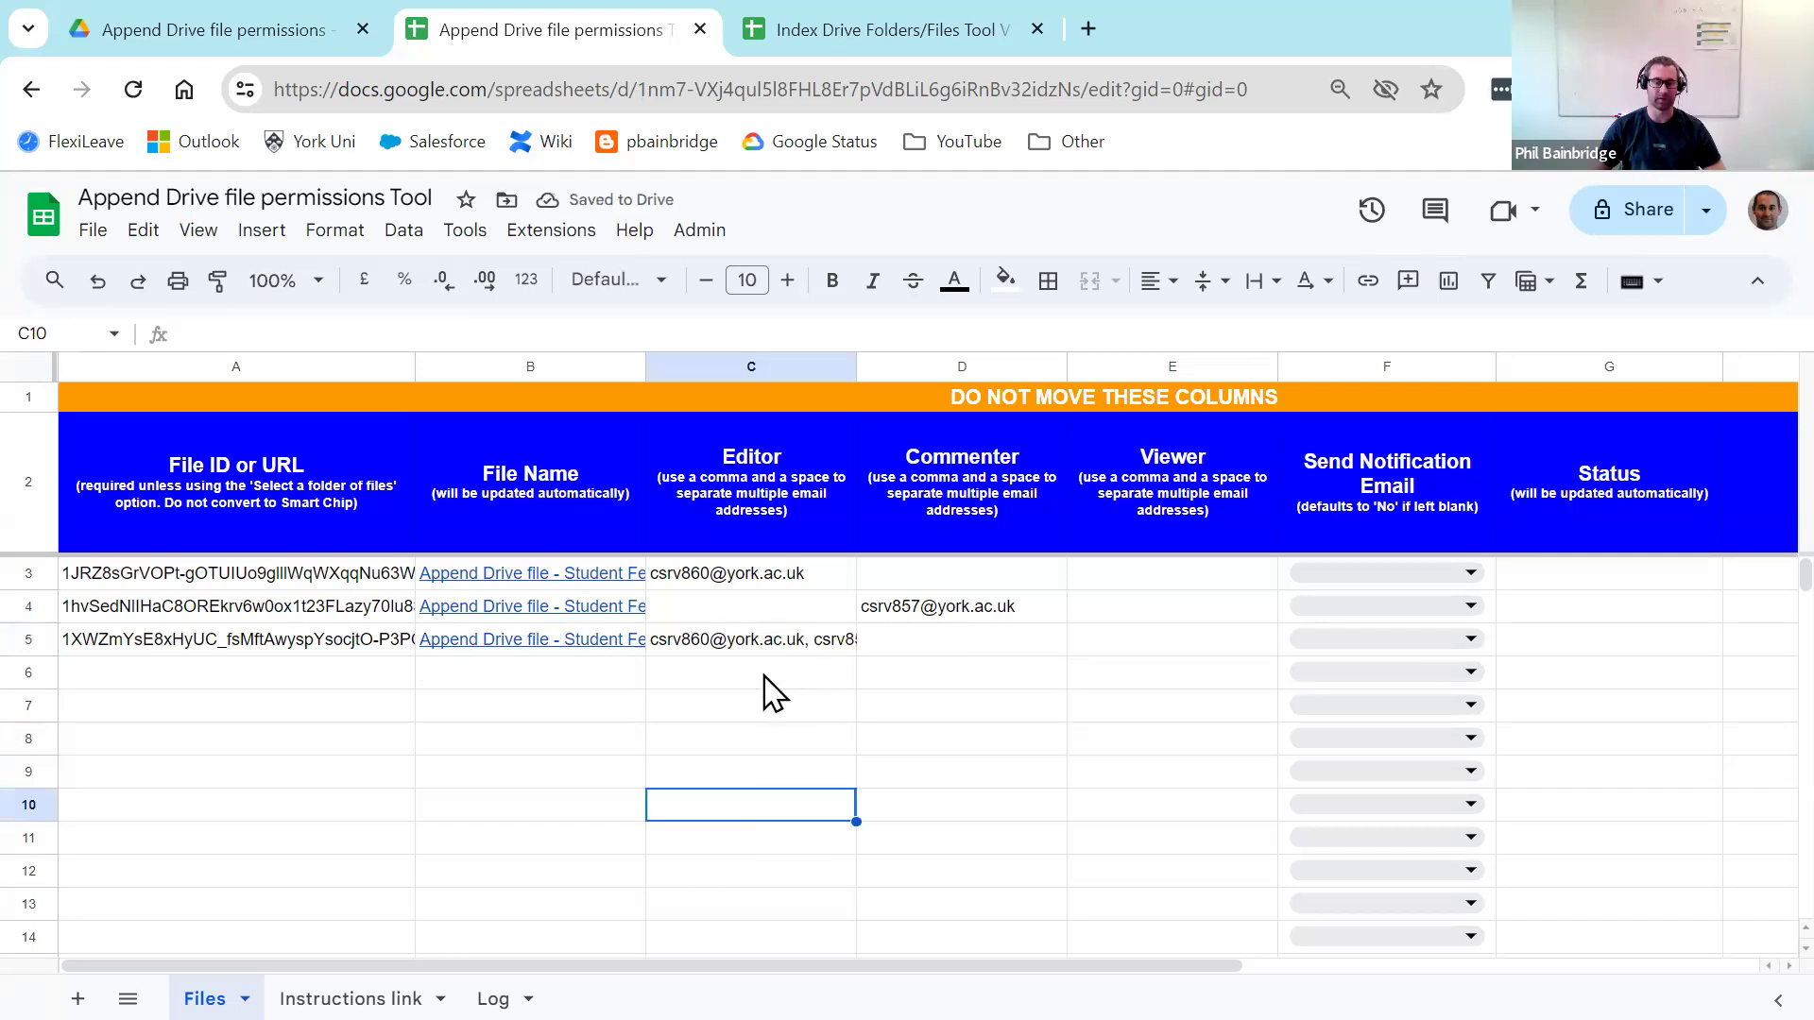
Step: Set Send Notification Email to Yes in F4 for the second file
left_click_drag(926, 965, 1144, 965)
left_click(1058, 475)
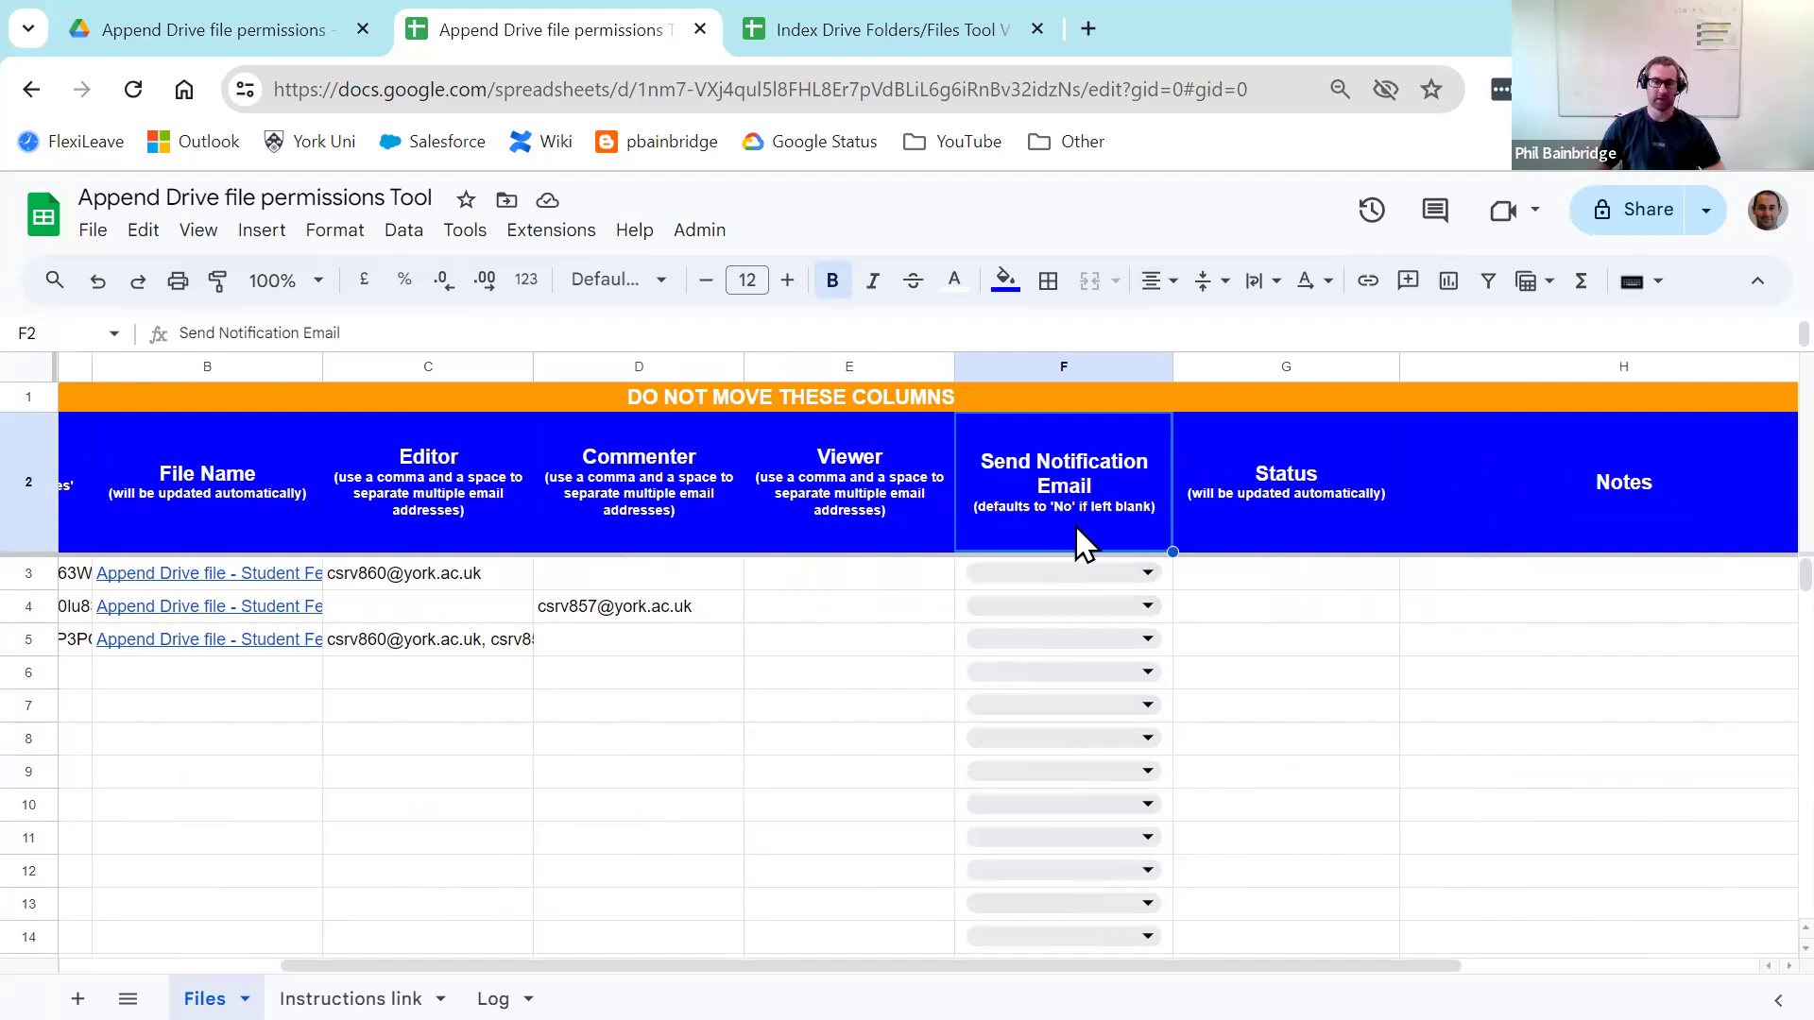
left_click(1148, 607)
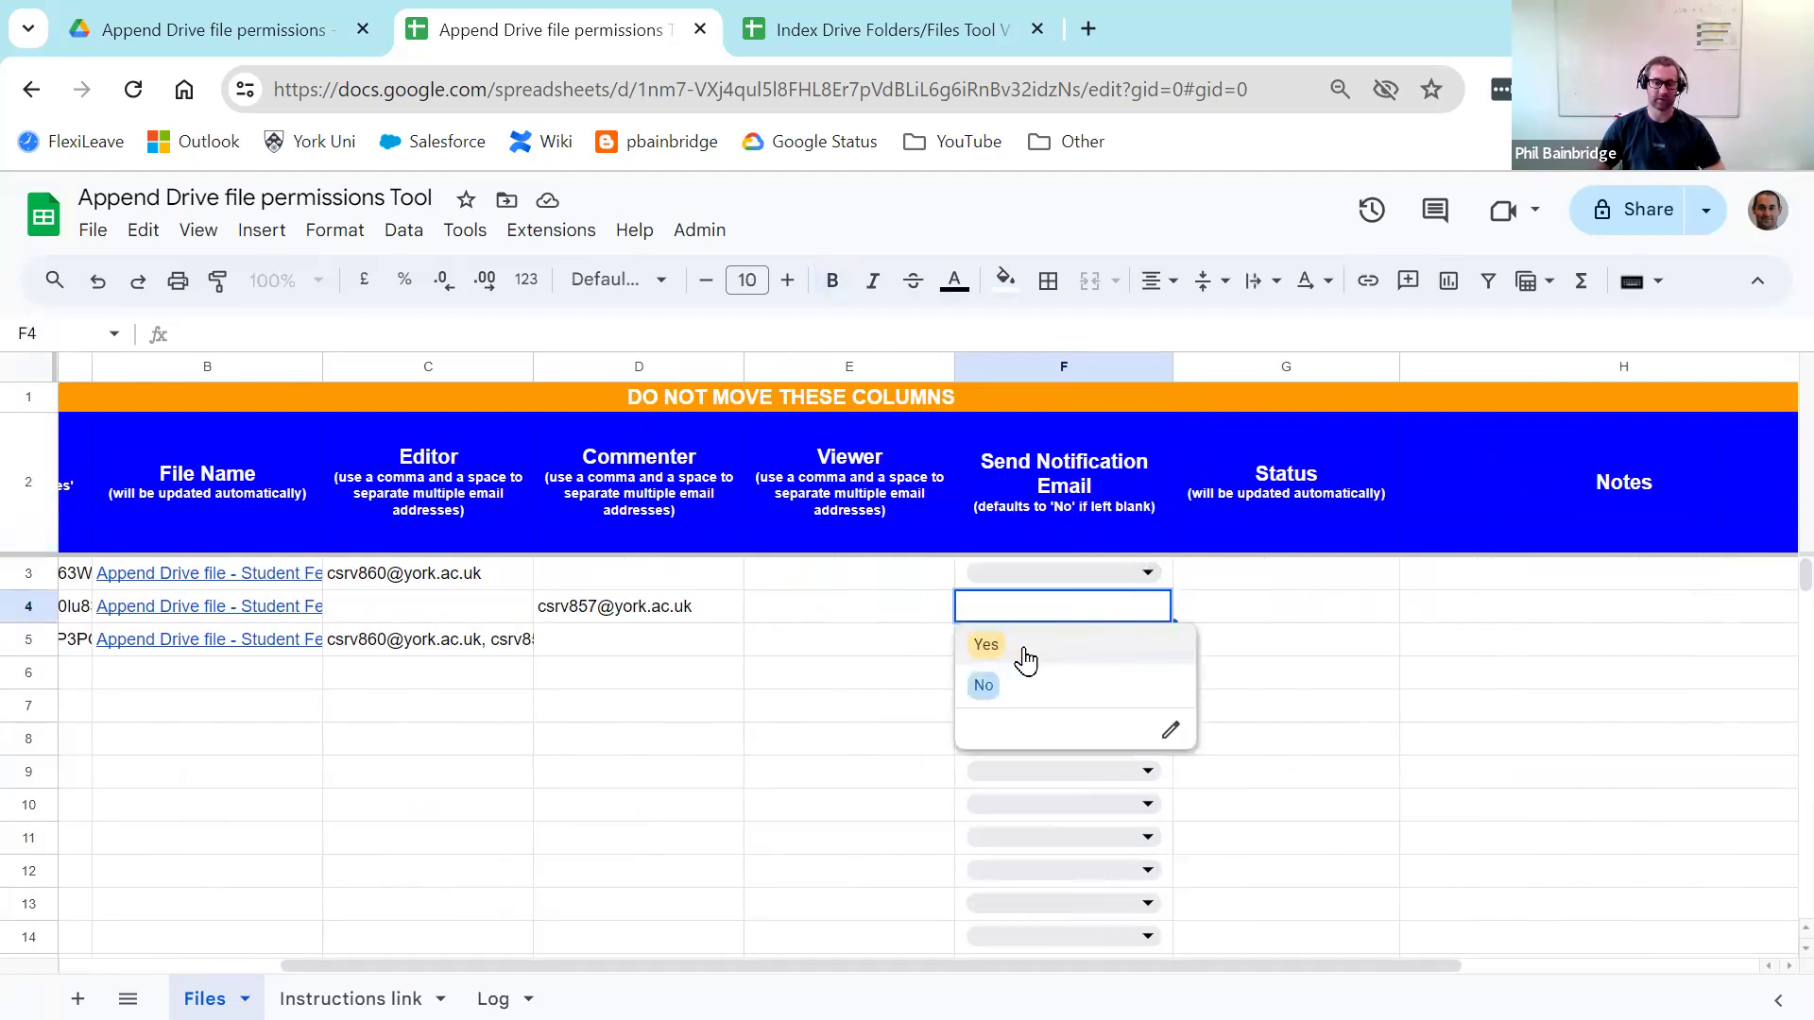
left_click(987, 645)
left_click(854, 686)
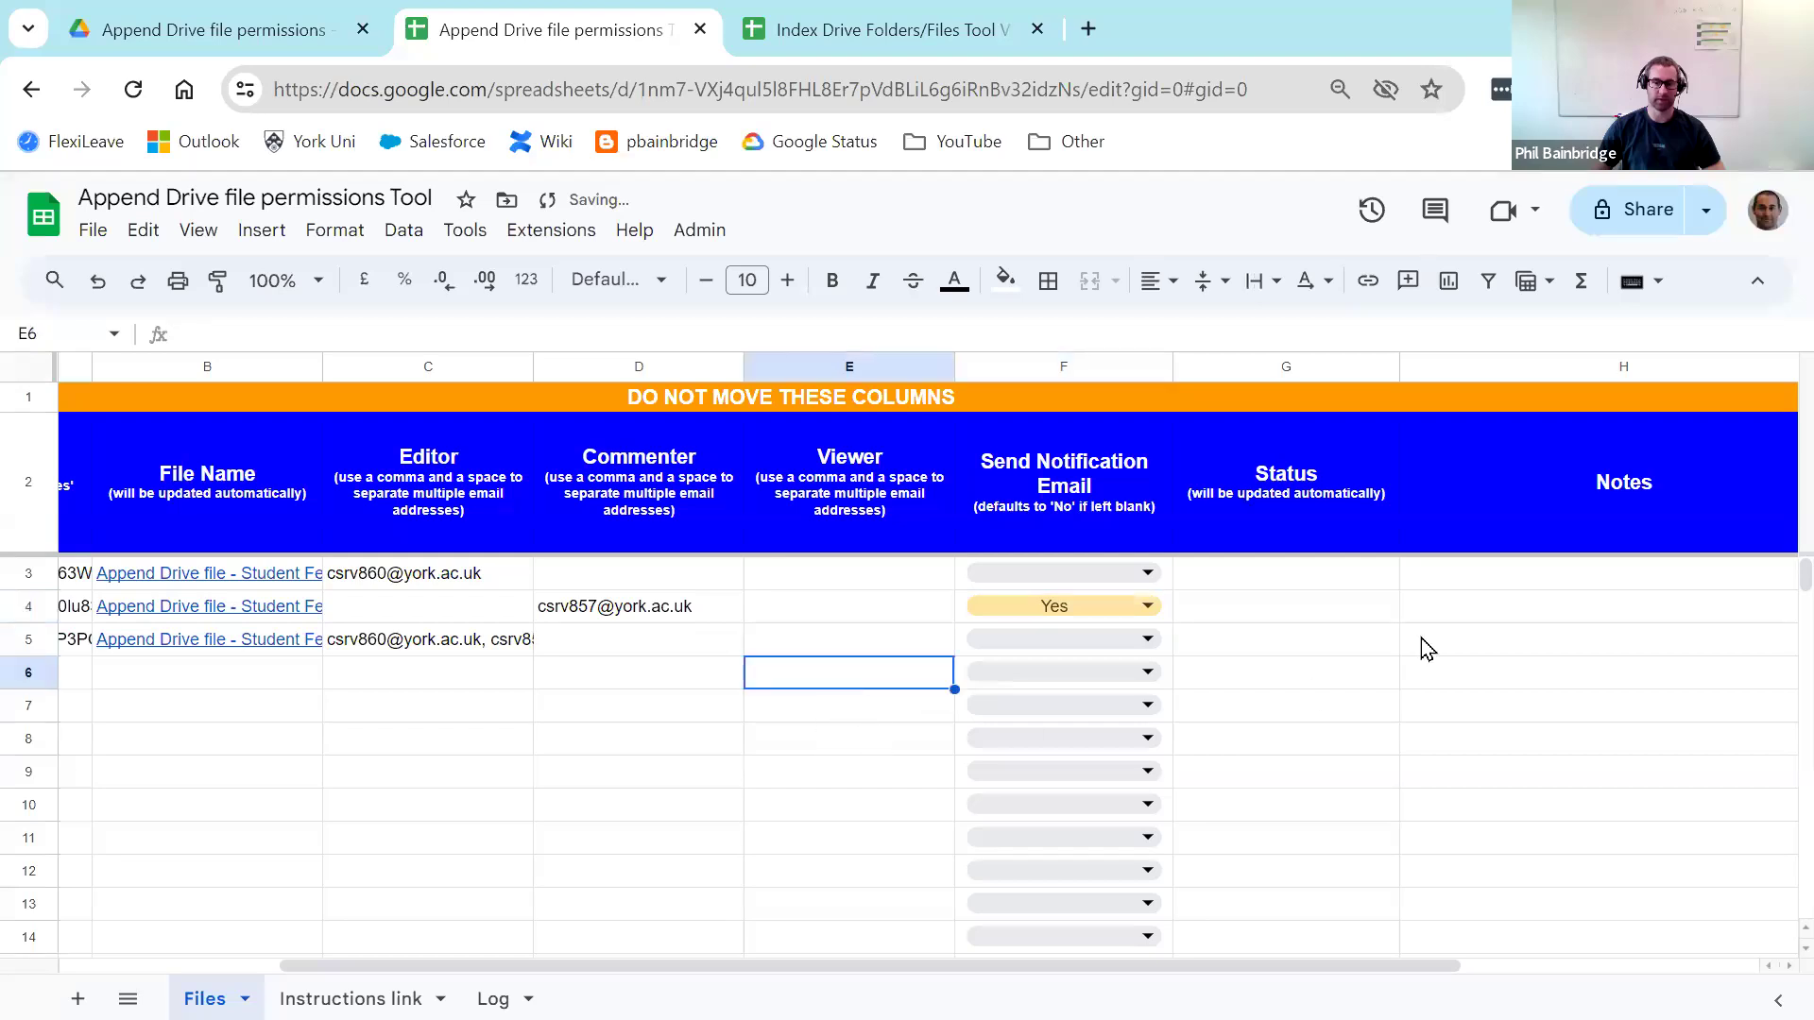
Step: Review the Status and Notes columns where results will be written
left_click(1291, 581)
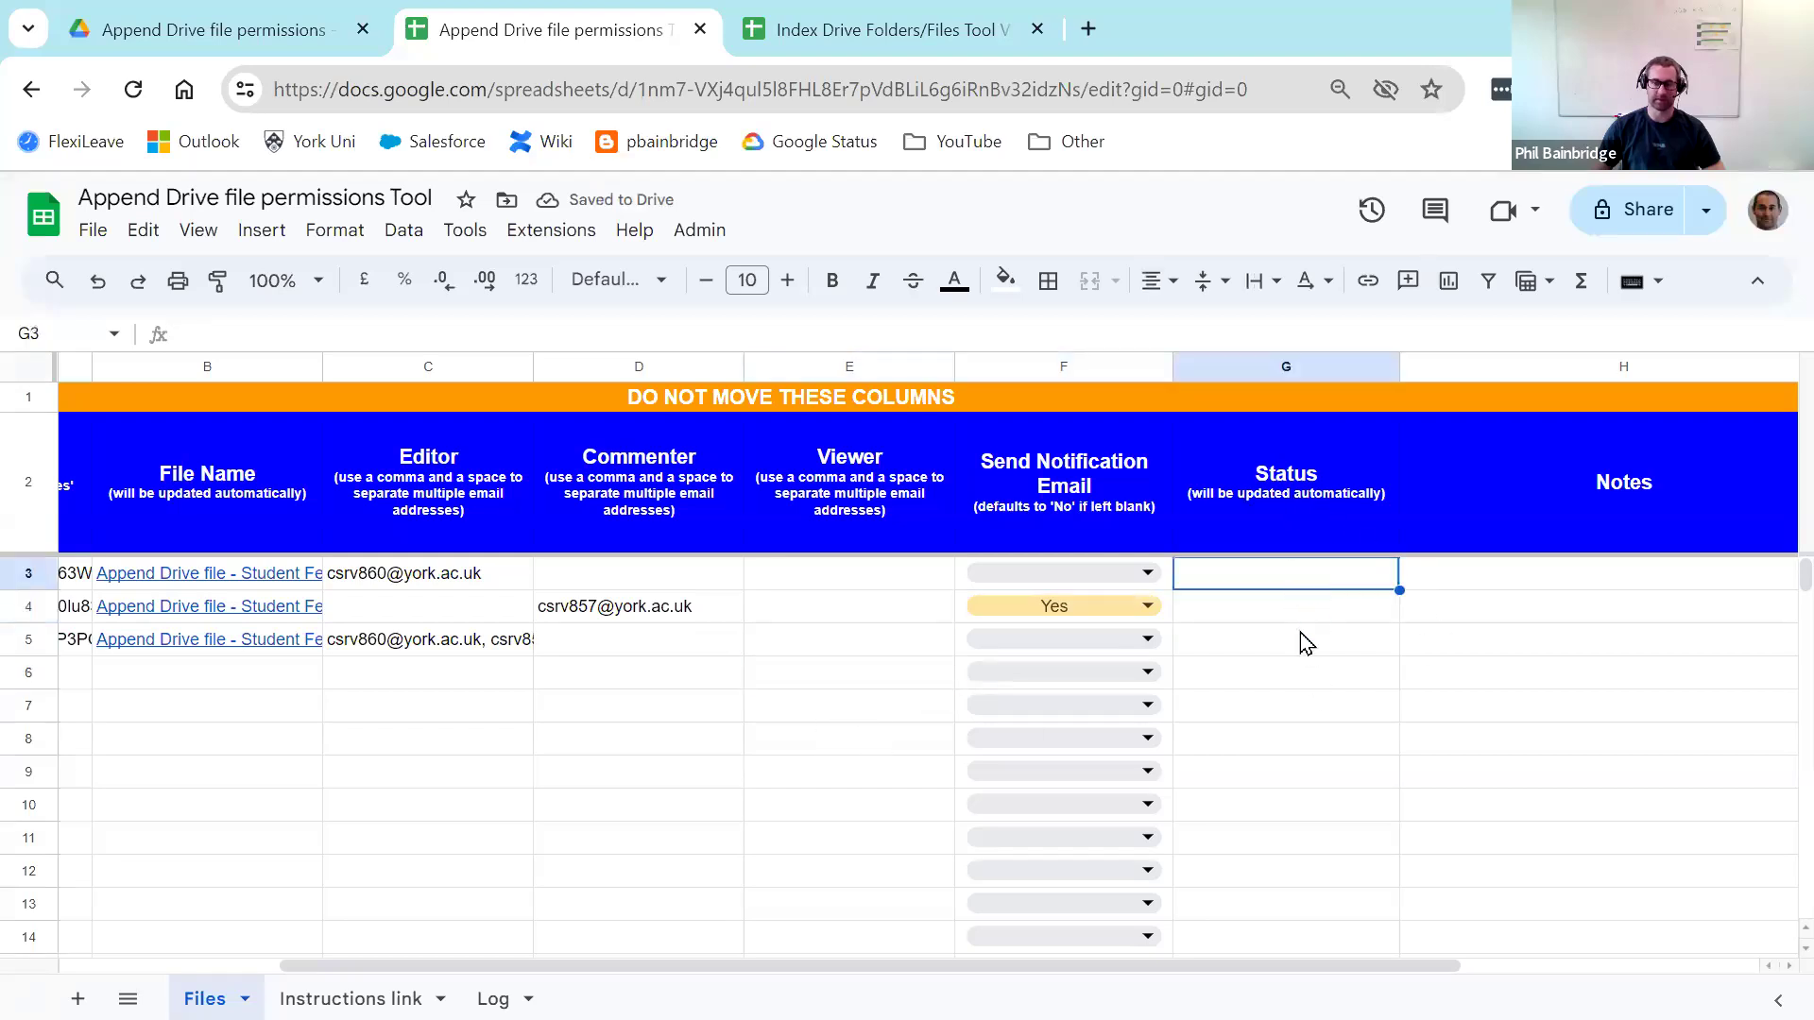
left_click(1561, 578)
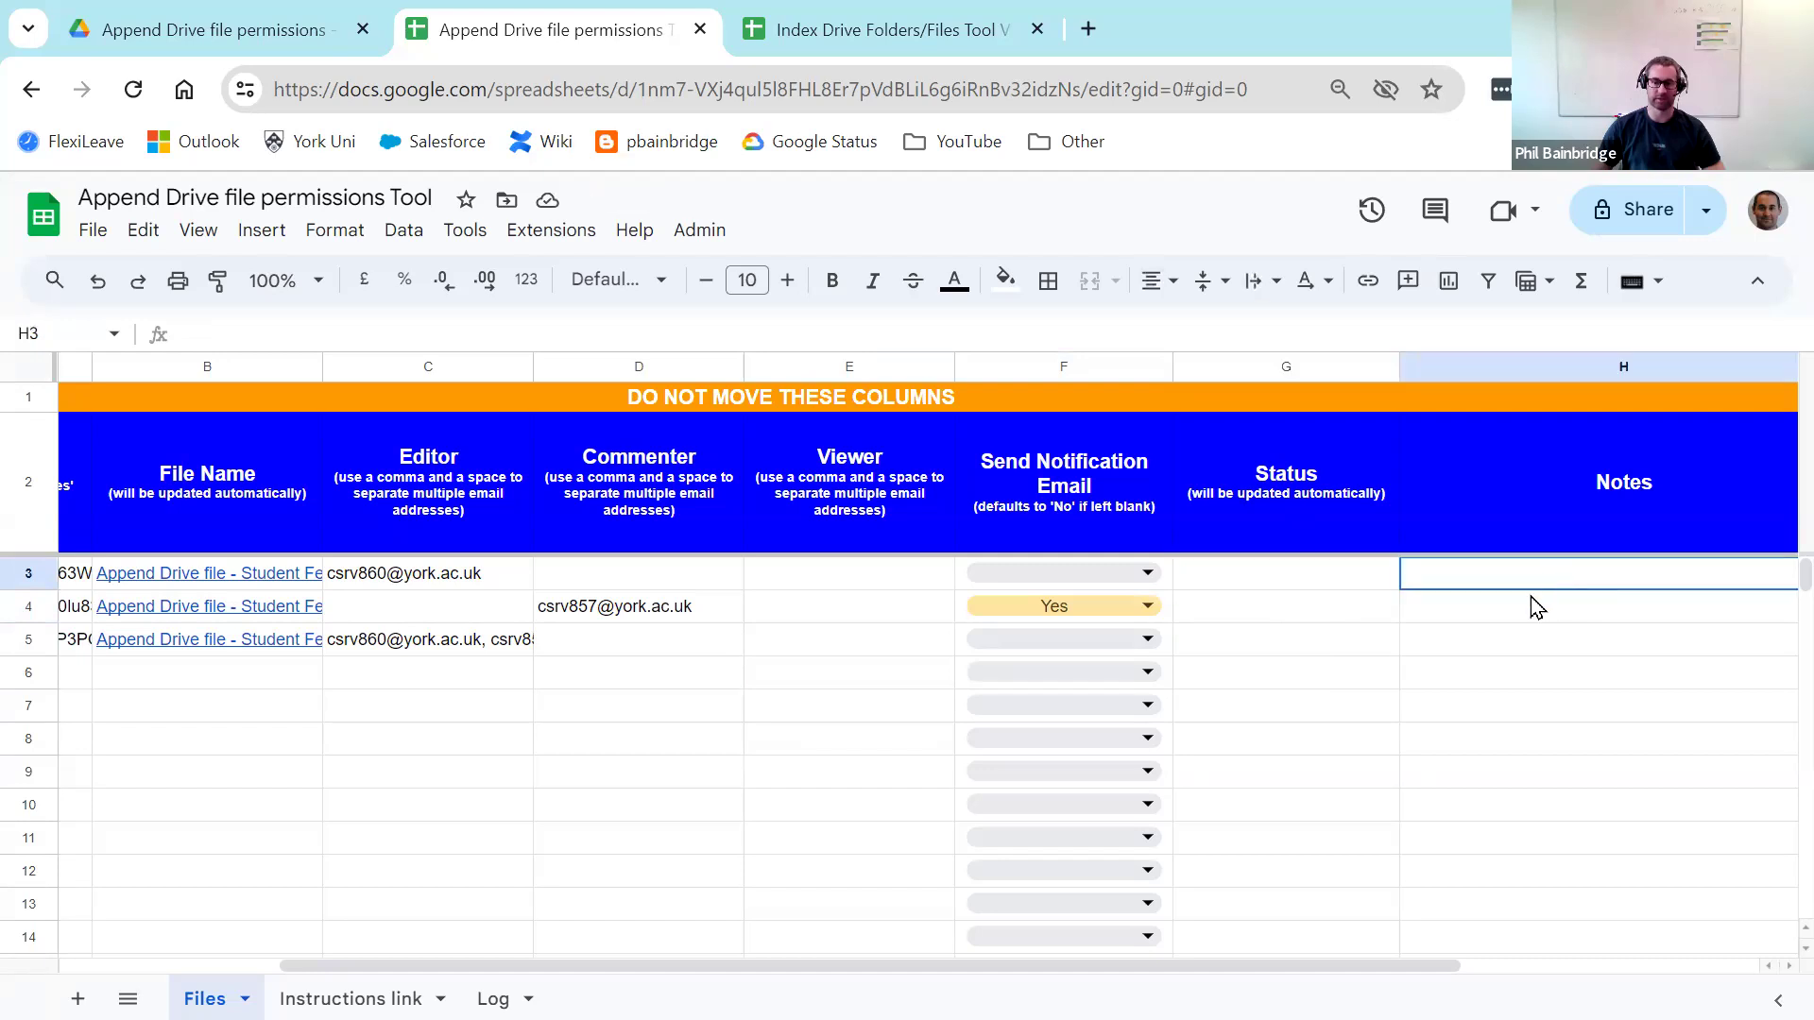
left_click_drag(1398, 966, 907, 963)
left_click(779, 686)
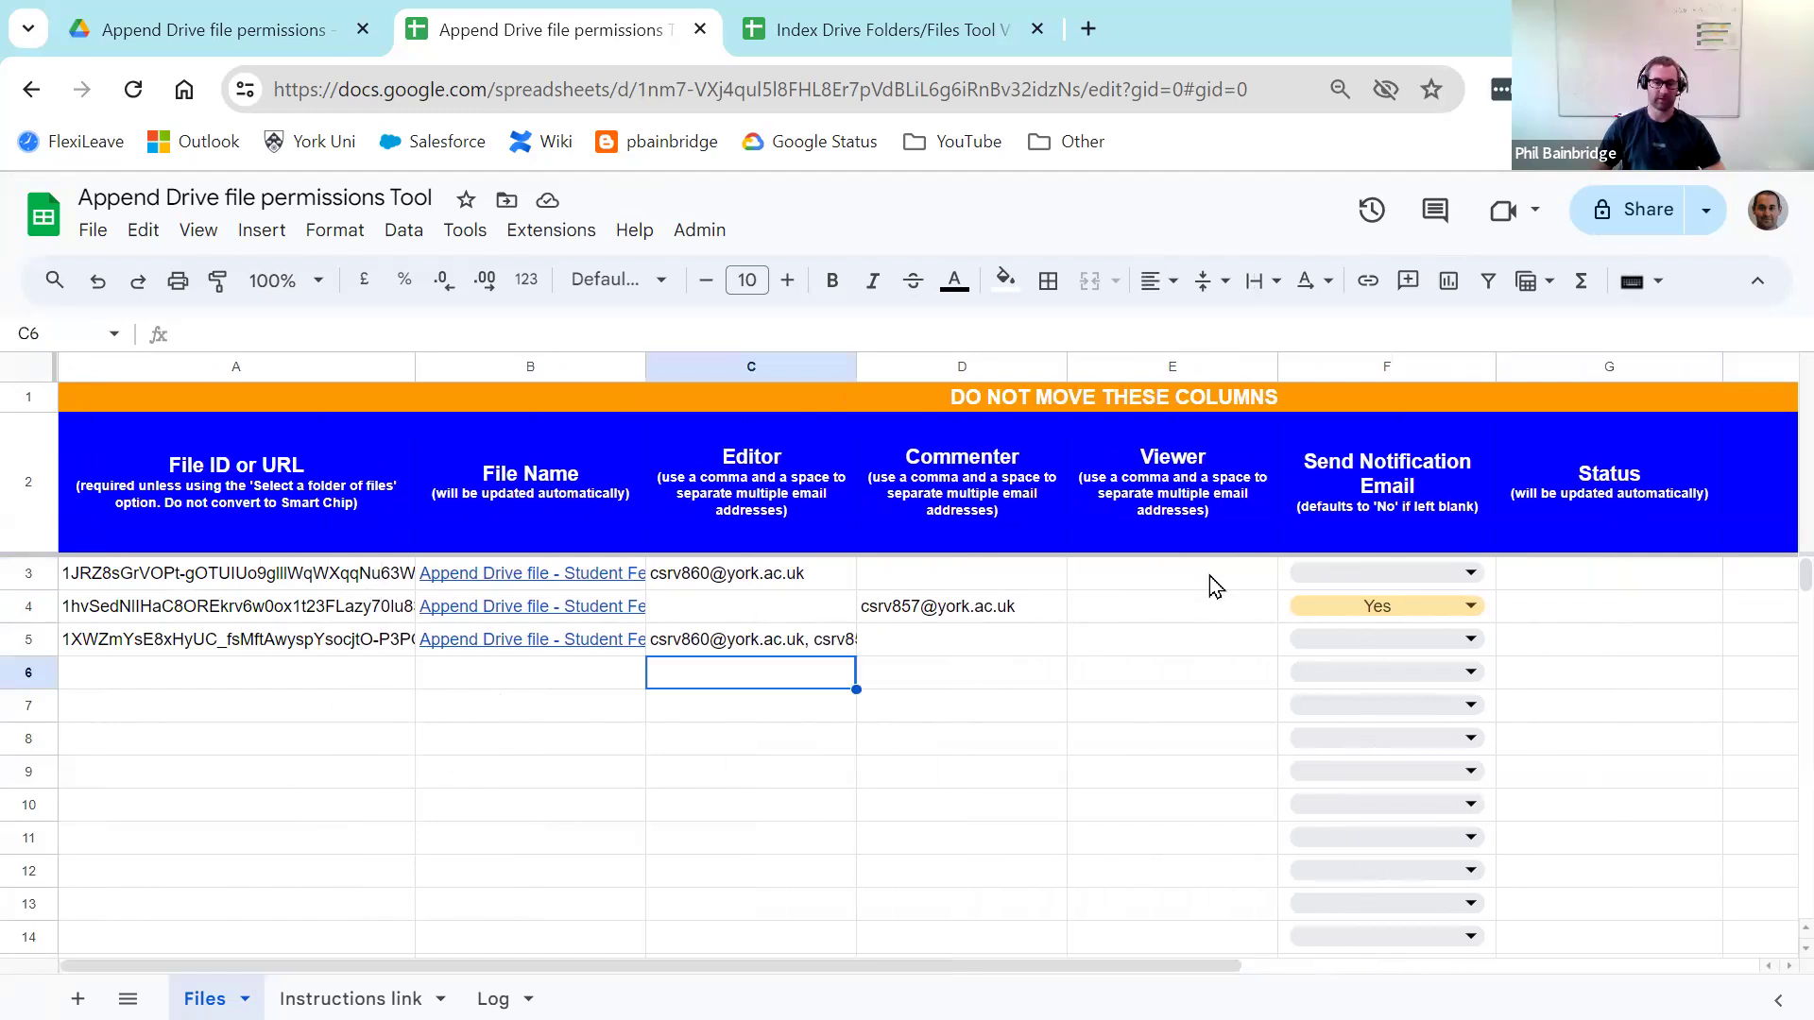
left_click(1582, 585)
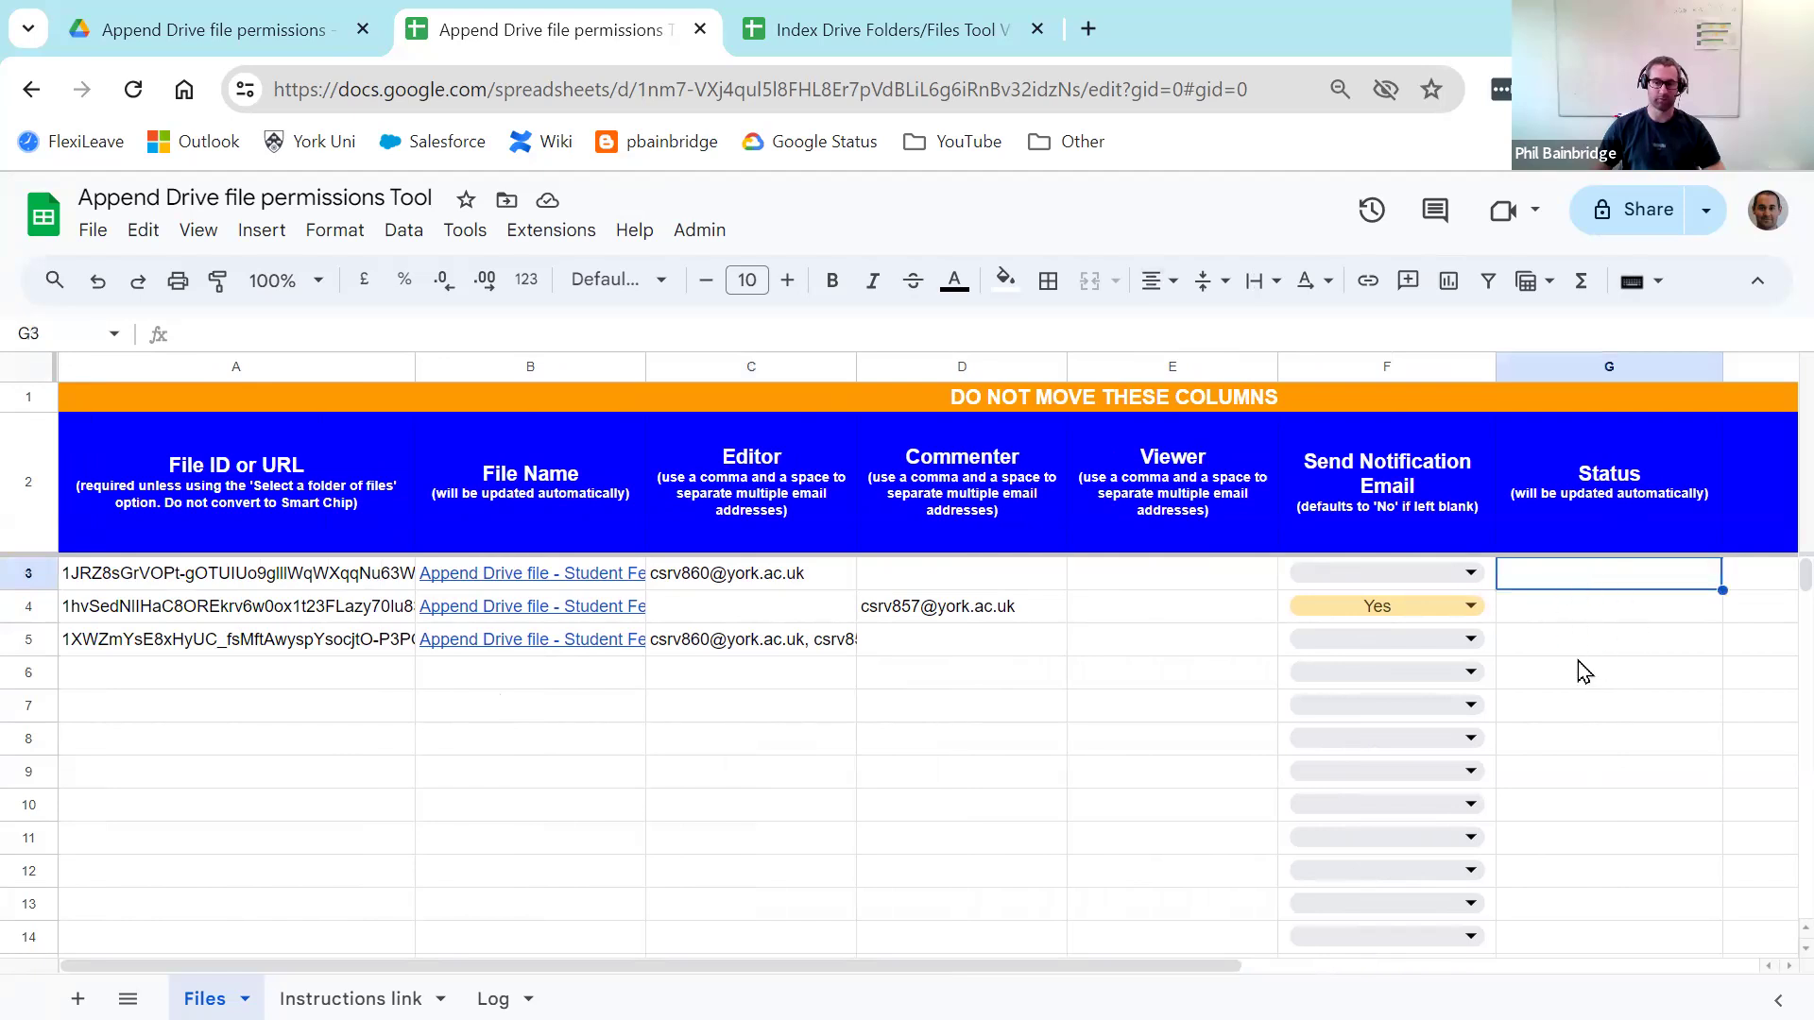
left_click(696, 736)
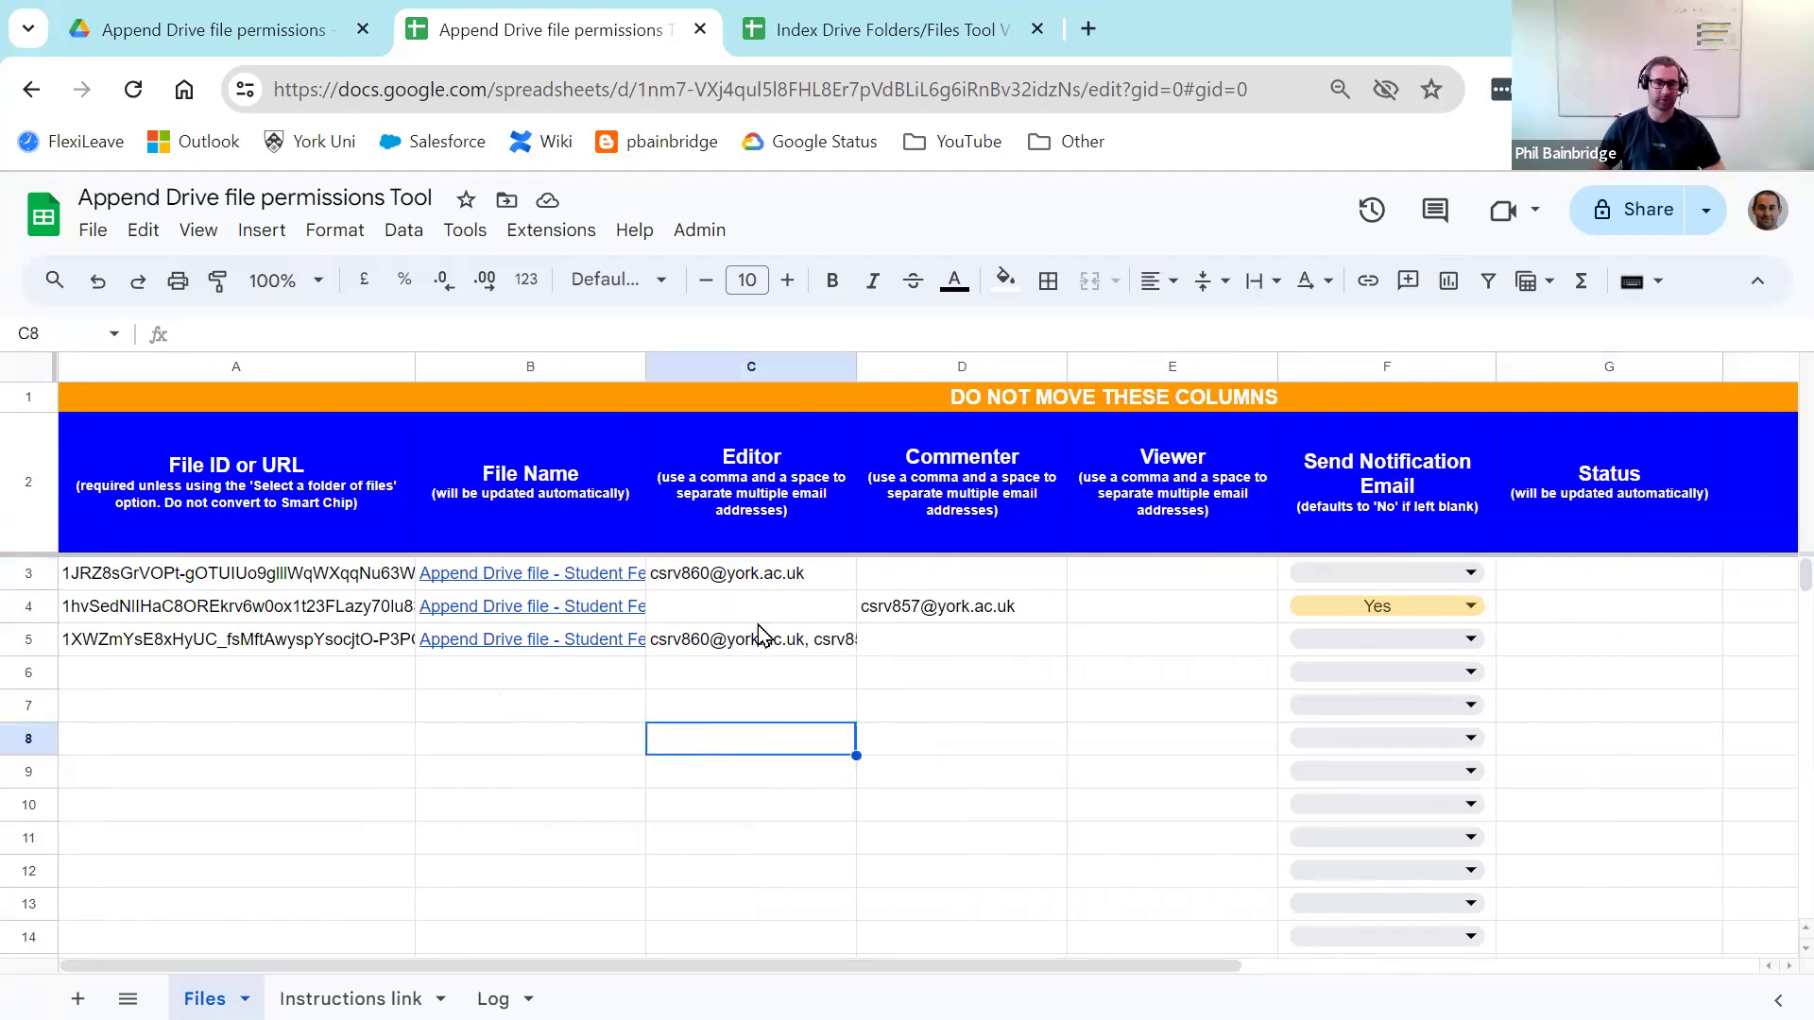
Step: Run Admin > Append file permissions so all three files show Completed
left_click(700, 231)
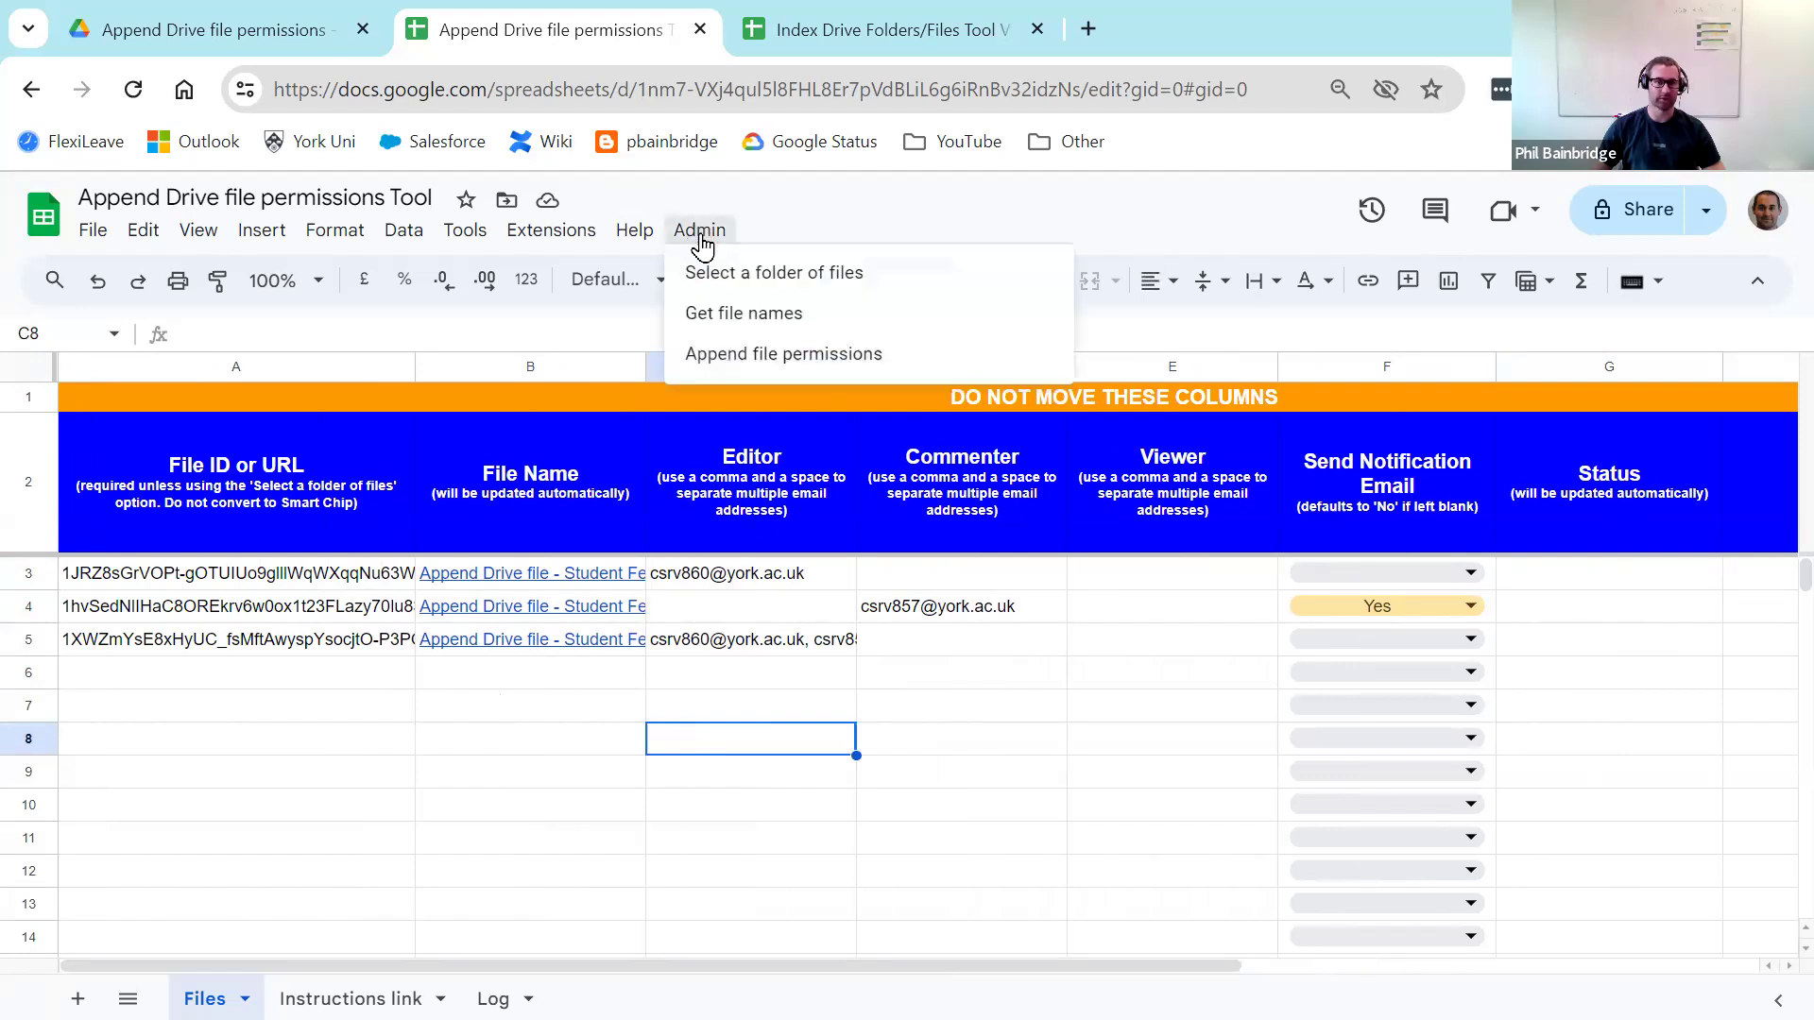
left_click(865, 355)
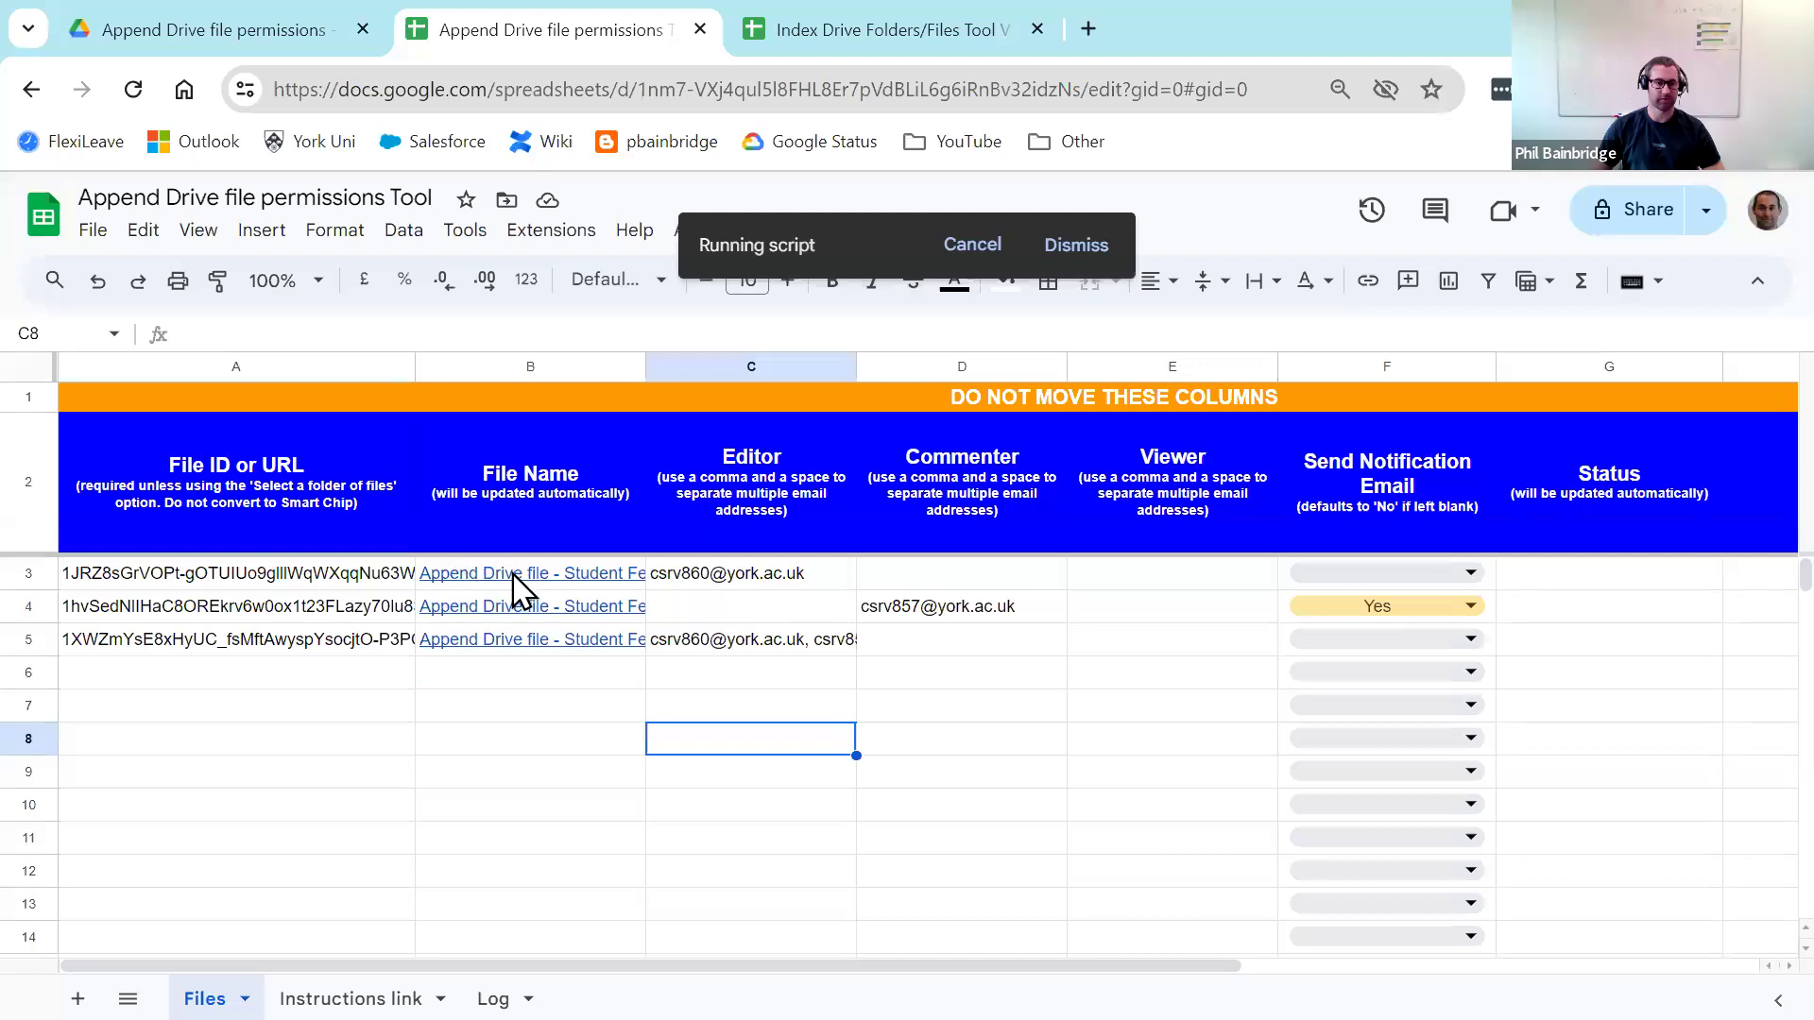
left_click(781, 576)
left_click(987, 578)
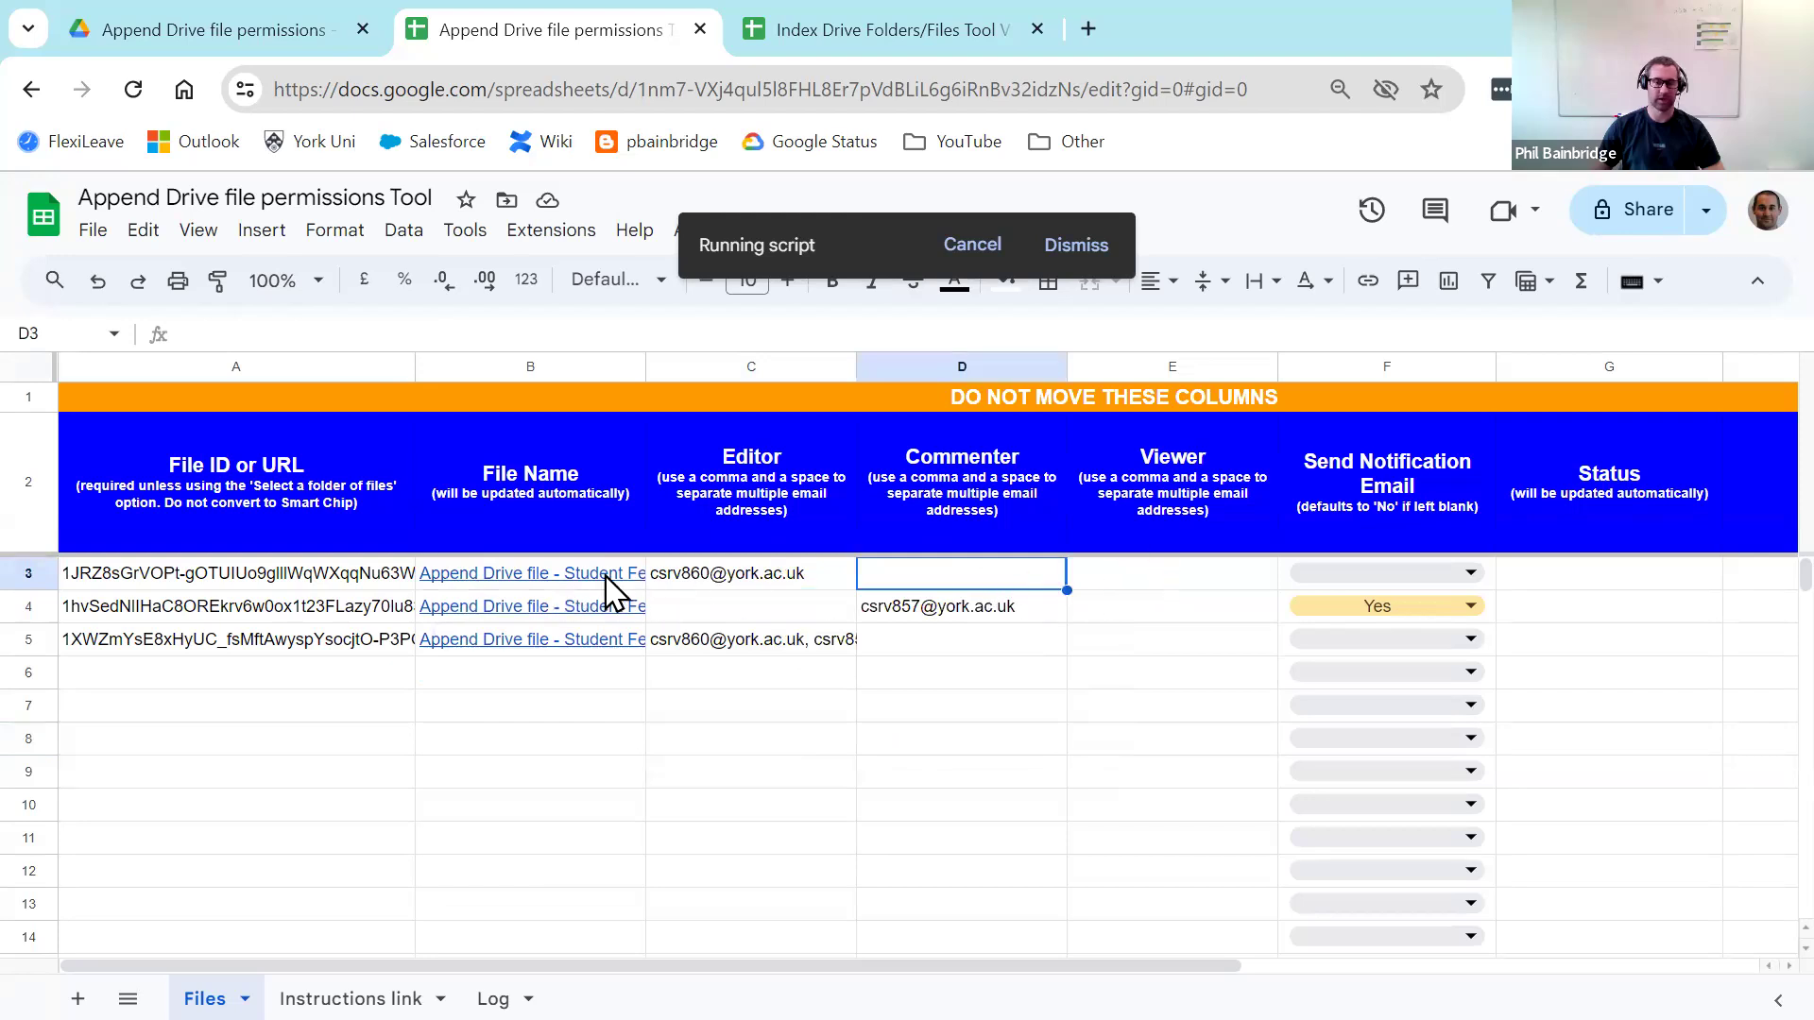
mouse_move(628, 588)
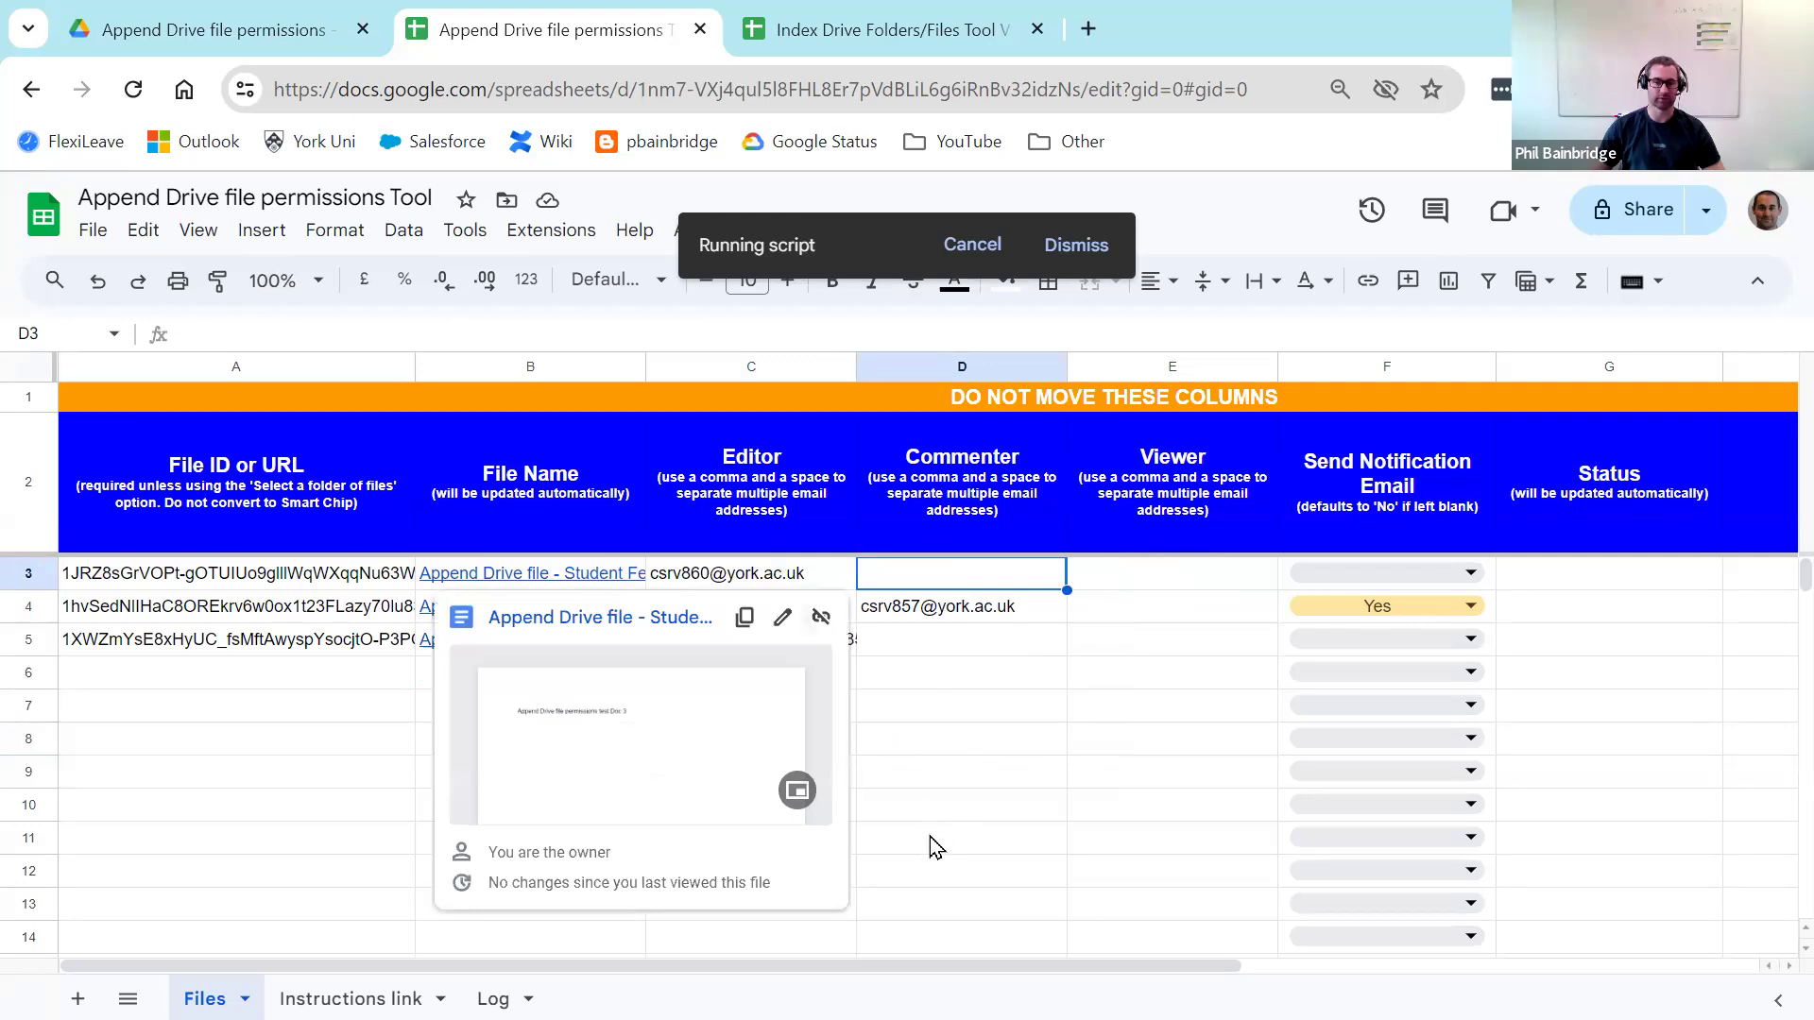
left_click(934, 865)
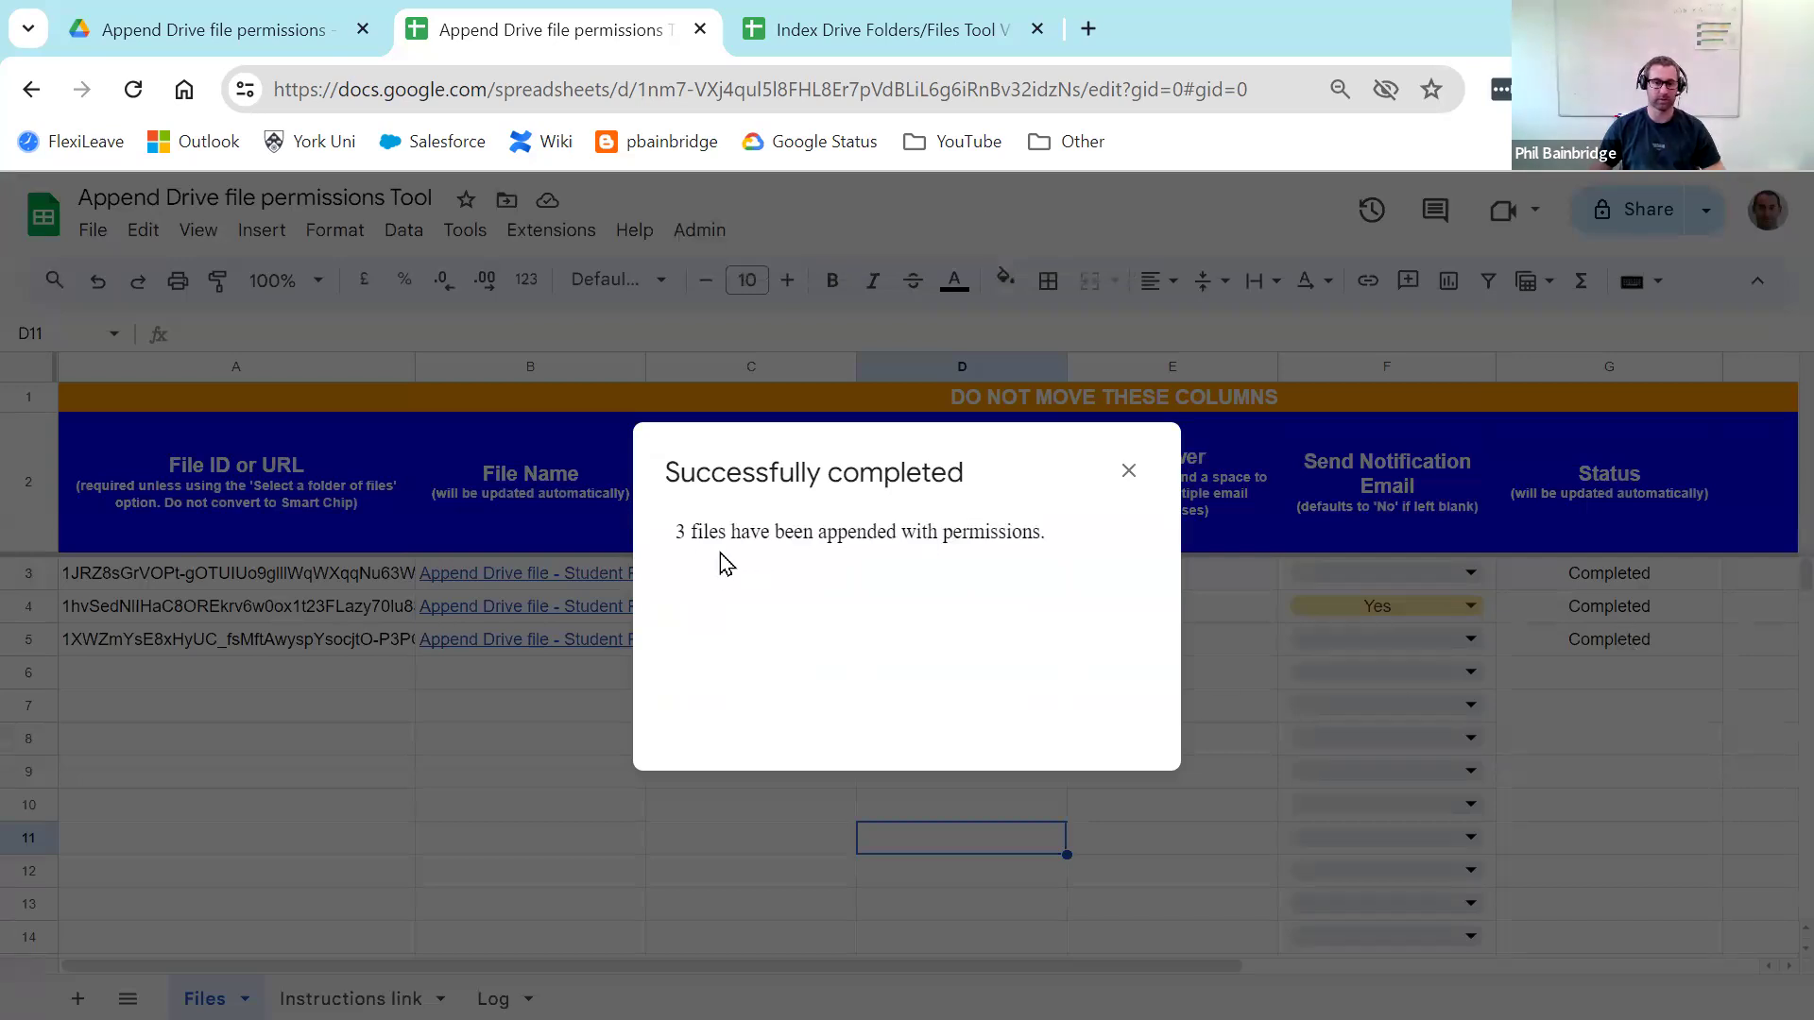
left_click(1128, 472)
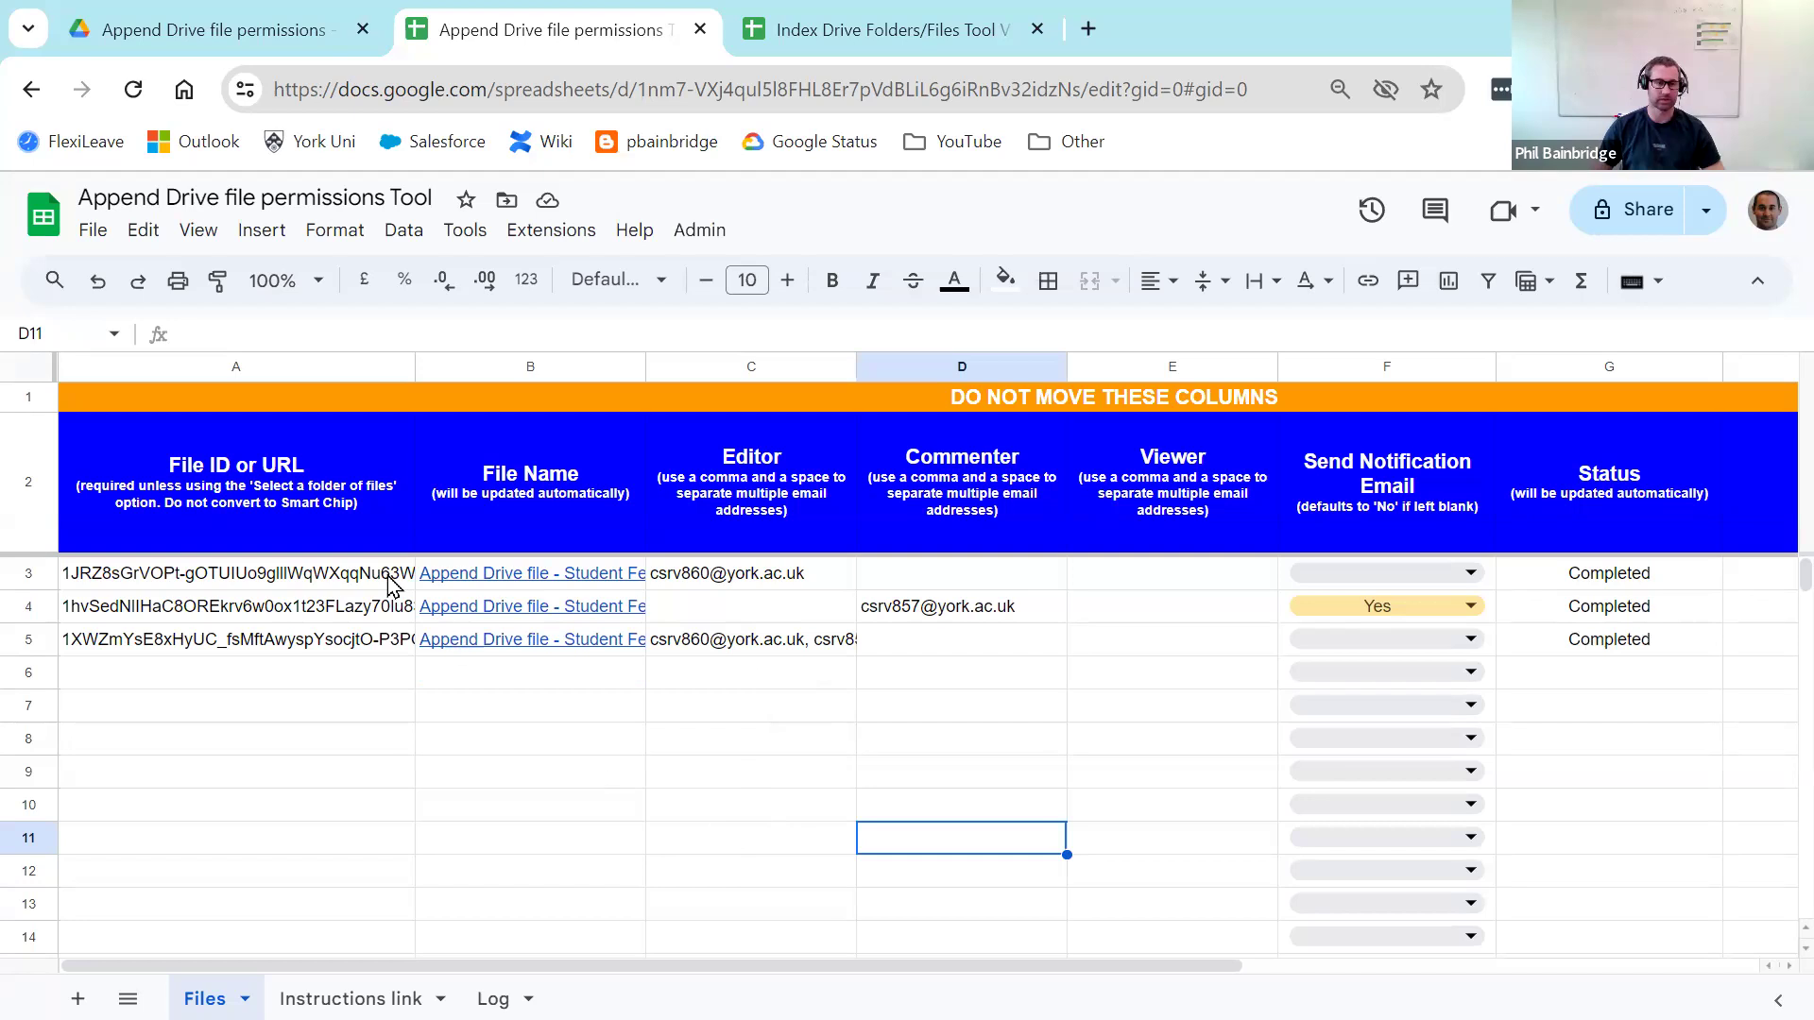
Step: In Drive, open the Share settings of the second Student Feedback doc
left_click(212, 30)
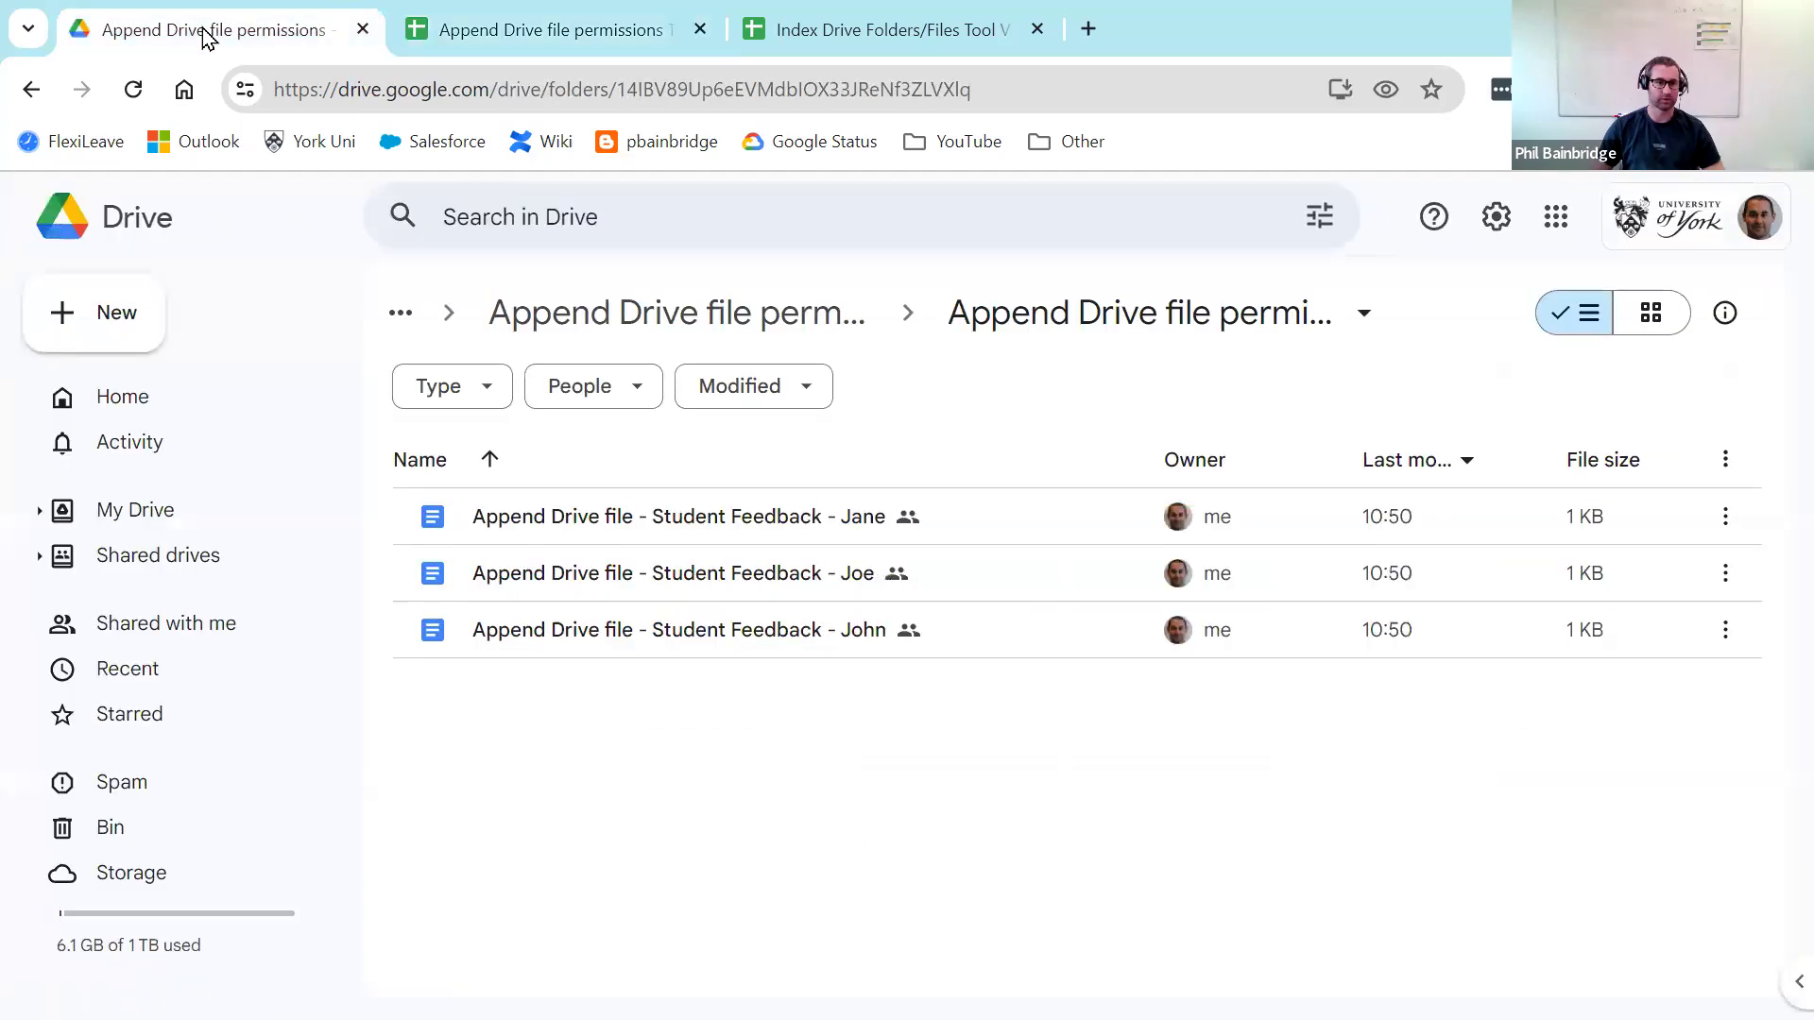
right_click(897, 582)
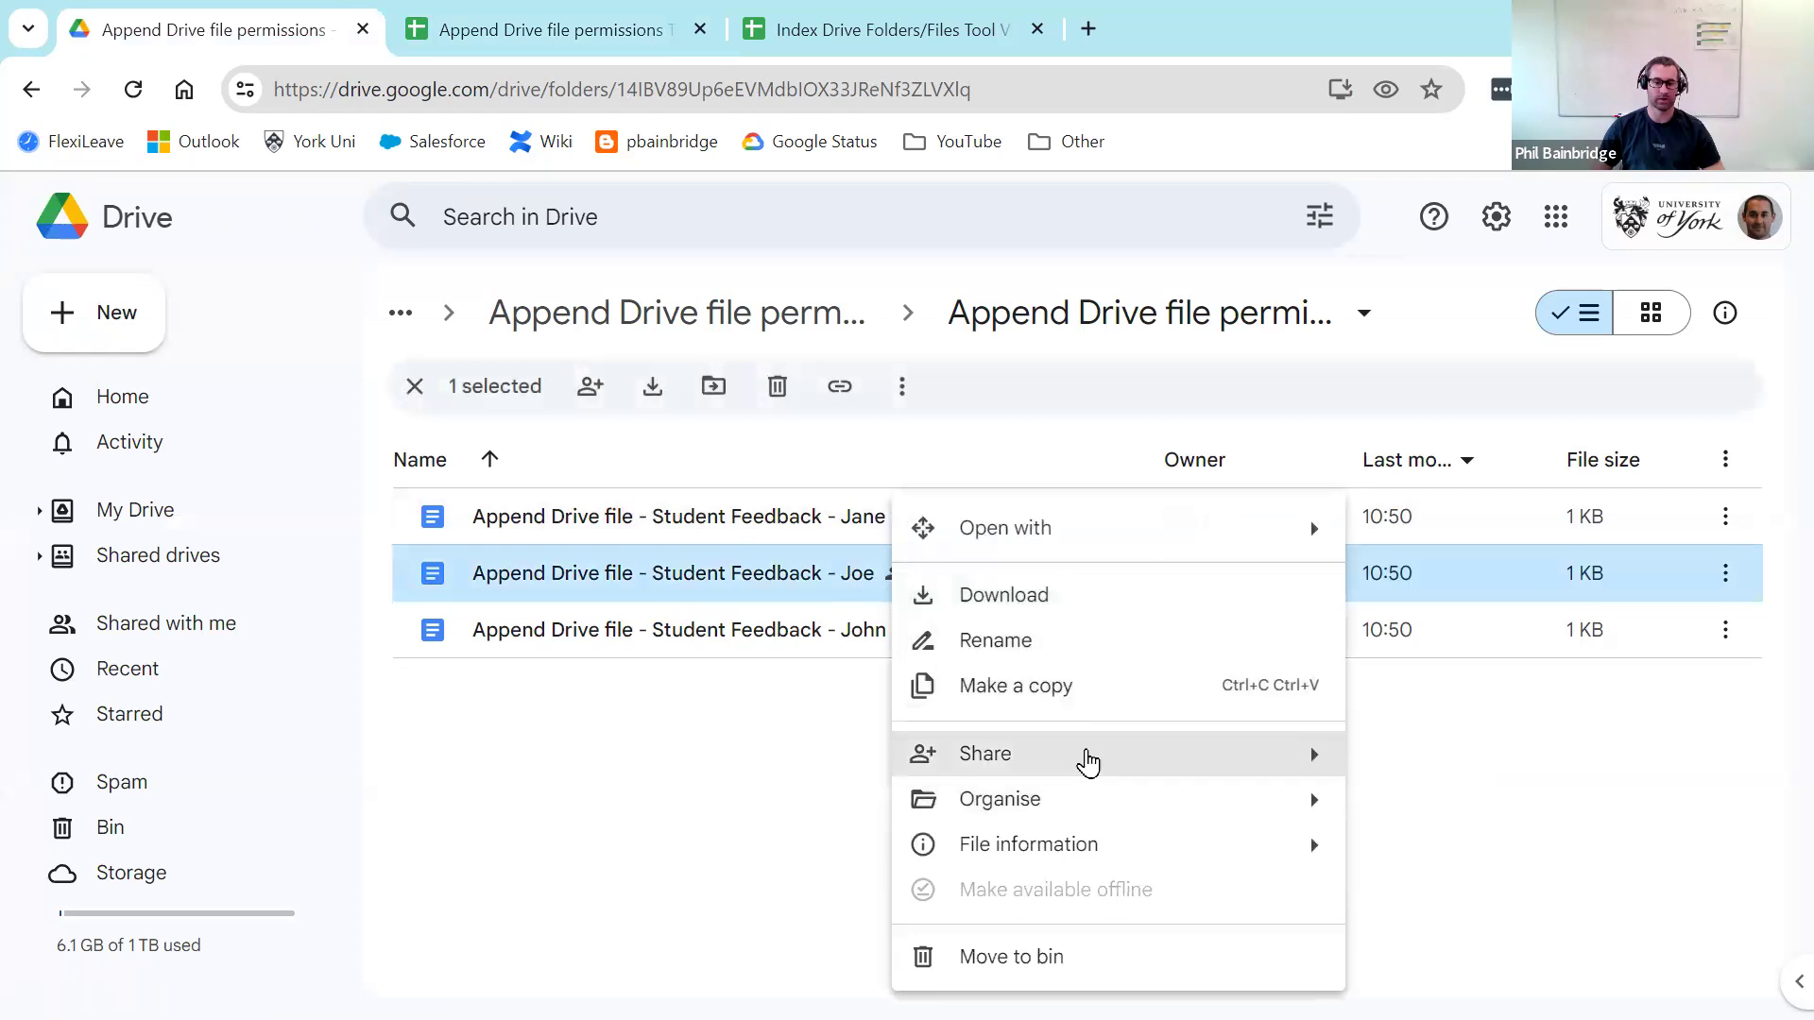
mouse_move(1085, 754)
left_click(1466, 768)
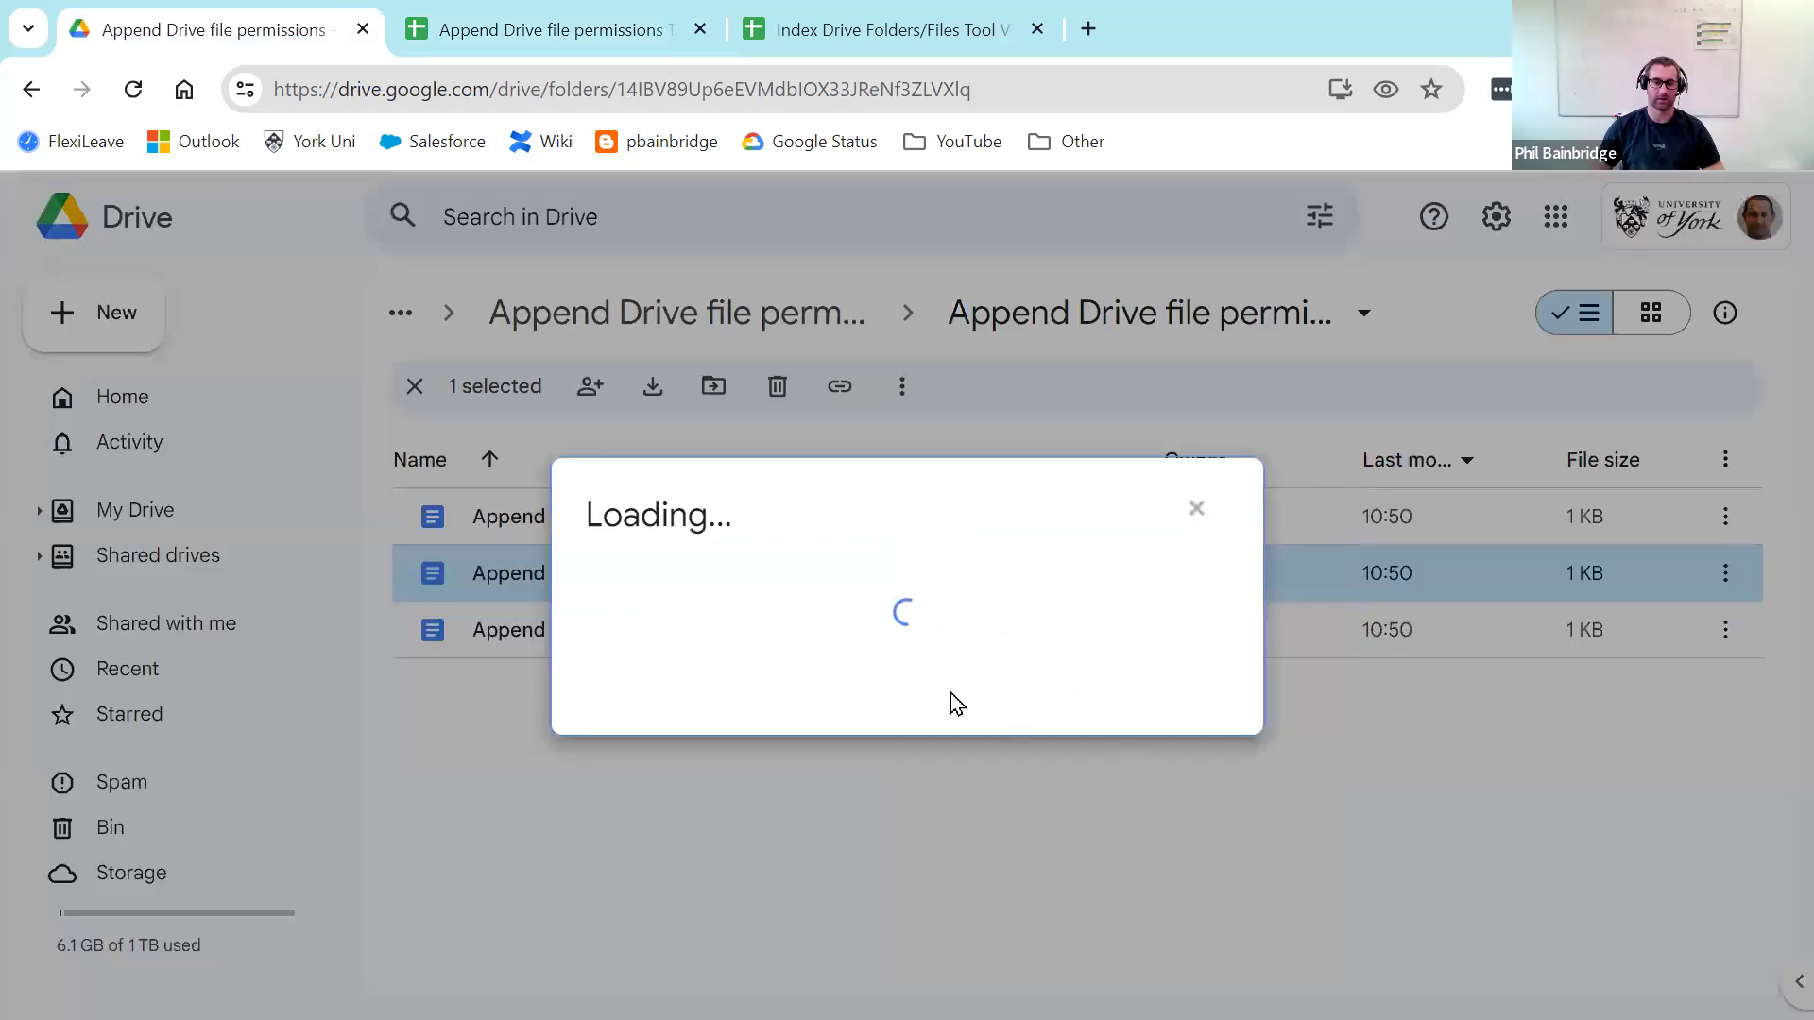